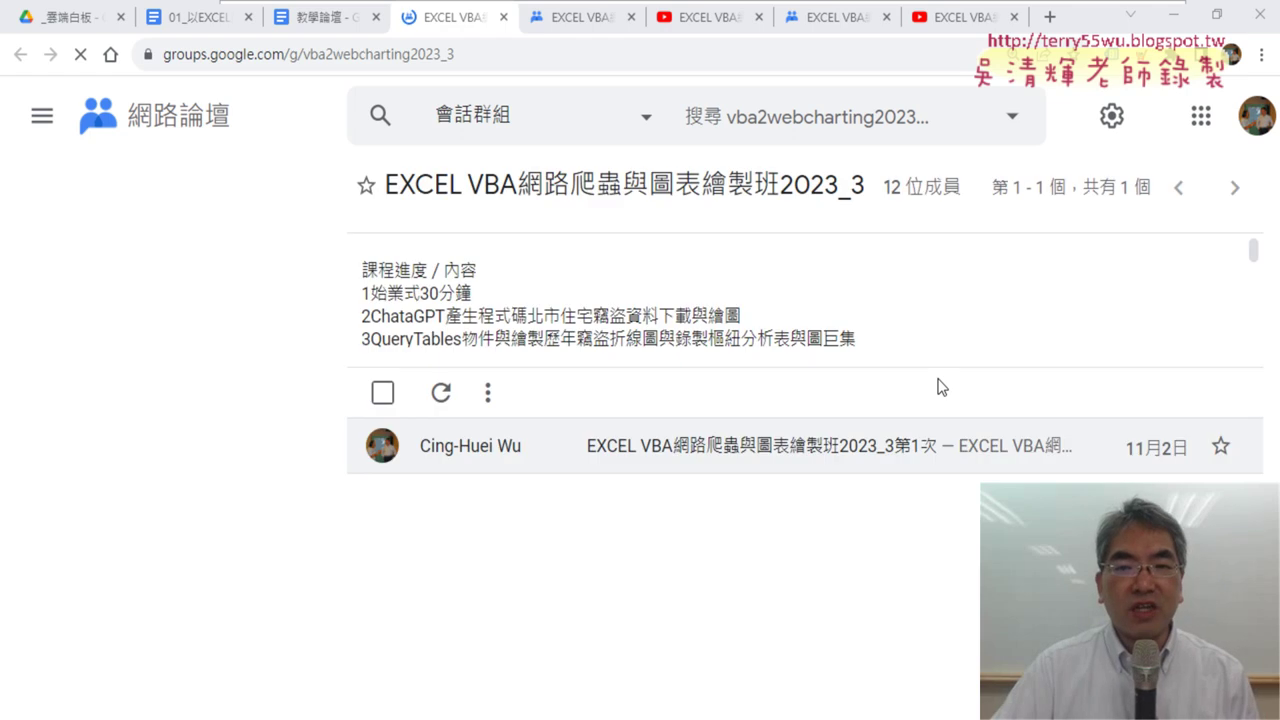
Open the first-session class post and its full YouTube recordings playlist of five lessons
click(692, 450)
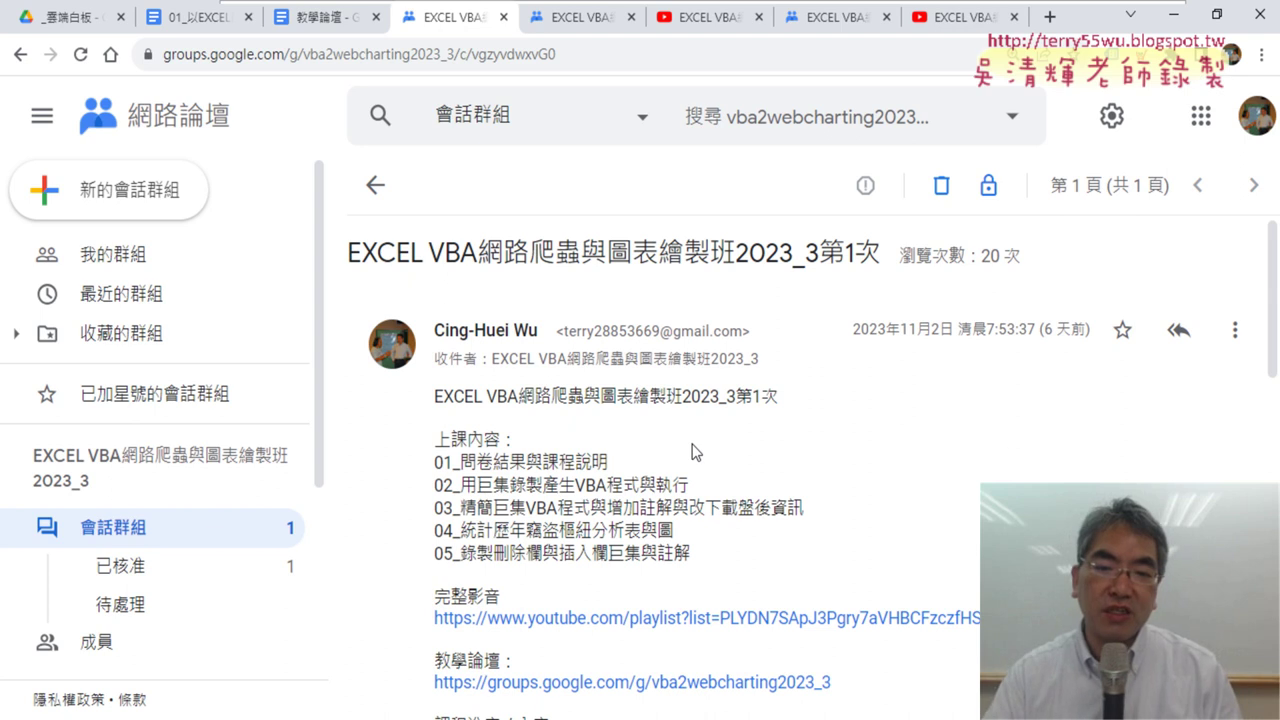
click(831, 634)
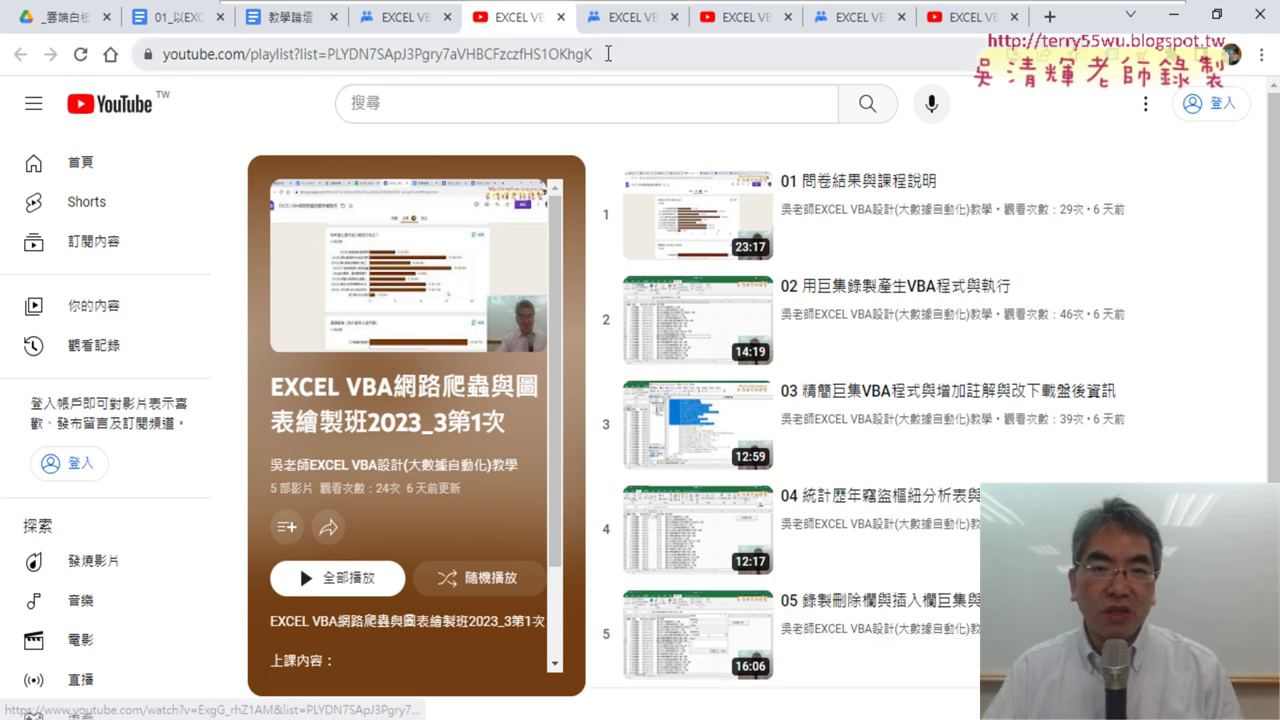
Switch back to the Google Groups post and highlight 問卷結果 on lesson line 01
click(470, 17)
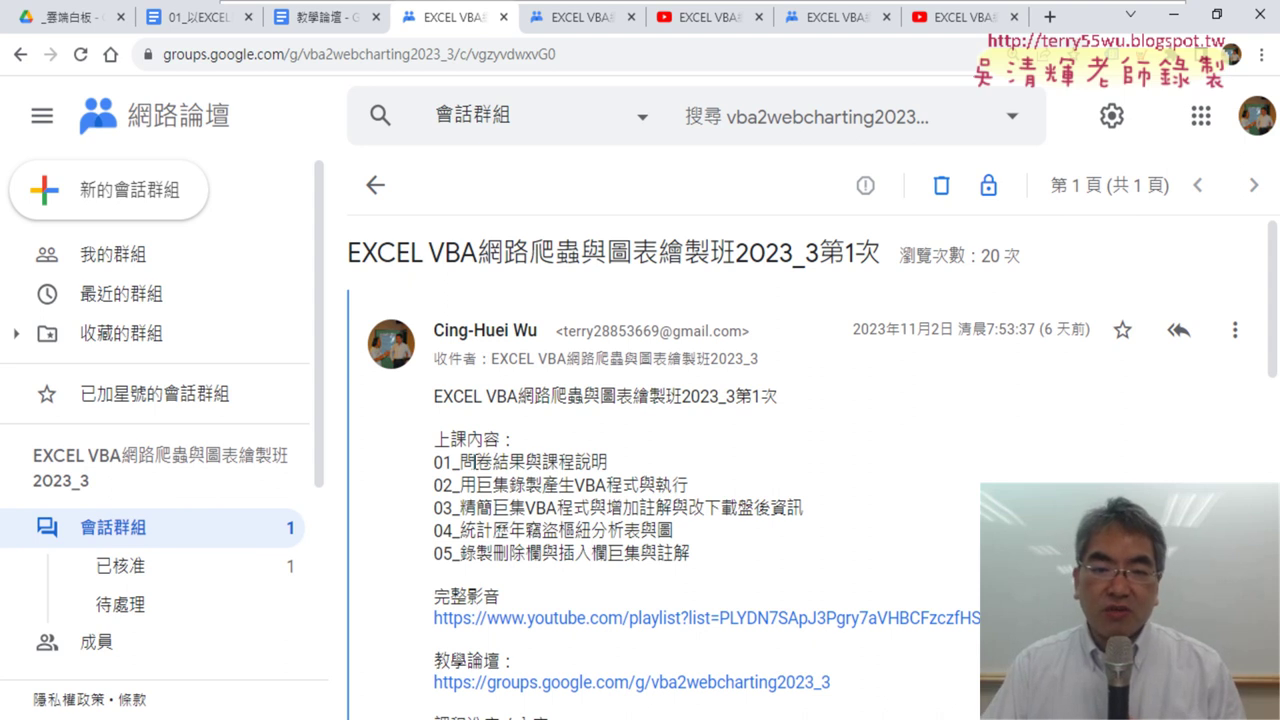
drag(459, 462, 527, 463)
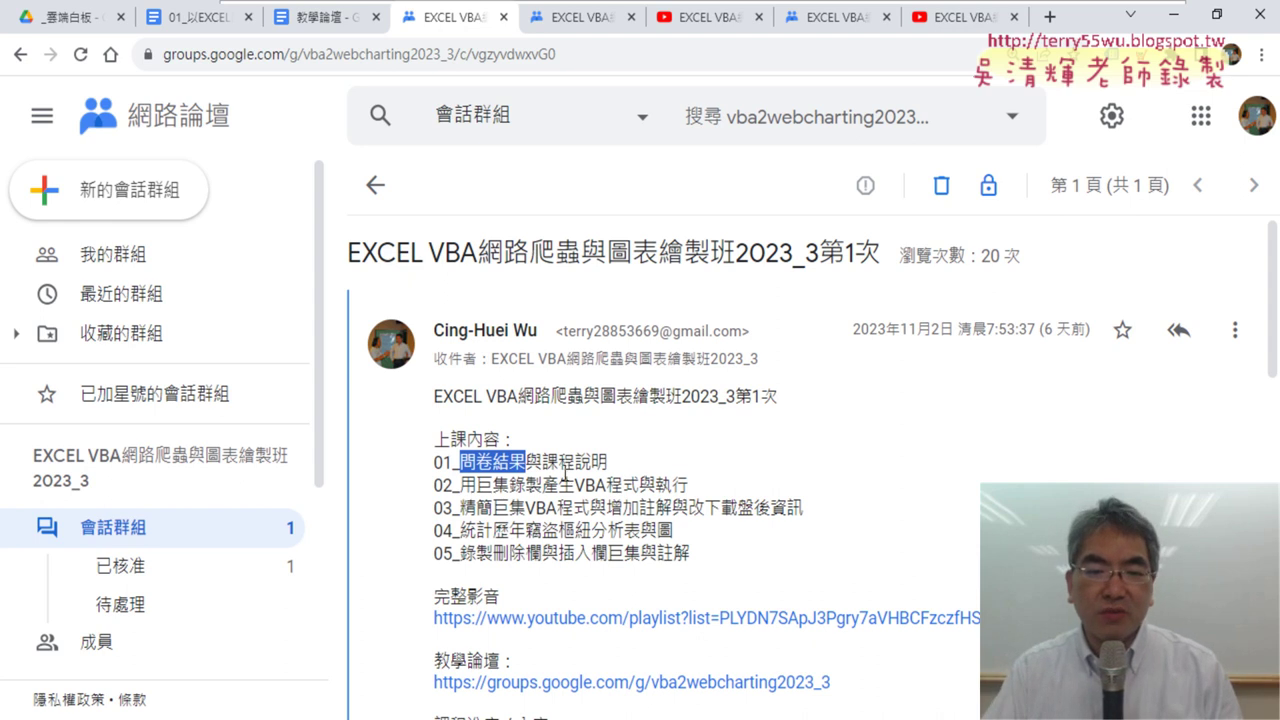
Highlight 巨集錄製 in lesson 02, 用巨集錄製產生VBA程式與執行
drag(477, 484, 541, 484)
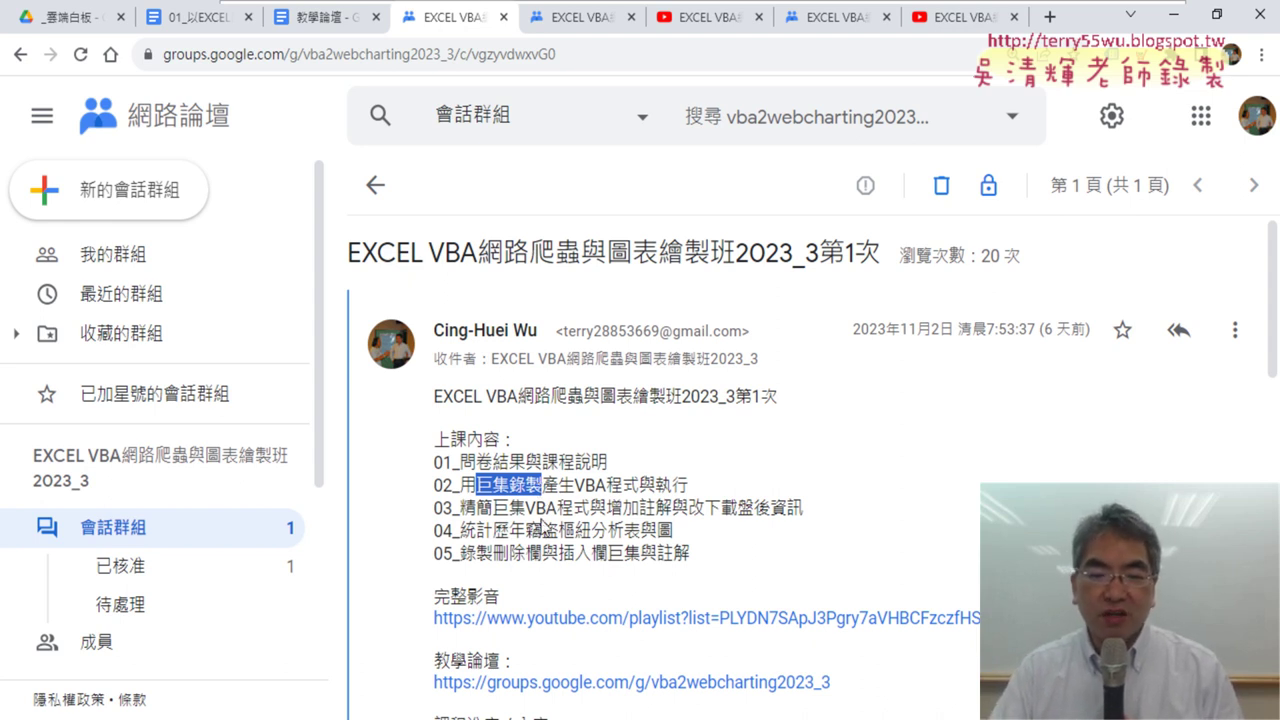
Highlight 精簡巨集VBA程式 and 增加註解 in item 03, the pivot-table item 04, and item 05's column-deletion words
drag(460, 507, 590, 508)
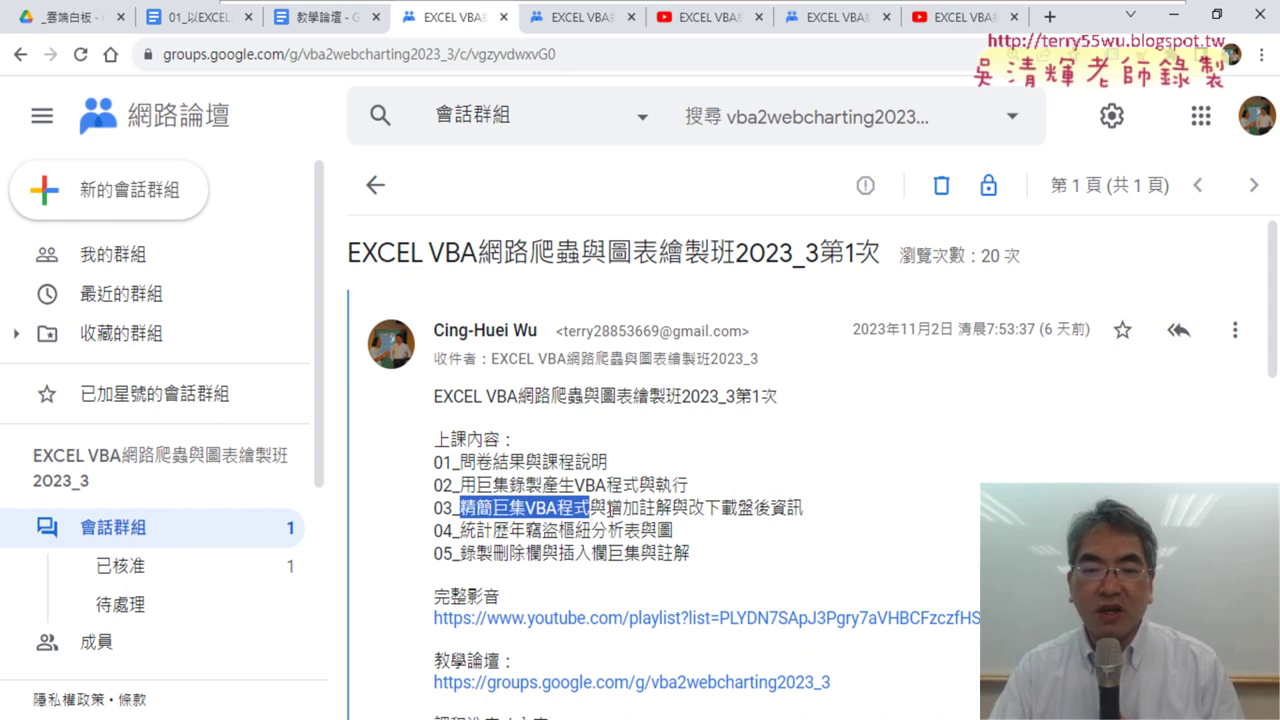
drag(606, 507, 672, 507)
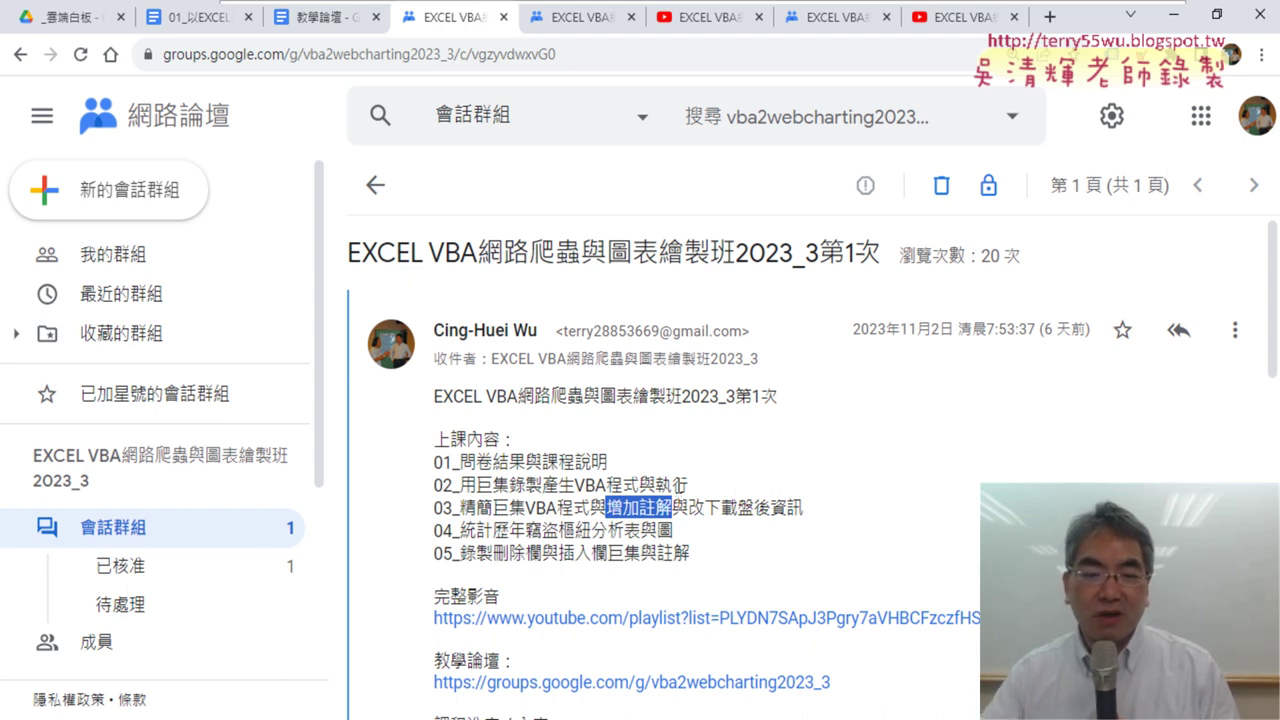
drag(558, 530, 683, 531)
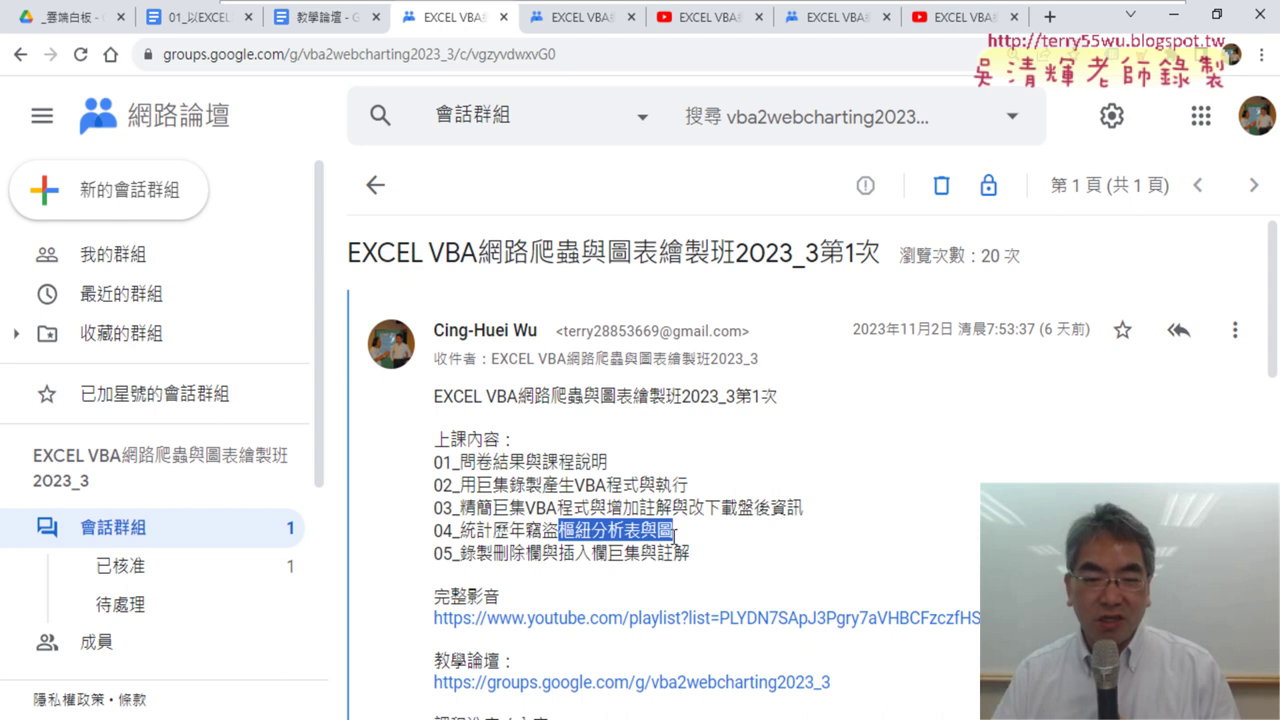
drag(475, 554, 656, 560)
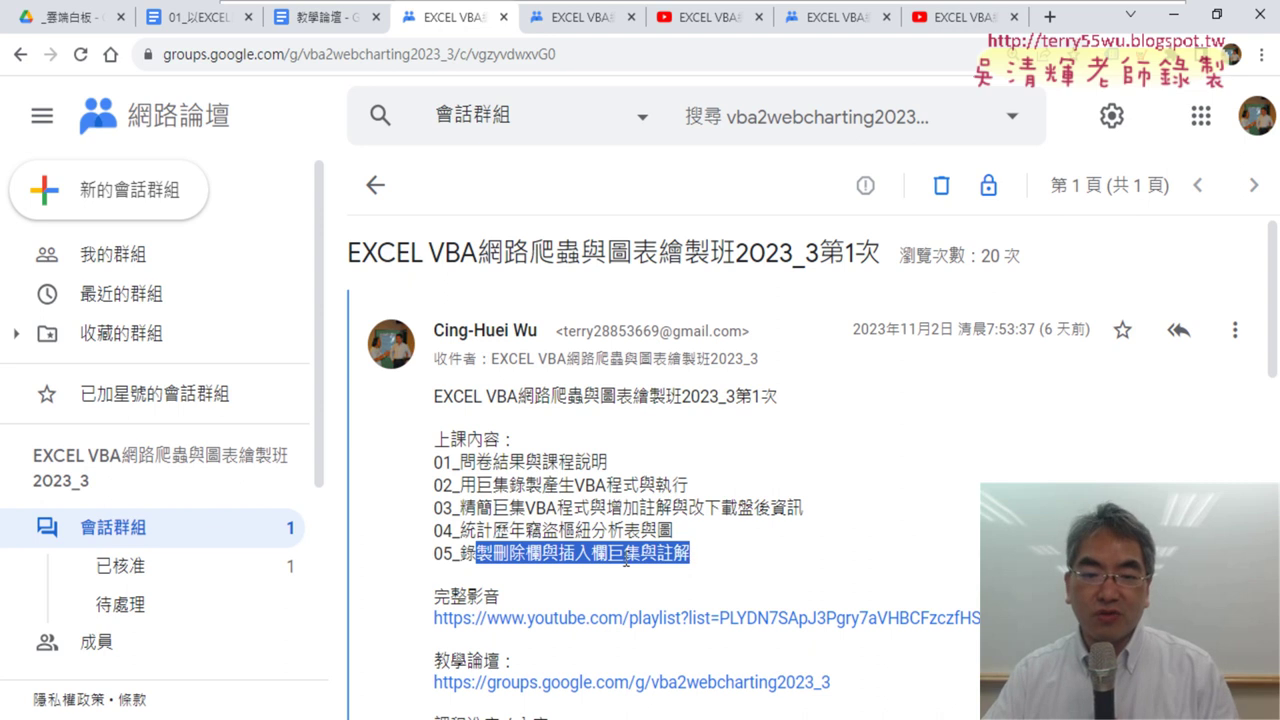
click(523, 563)
drag(459, 556, 548, 557)
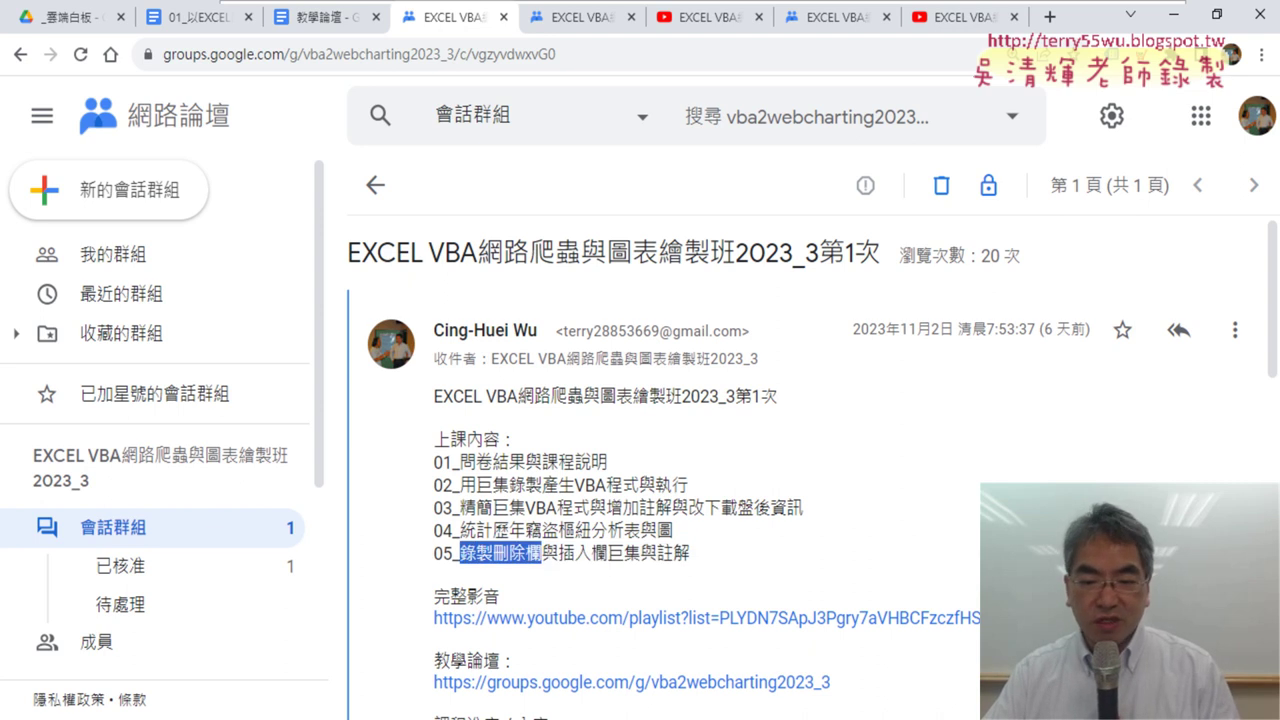
key(alt+Tab)
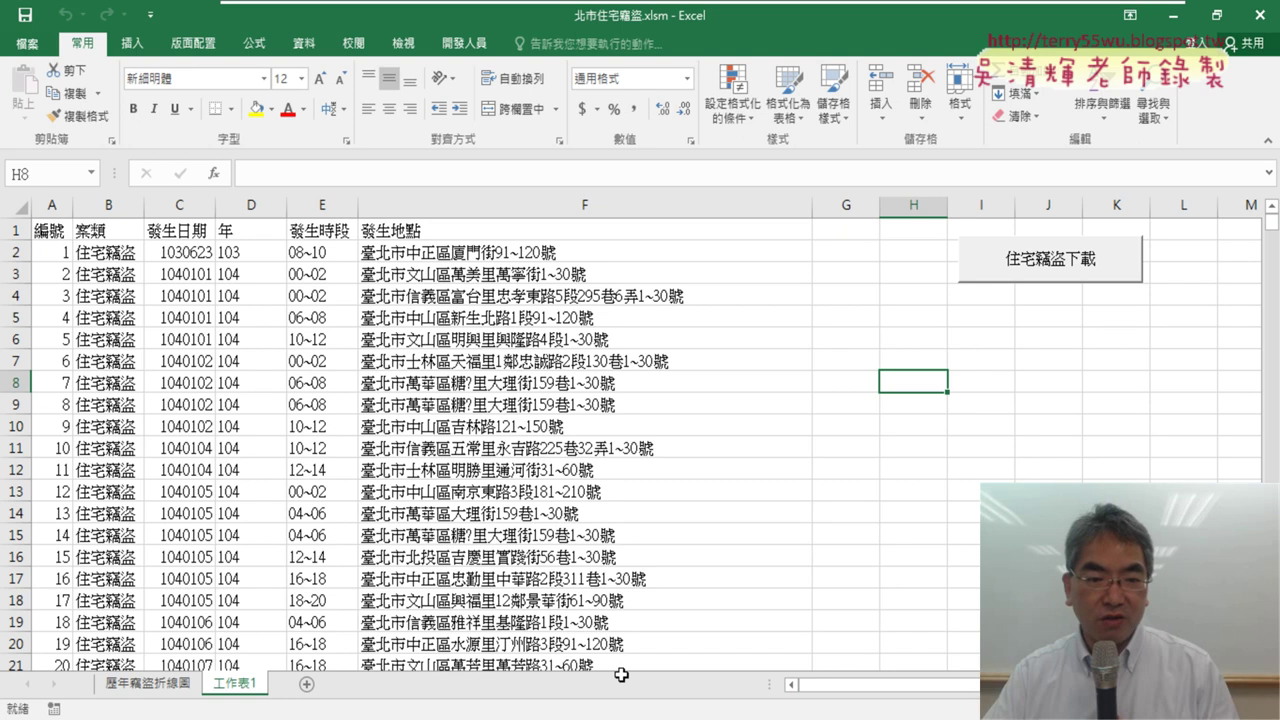
Select column D 年 and review the 刪除欄 and 插入欄 macros in the Macros list
click(251, 206)
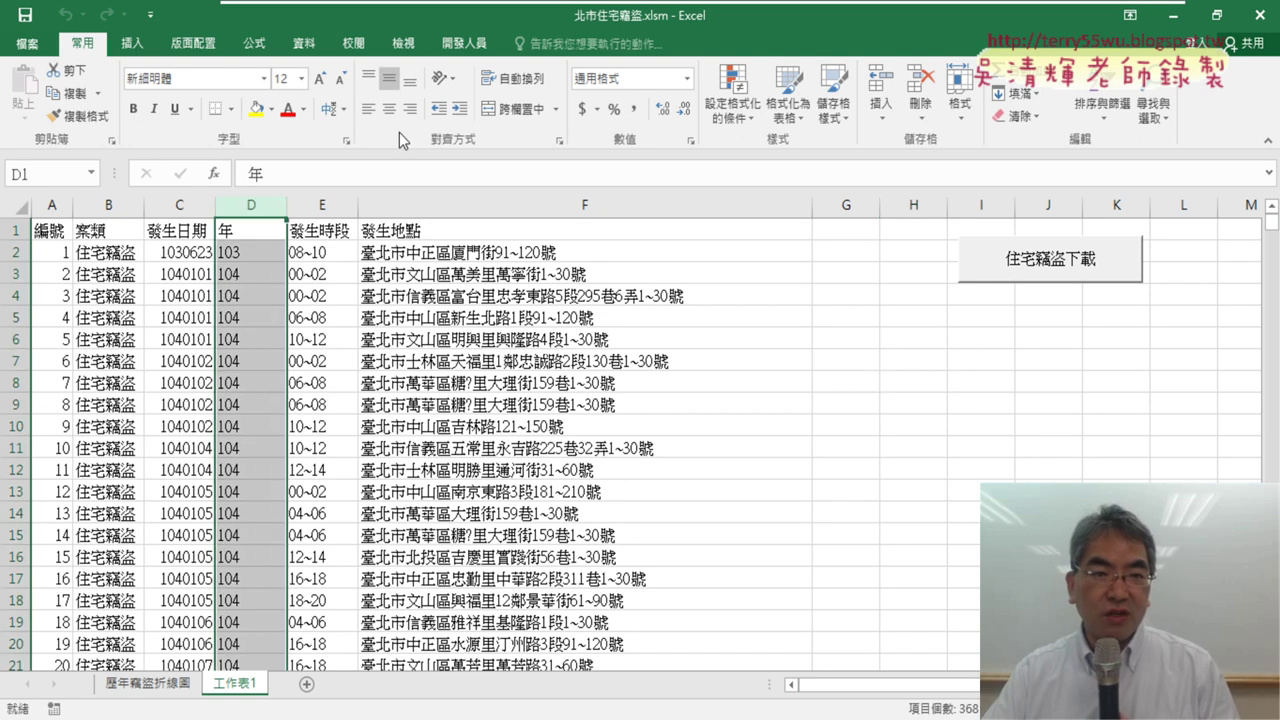
click(466, 43)
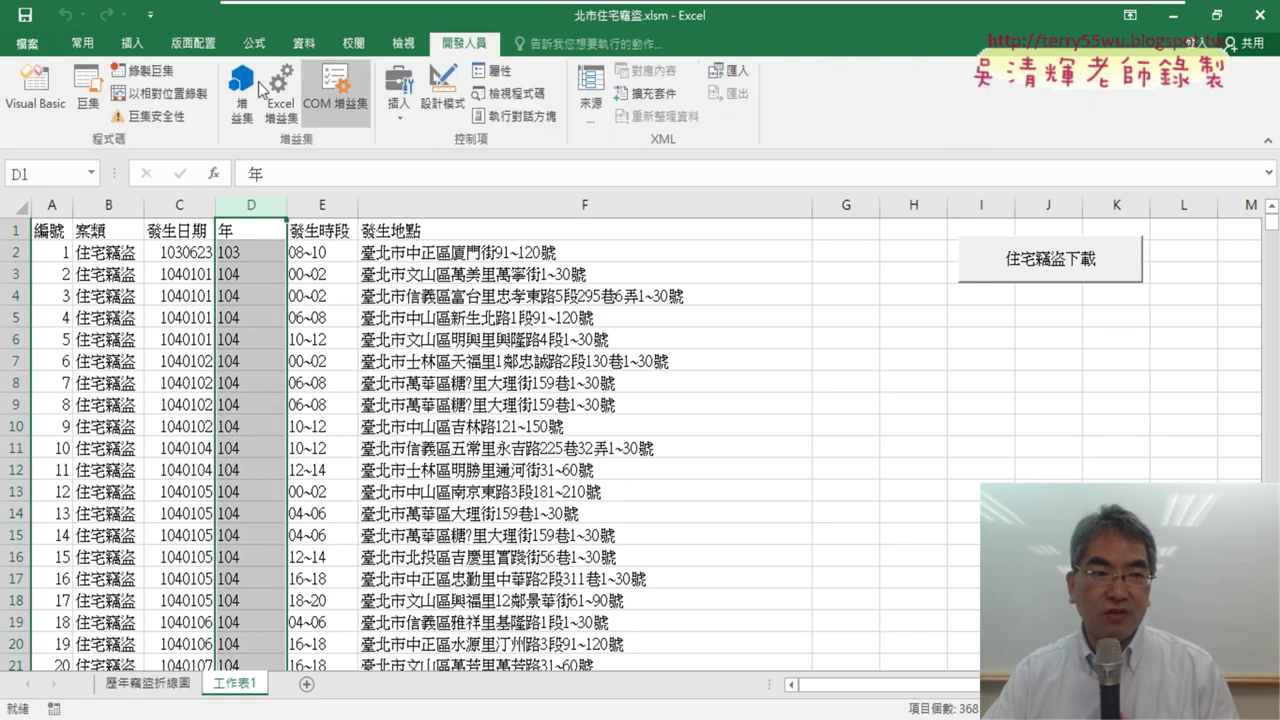
click(88, 95)
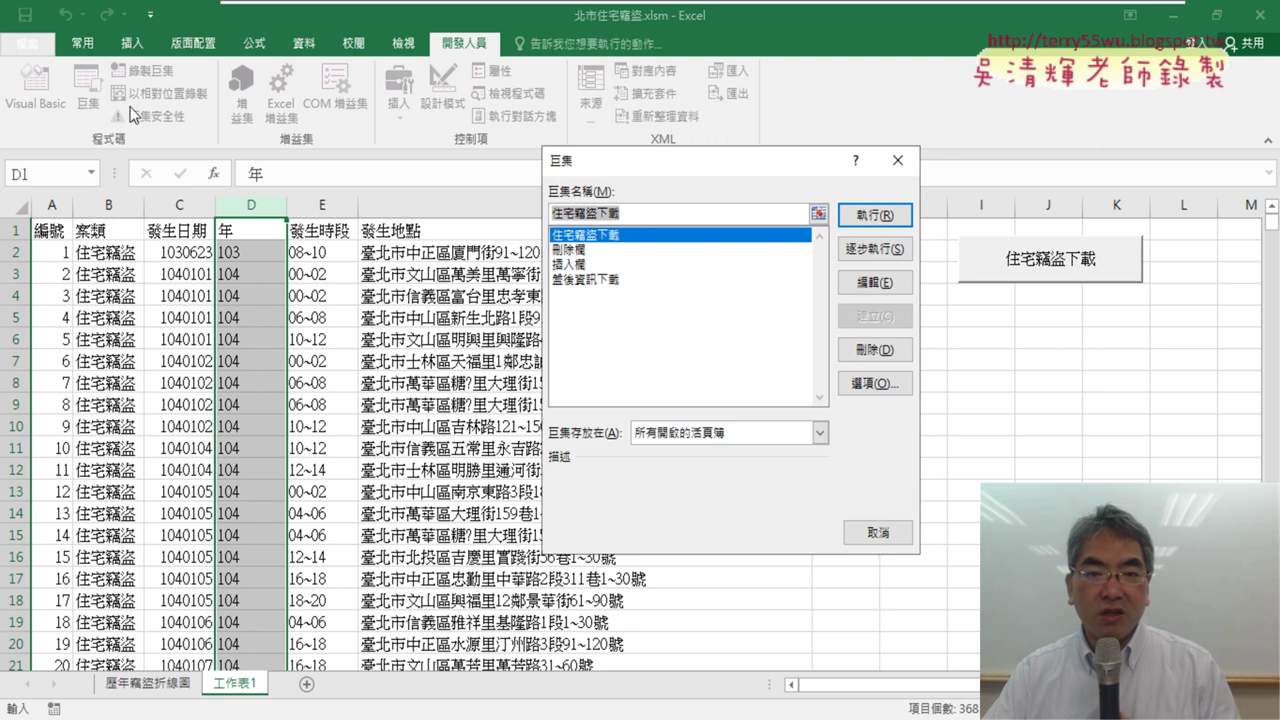
click(571, 250)
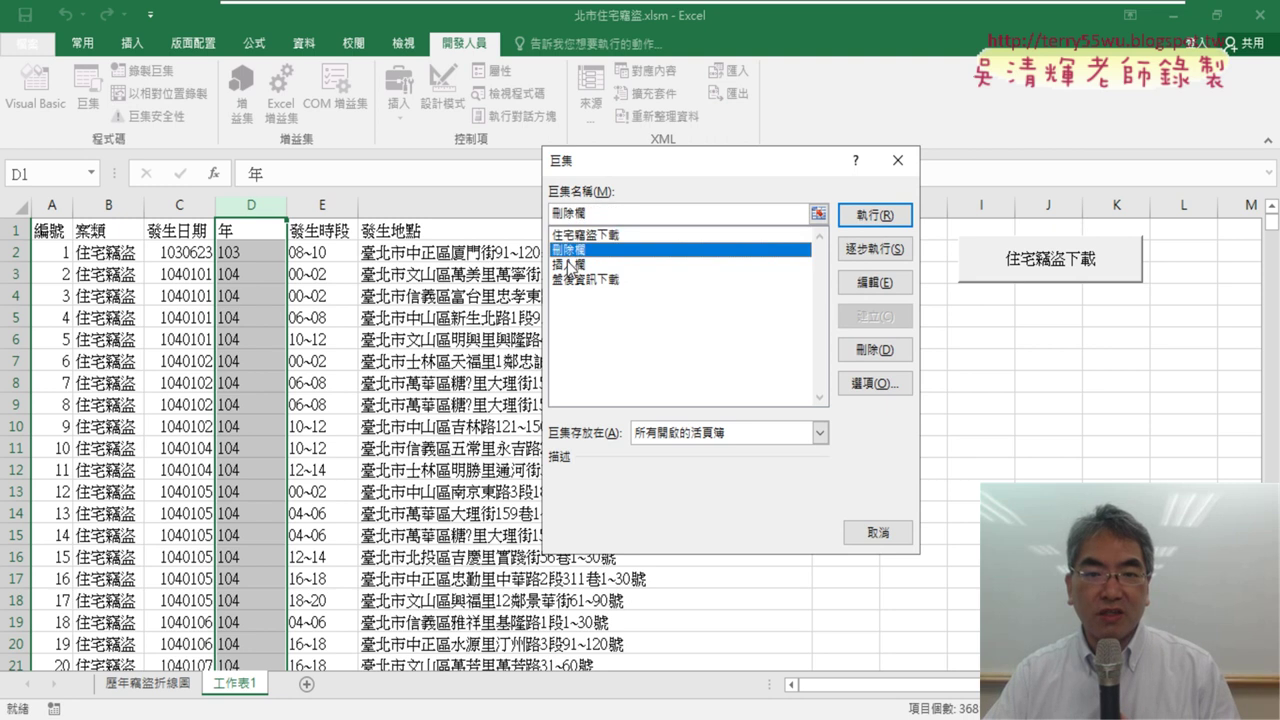
click(570, 265)
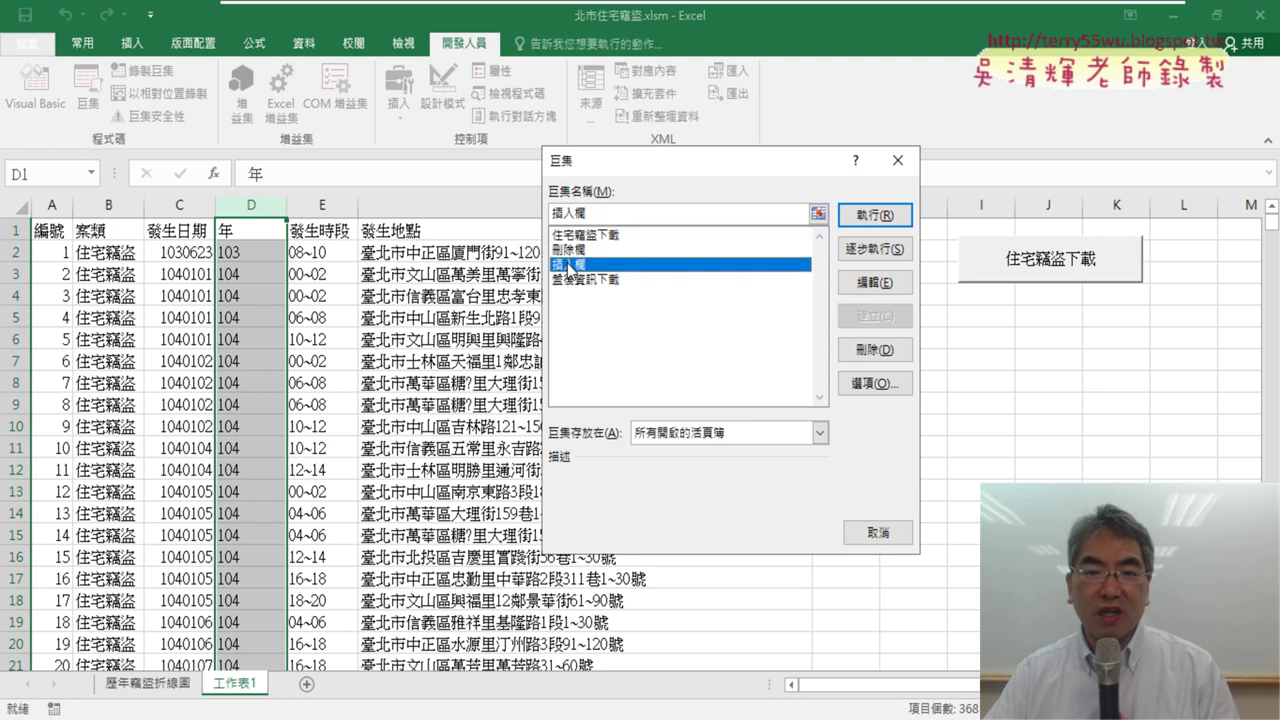
click(897, 161)
Confirm the Save As type is Excel Macro-Enabled Workbook (*.xlsm), save, and return to the sheet
click(35, 47)
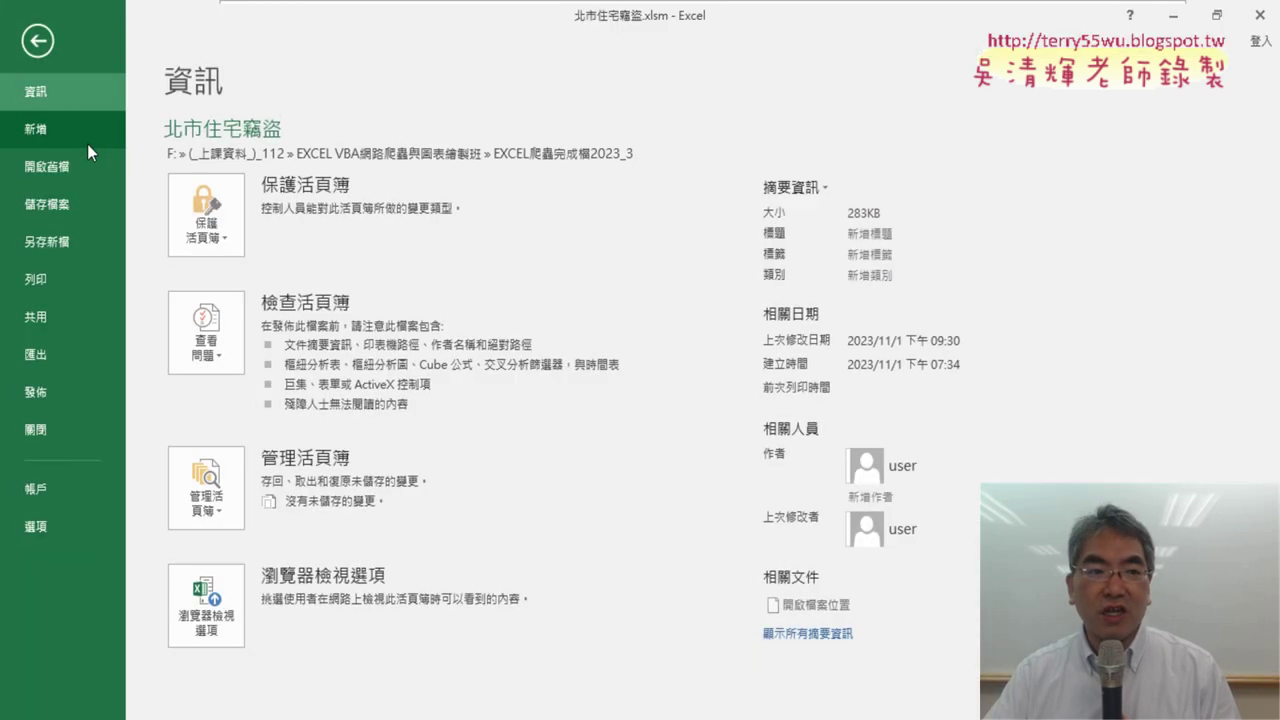
click(75, 241)
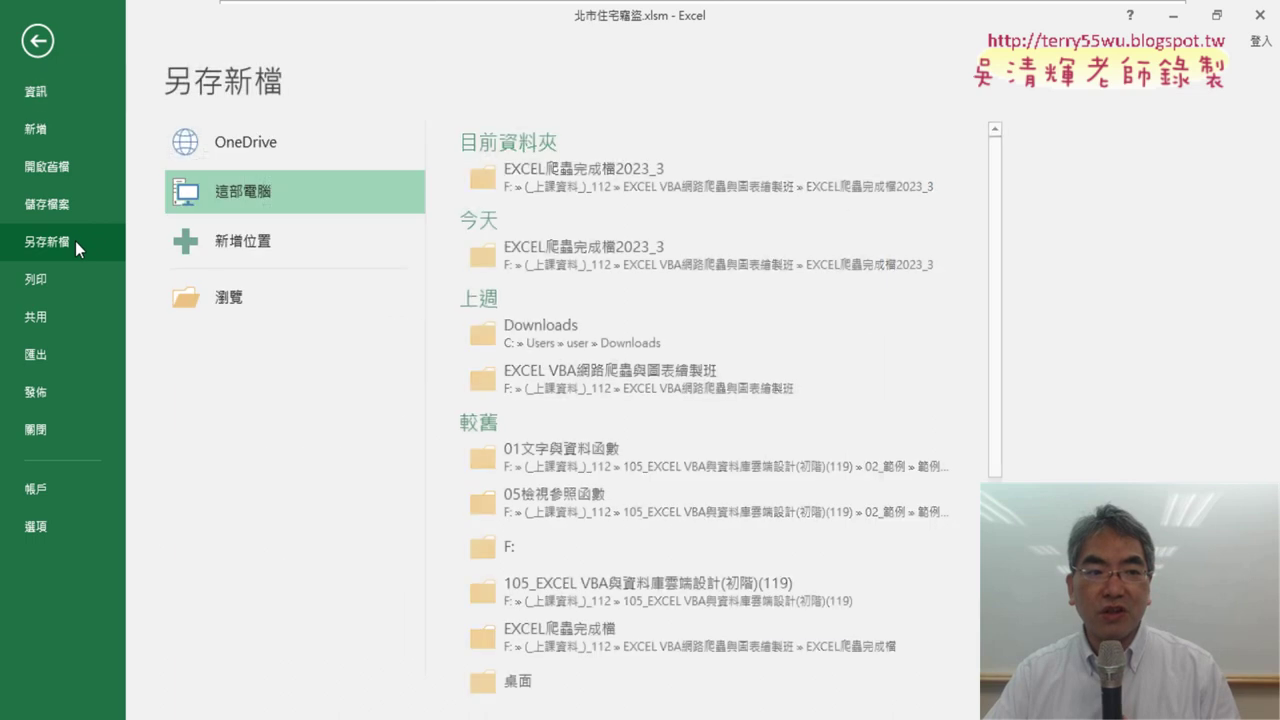
click(268, 310)
click(237, 364)
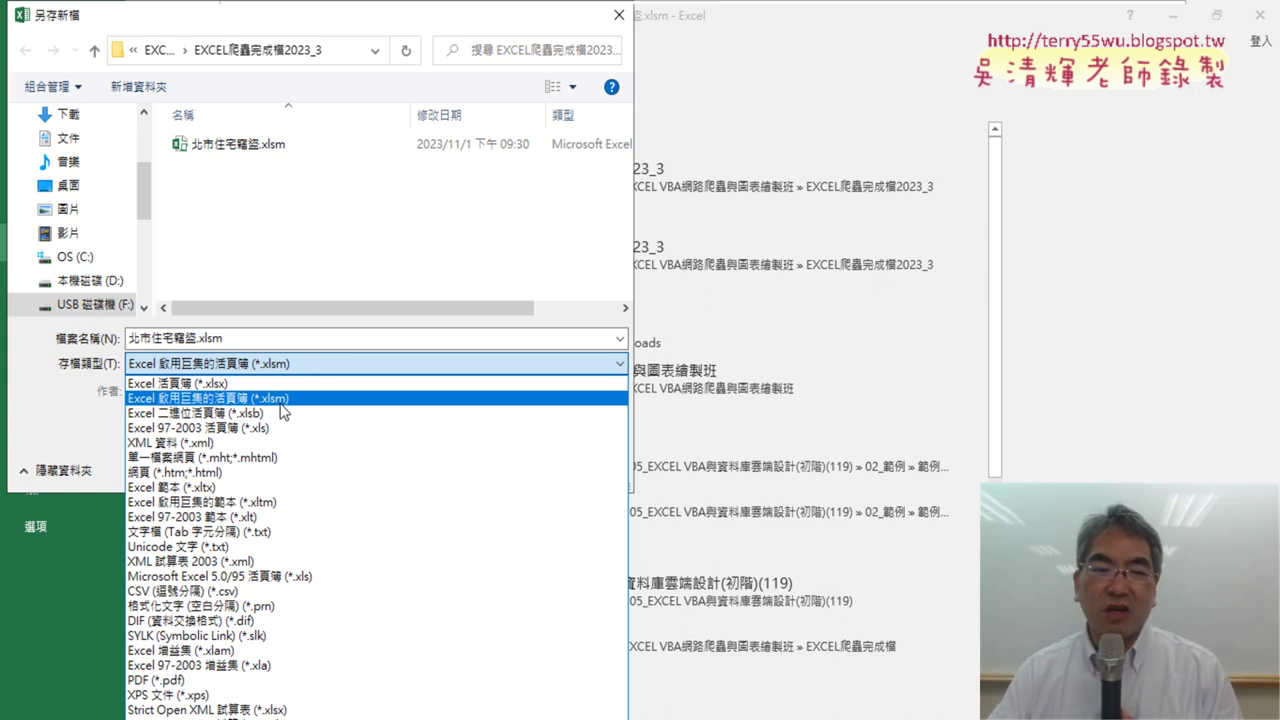
click(281, 403)
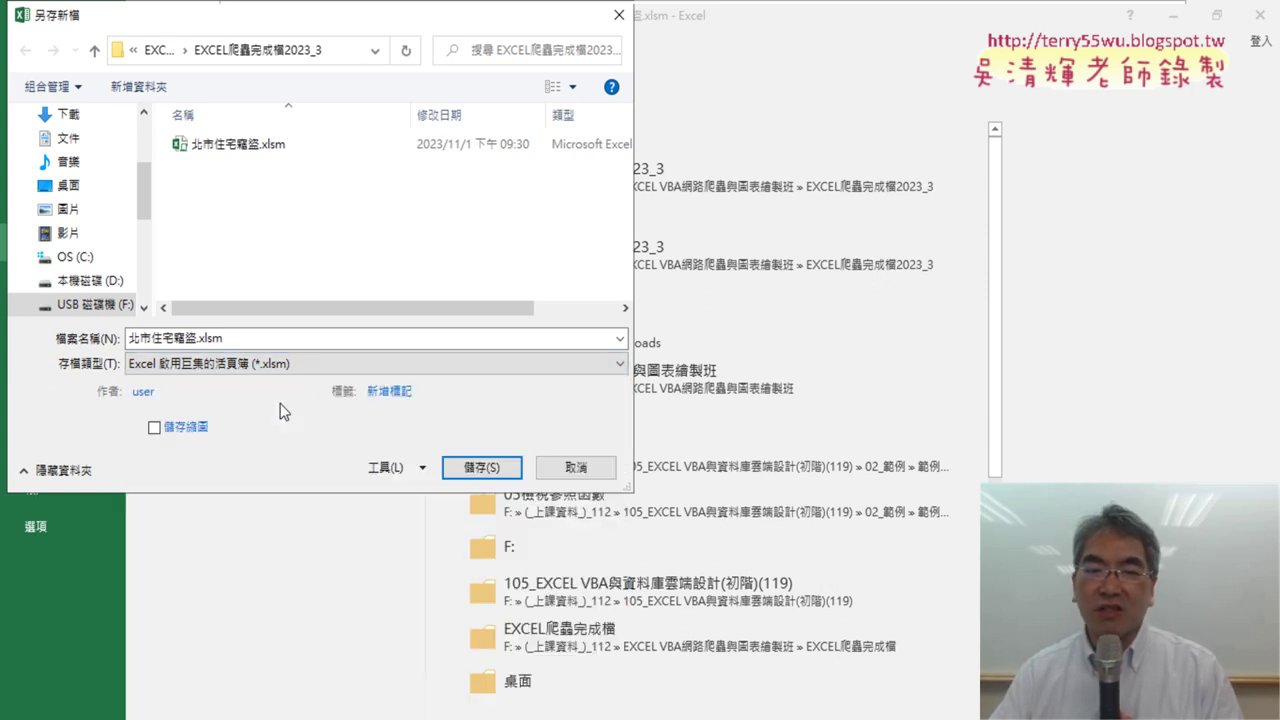
click(509, 474)
click(588, 472)
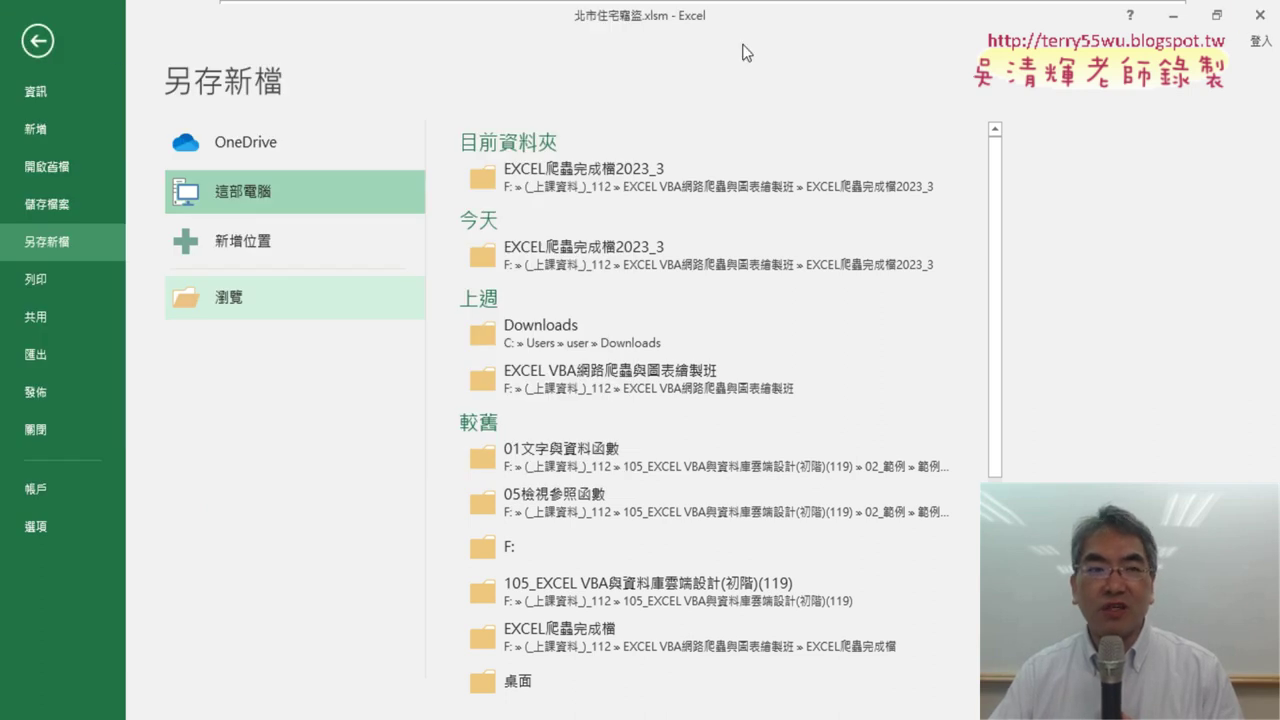
click(38, 41)
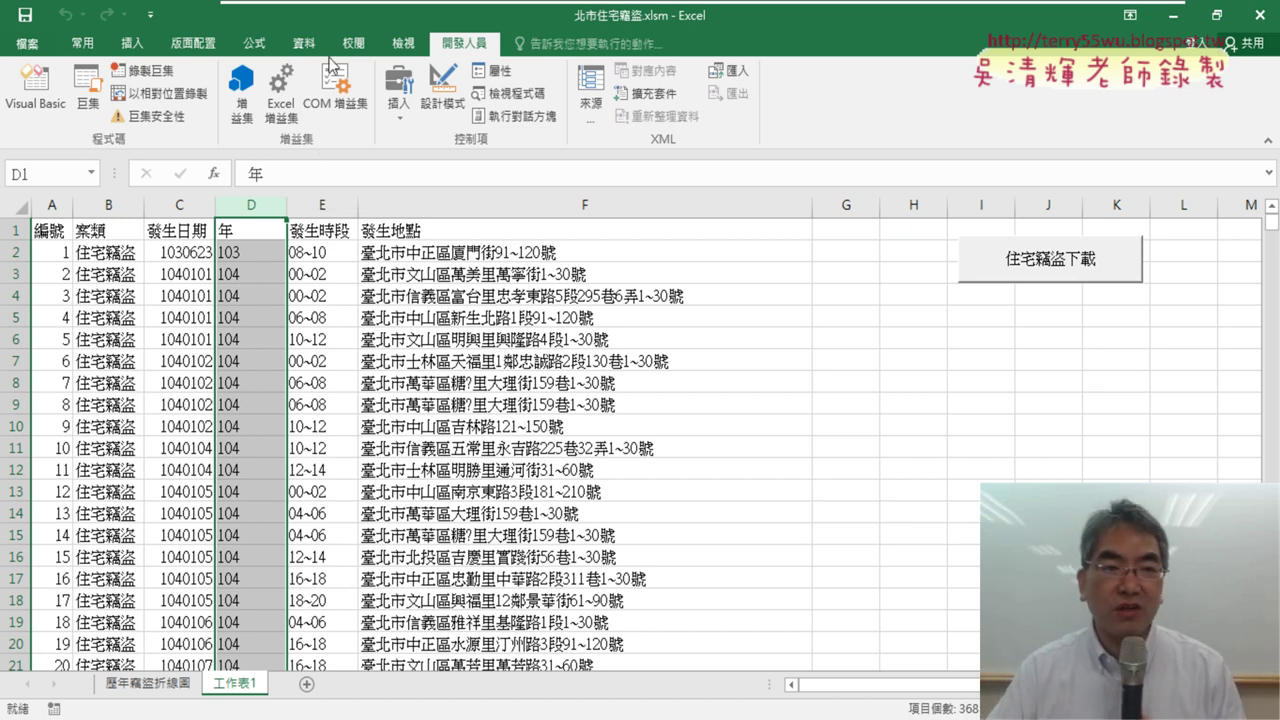
Run the 刪除欄 macro to delete the 年 column
click(168, 84)
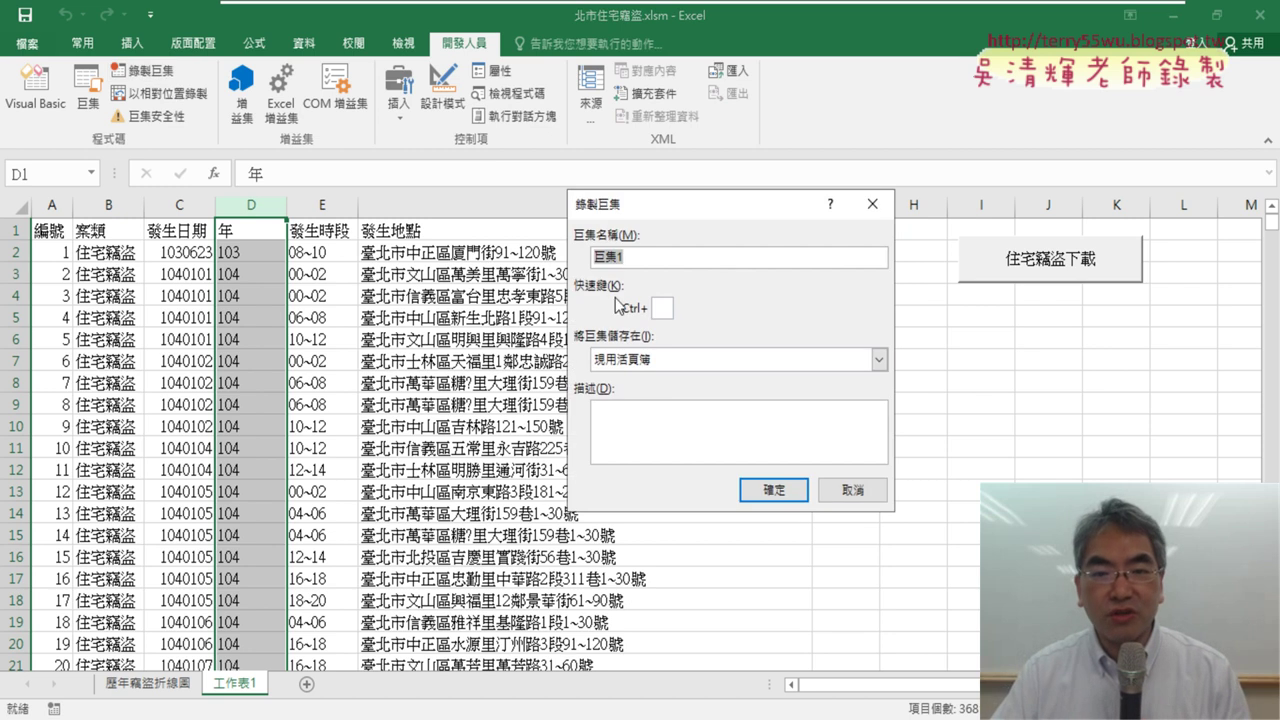
click(855, 490)
click(88, 92)
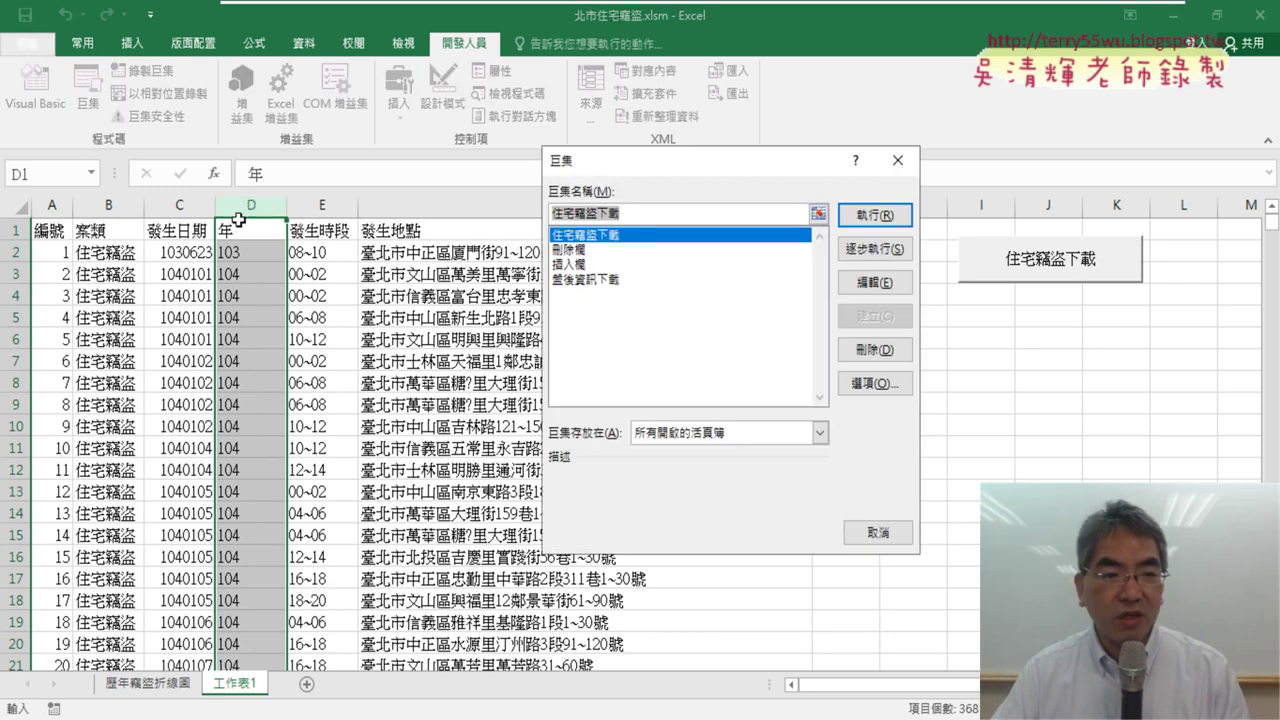
click(590, 250)
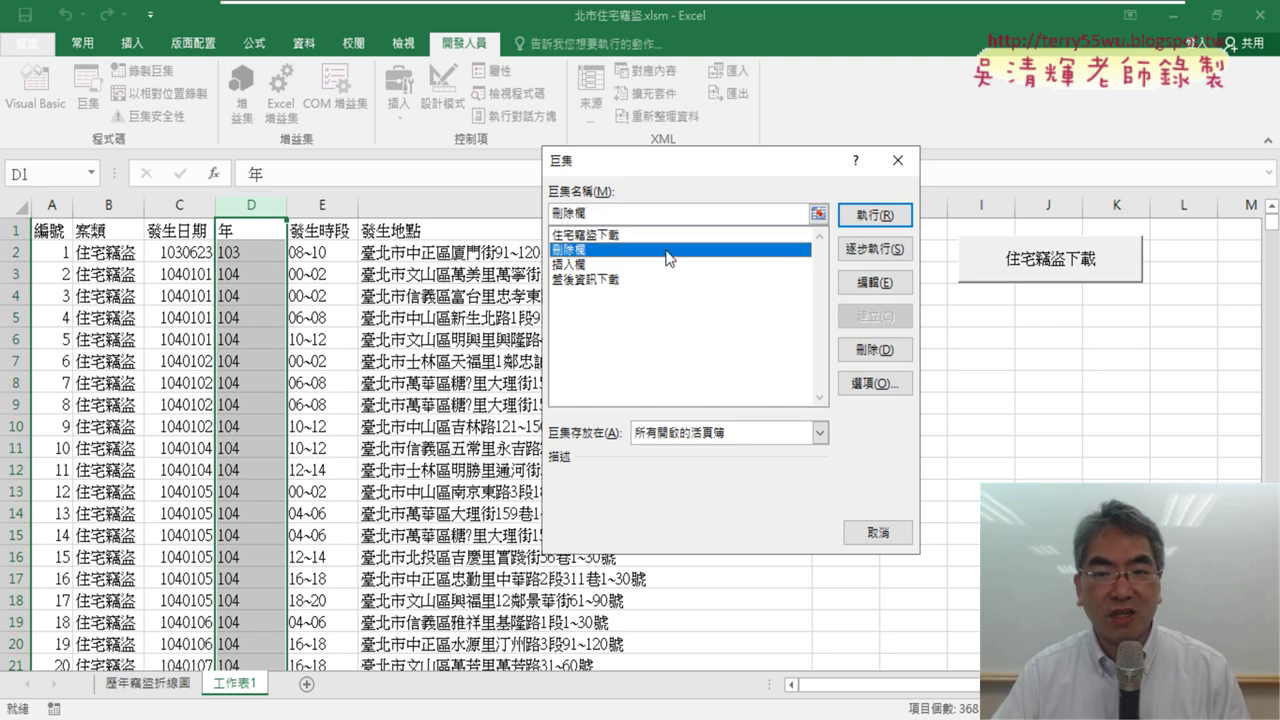
click(887, 215)
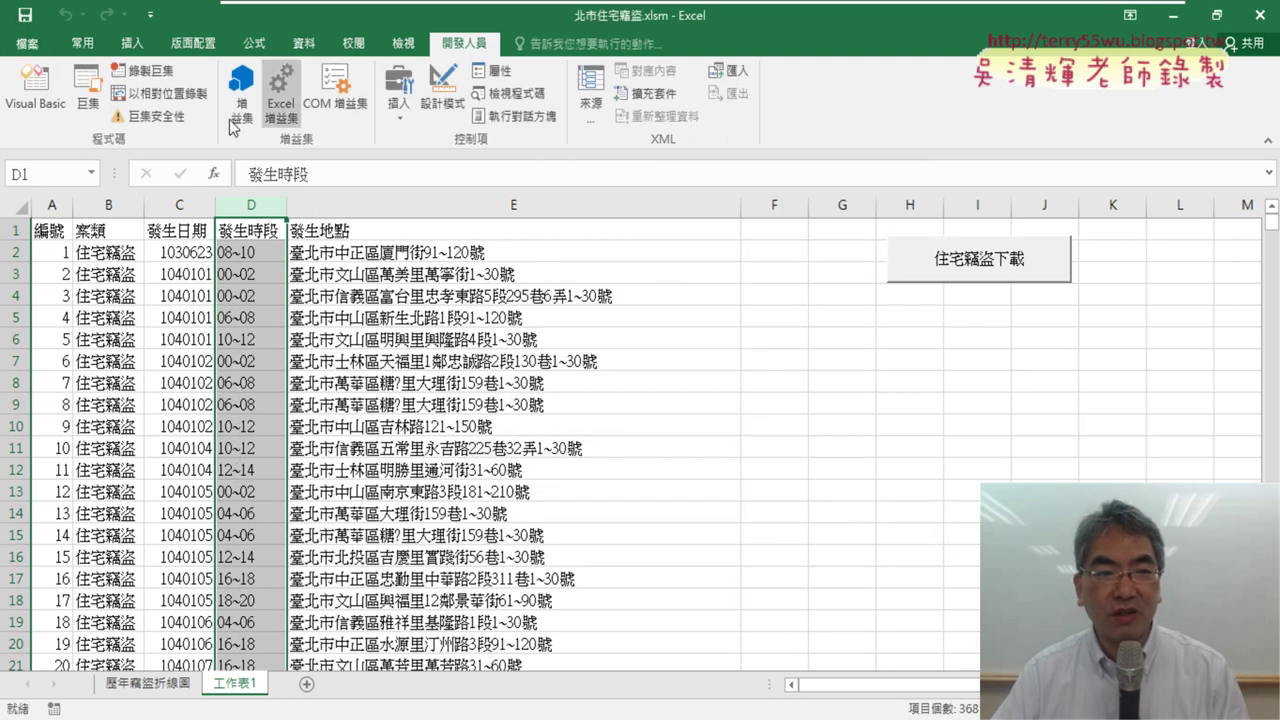
Run the 插入欄 macro to rebuild column D 年 with 103/104 values
click(92, 98)
click(595, 263)
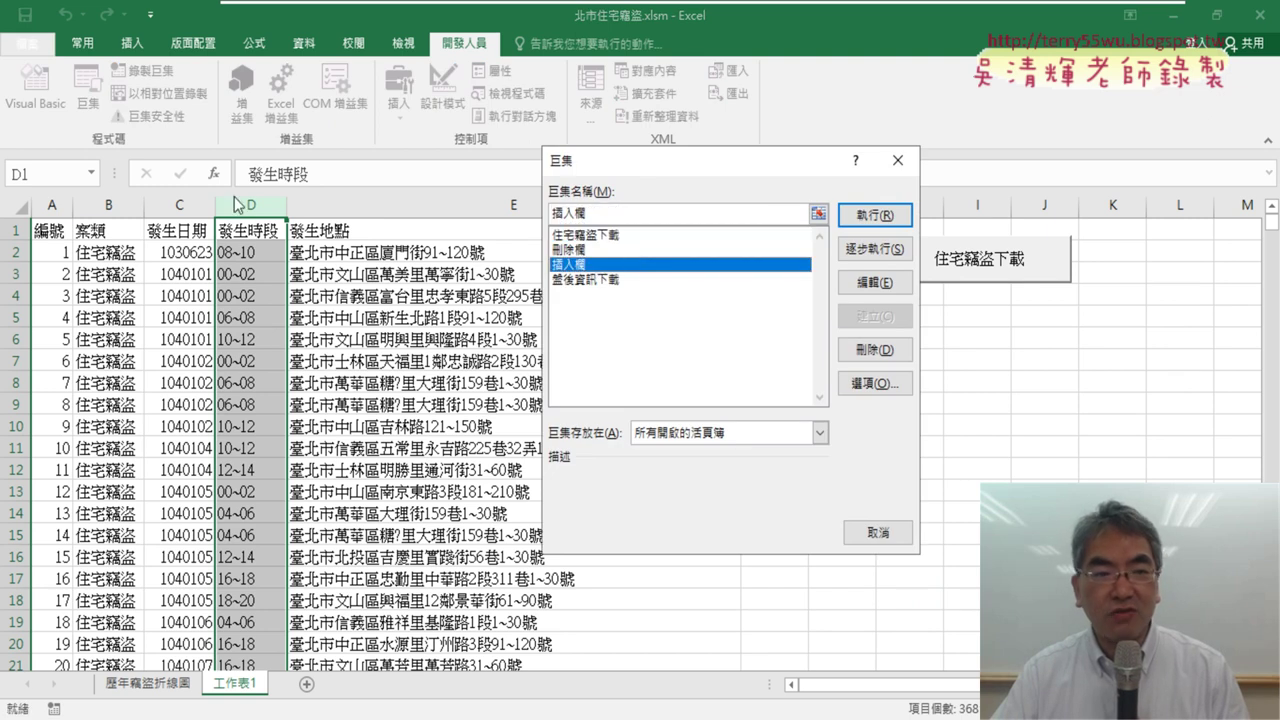
click(875, 215)
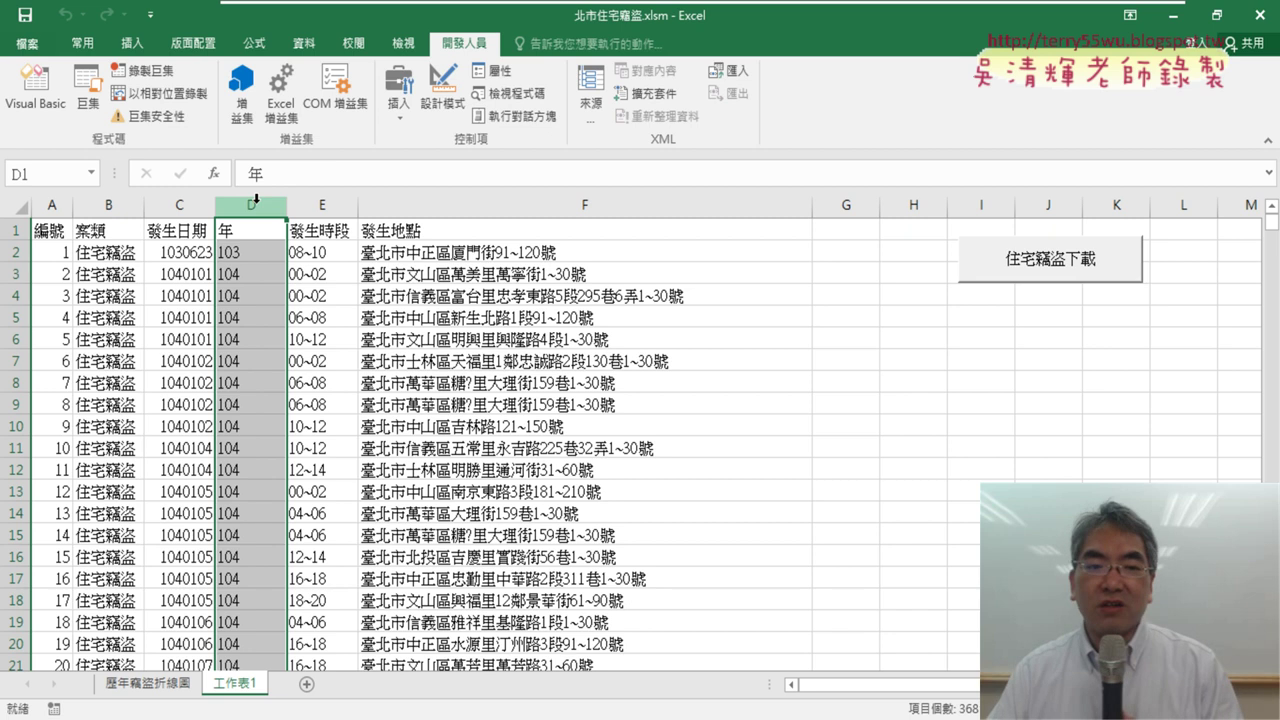
Pick 插入欄 in the Macros list and open its Module1 code in the VBA editor
click(35, 88)
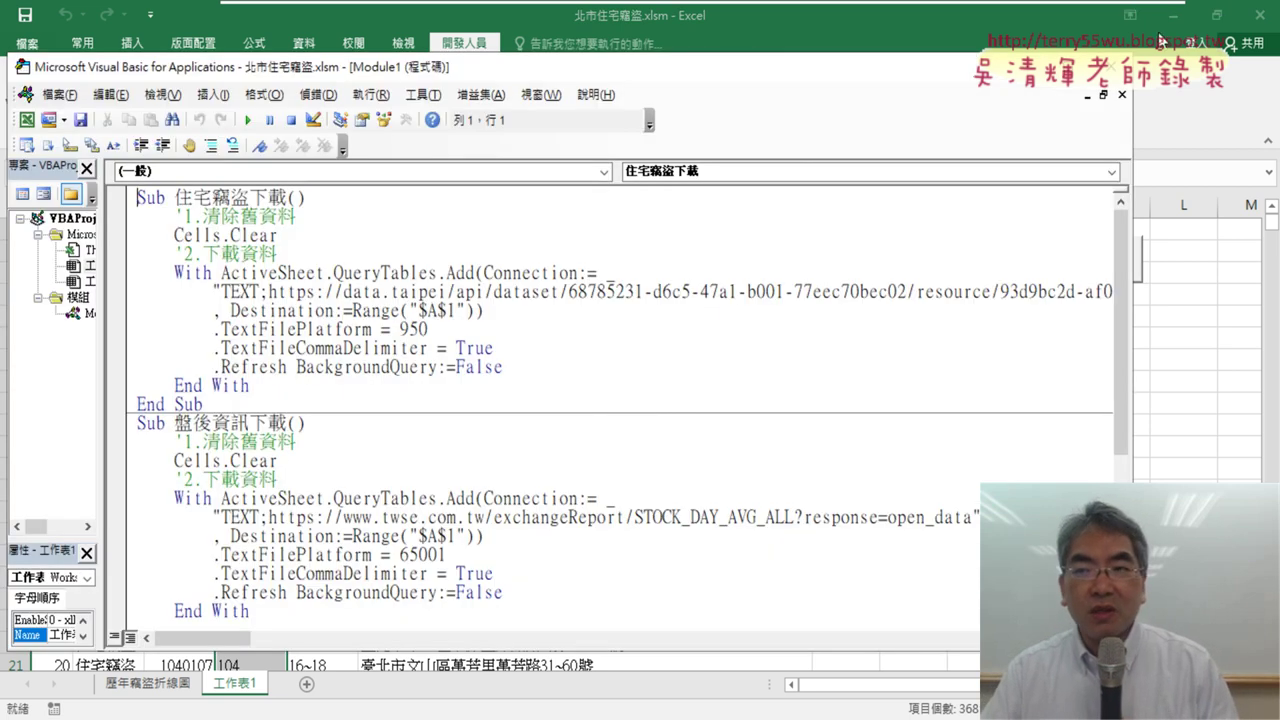
click(1162, 40)
click(88, 95)
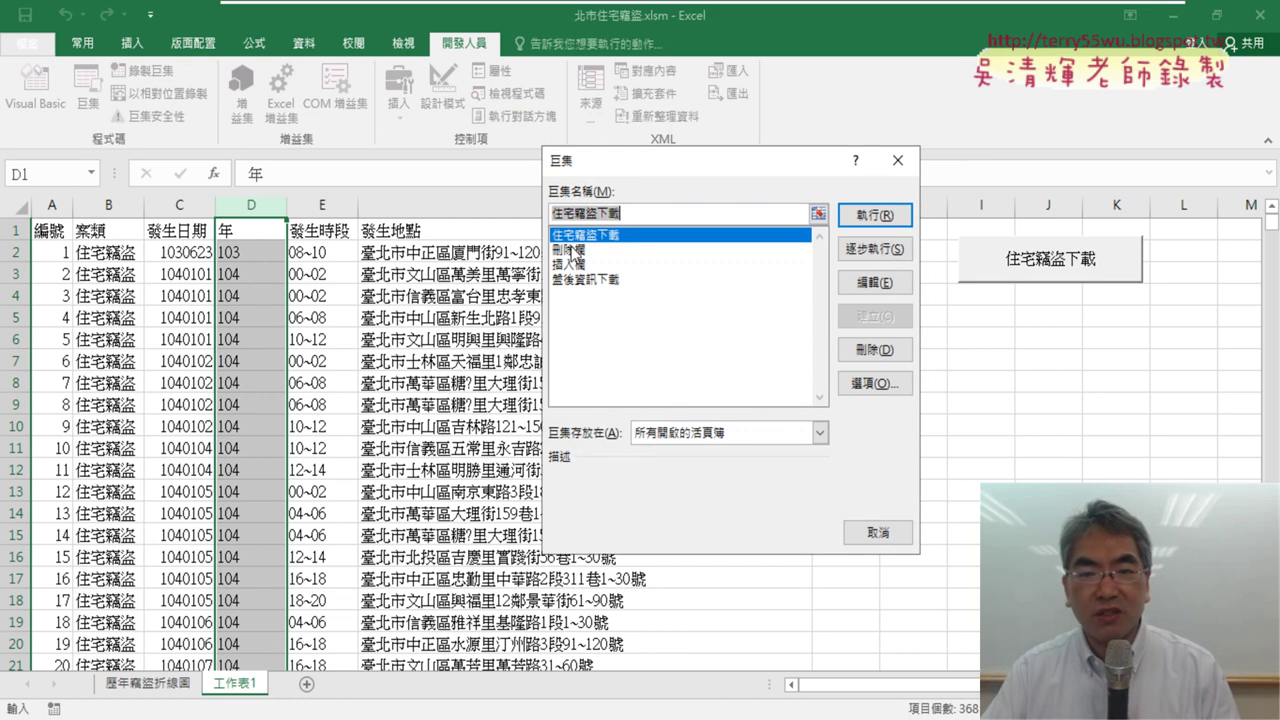
click(575, 249)
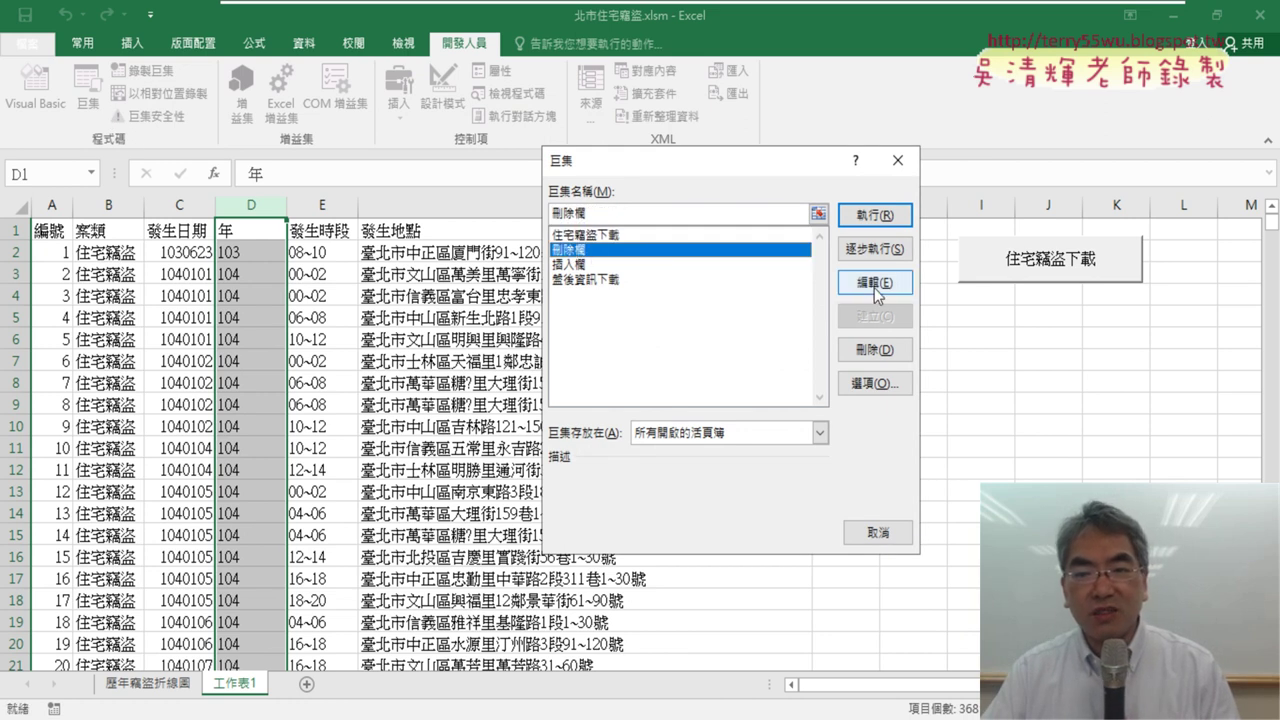
key(Down)
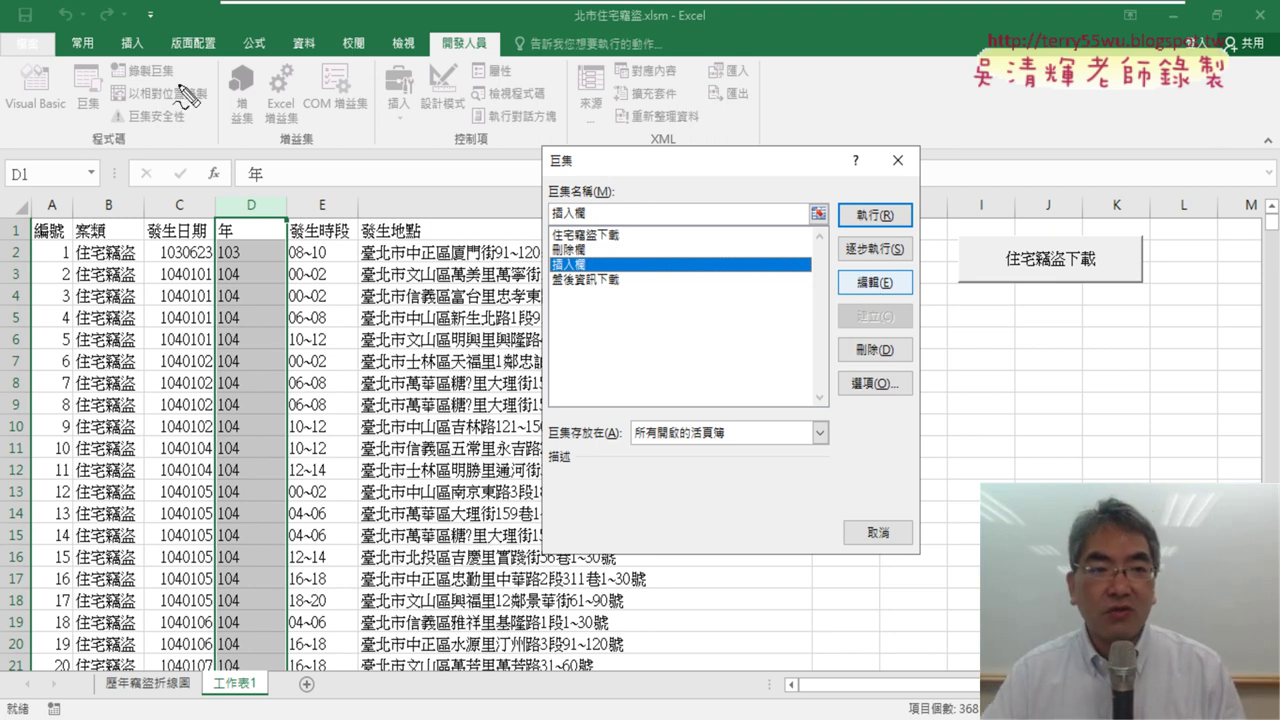
drag(172, 64, 78, 142)
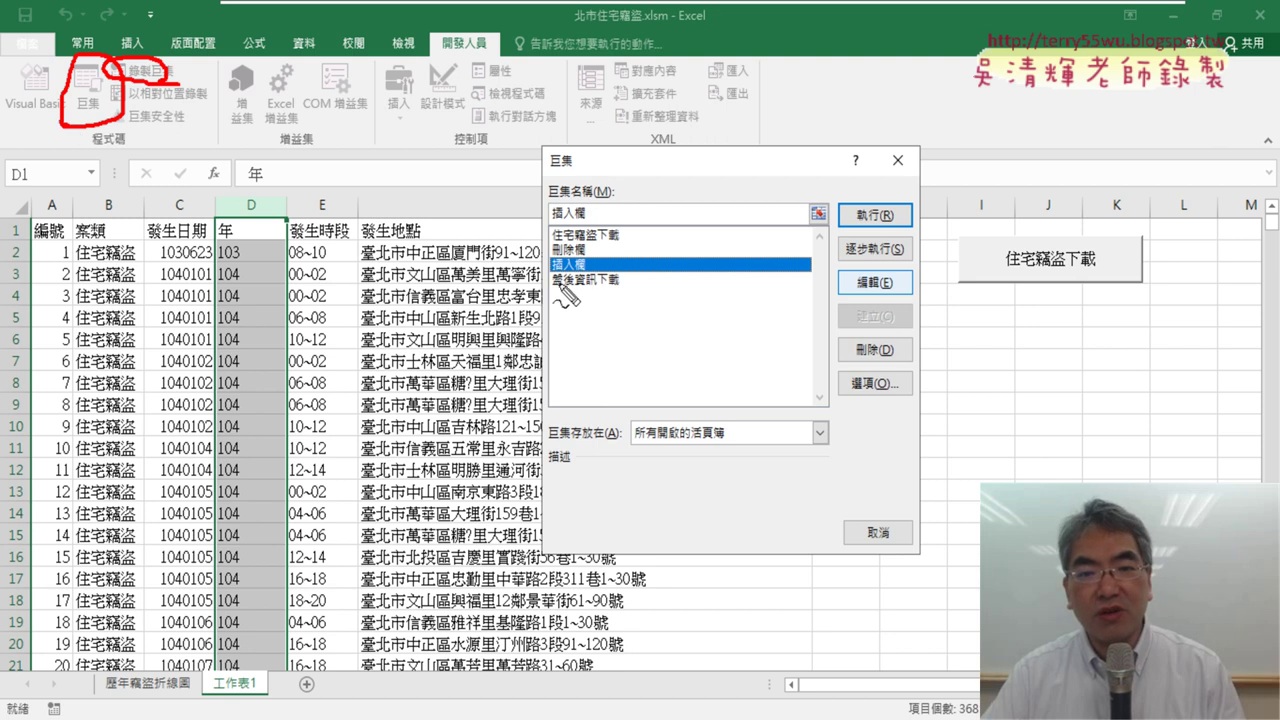
drag(553, 268, 585, 266)
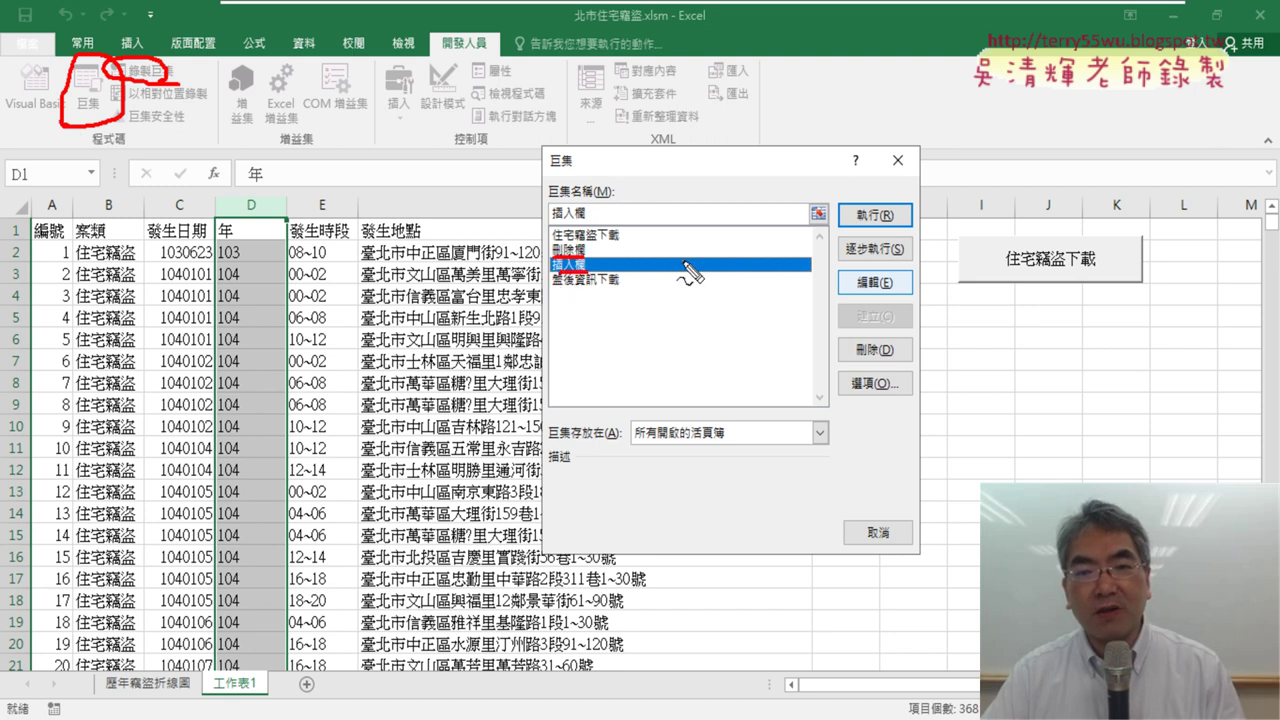
drag(914, 228, 886, 238)
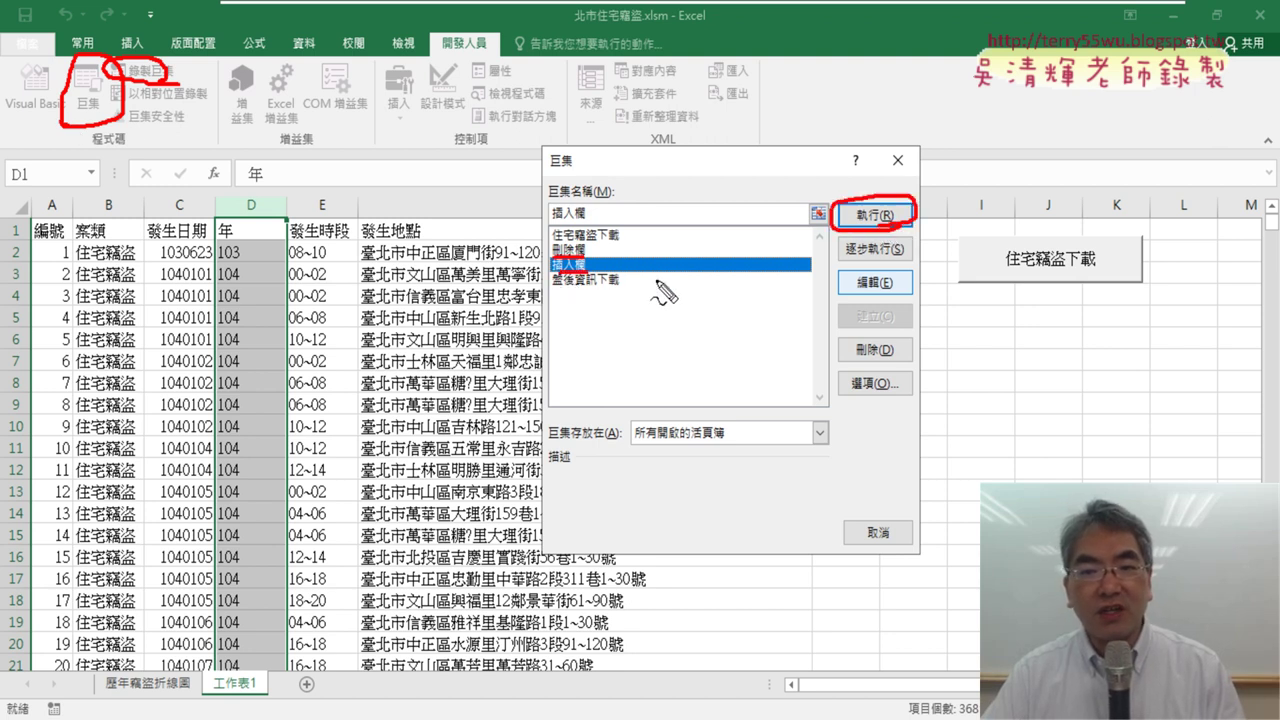
mouse_move(846, 293)
mouse_down()
mouse_move(894, 280)
mouse_move(57, 142)
mouse_move(62, 133)
mouse_up()
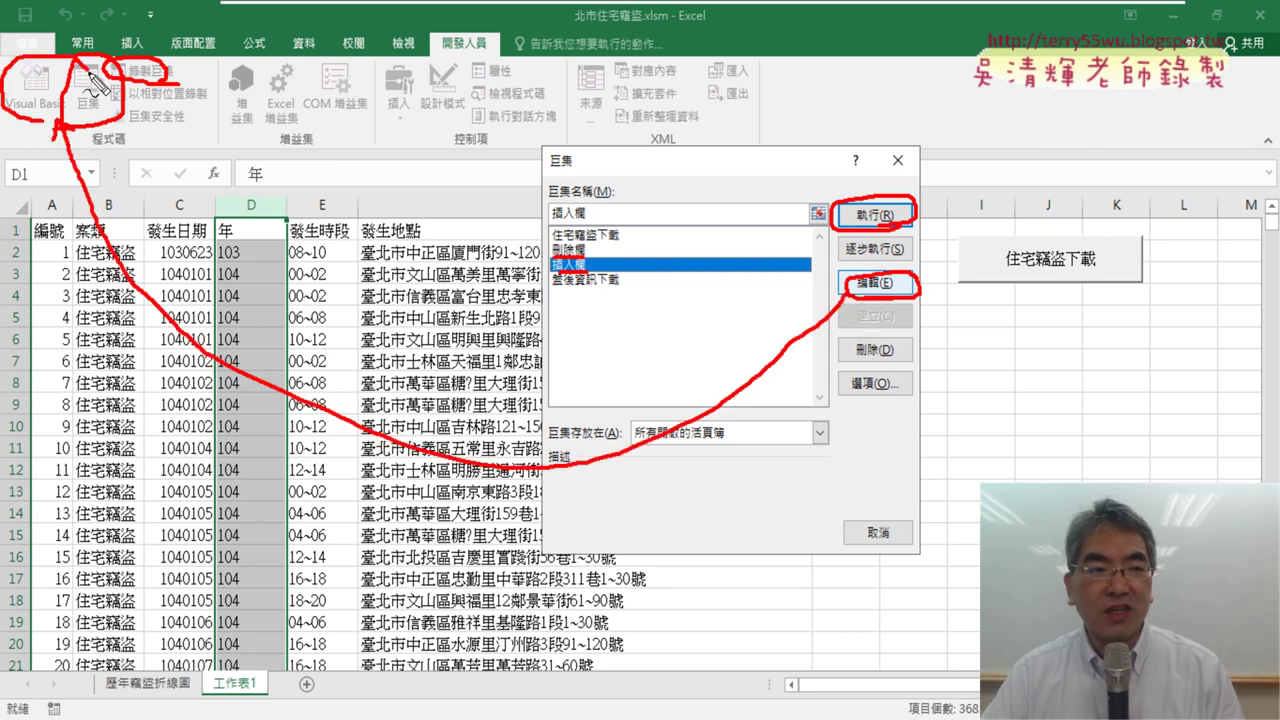
key(Escape)
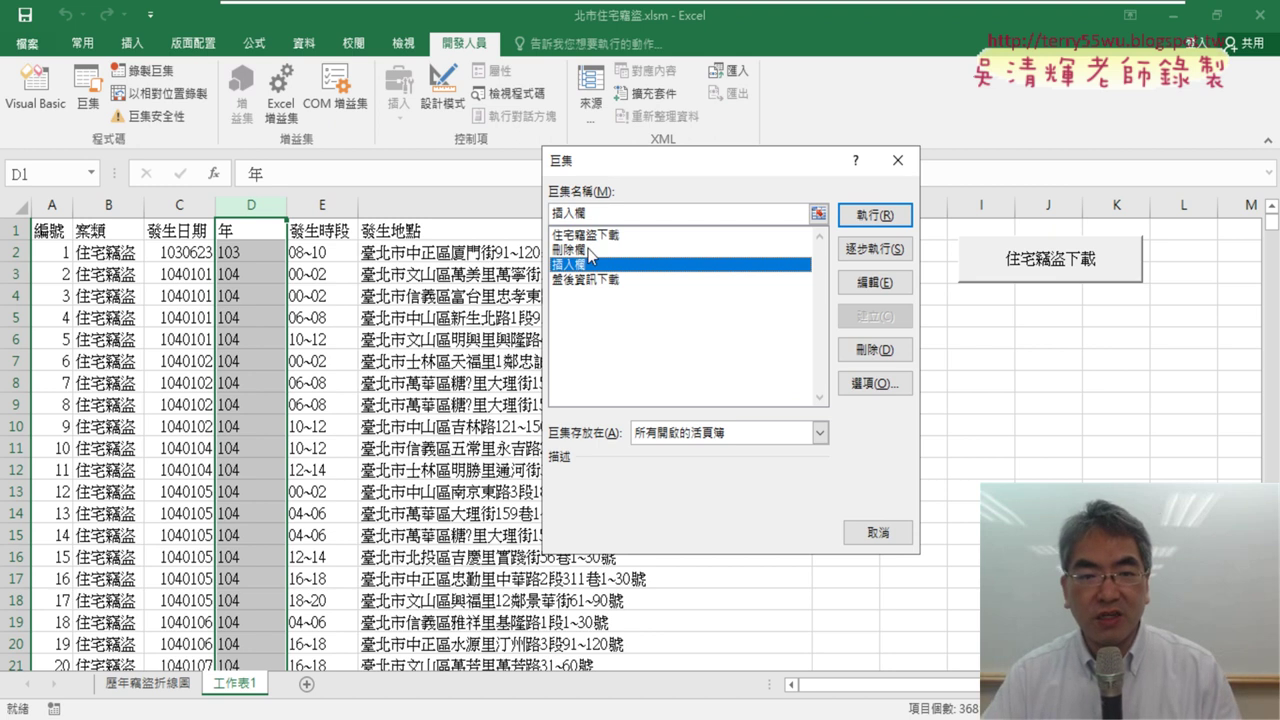
click(875, 282)
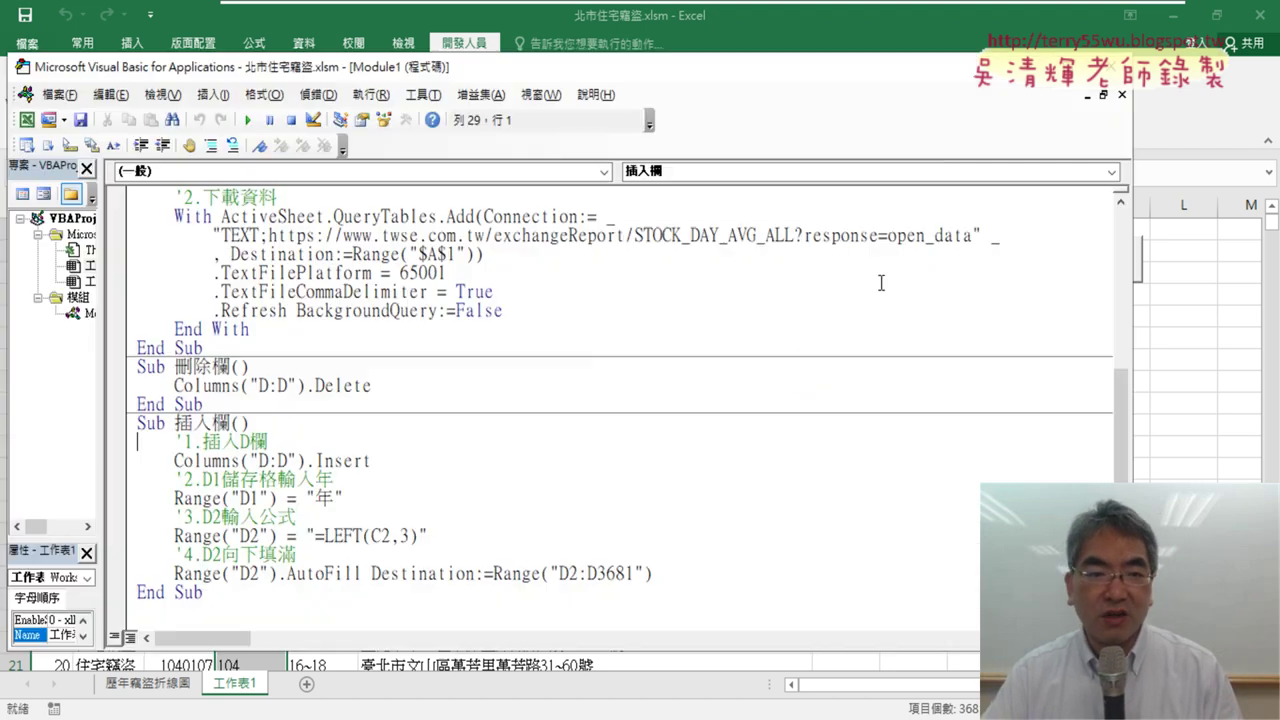
Move the VBA editor beside the sheet and select the Columns("D:D").Insert statement
drag(523, 70, 840, 57)
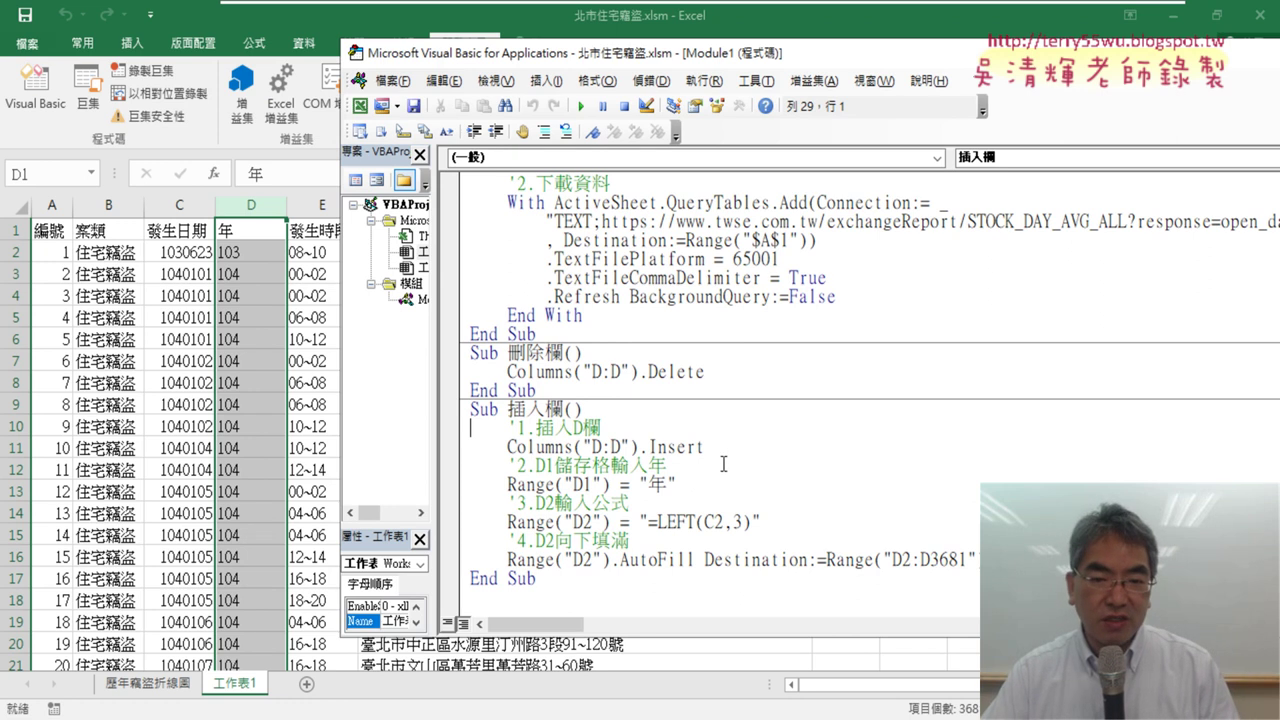
drag(728, 452, 466, 444)
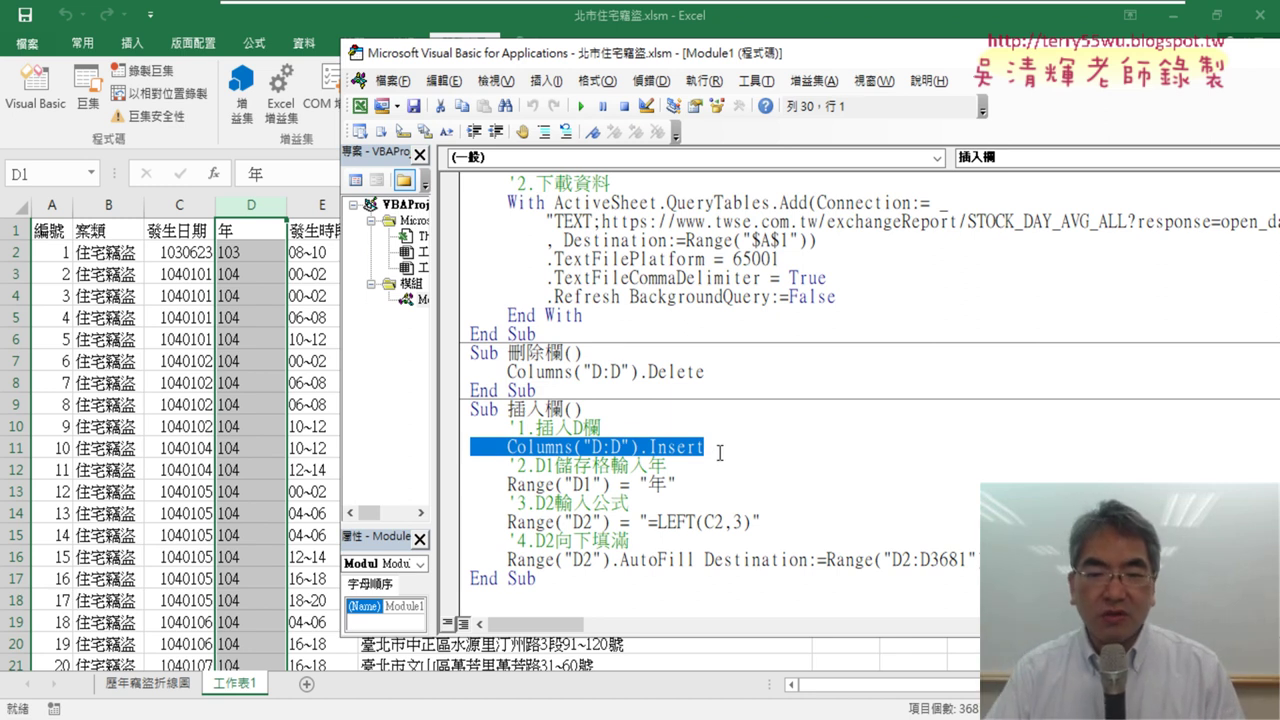
drag(720, 448, 508, 448)
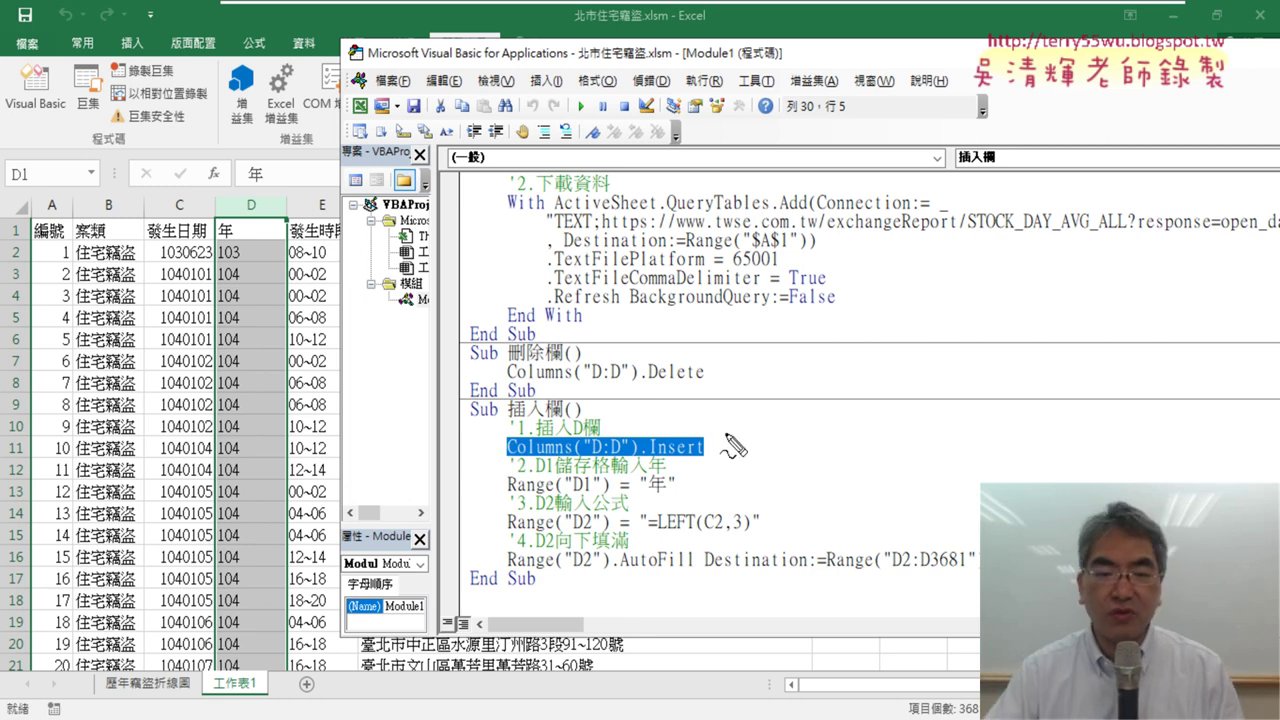
drag(505, 457, 578, 457)
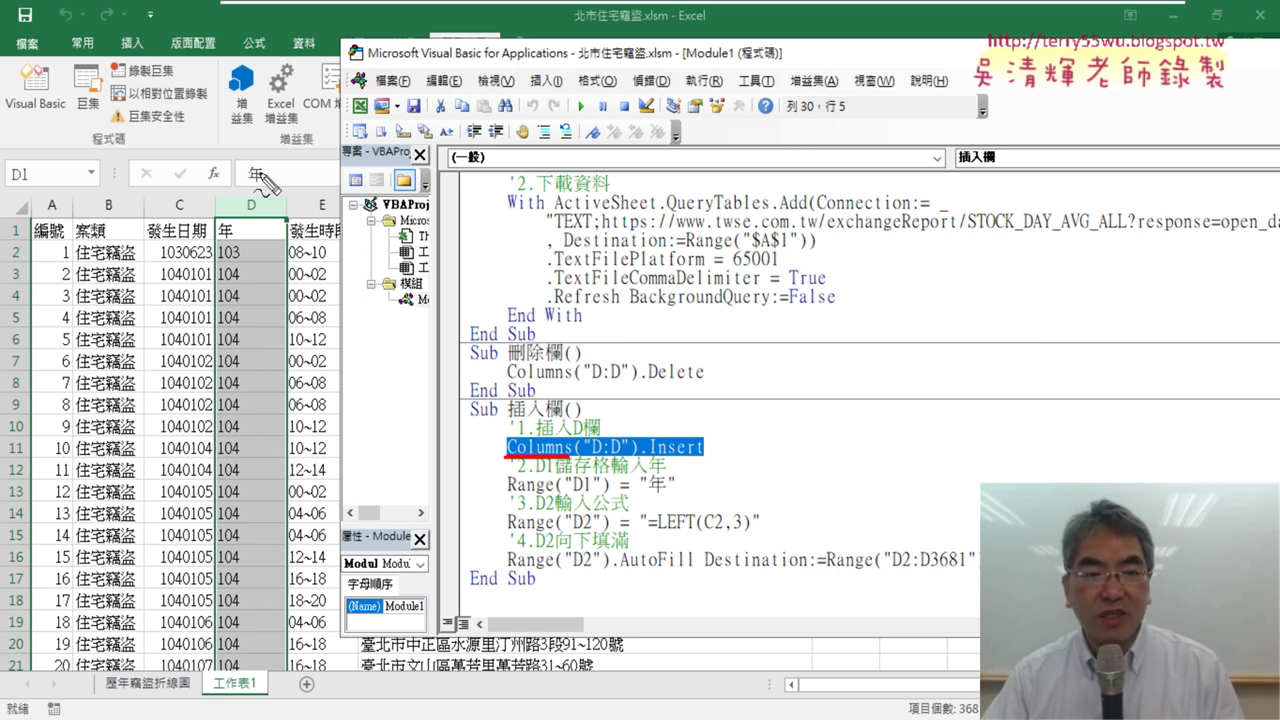
drag(243, 222, 234, 212)
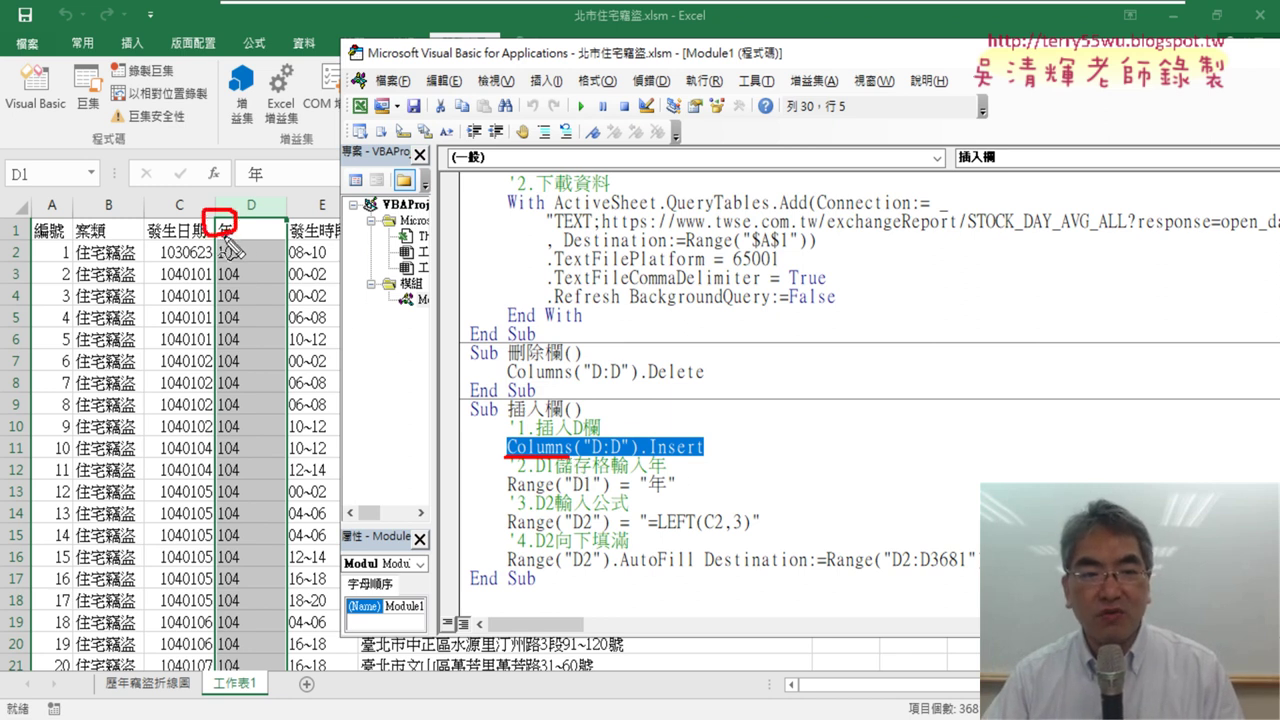
mouse_move(510, 494)
mouse_down()
mouse_move(625, 510)
mouse_move(677, 481)
mouse_move(592, 465)
mouse_up()
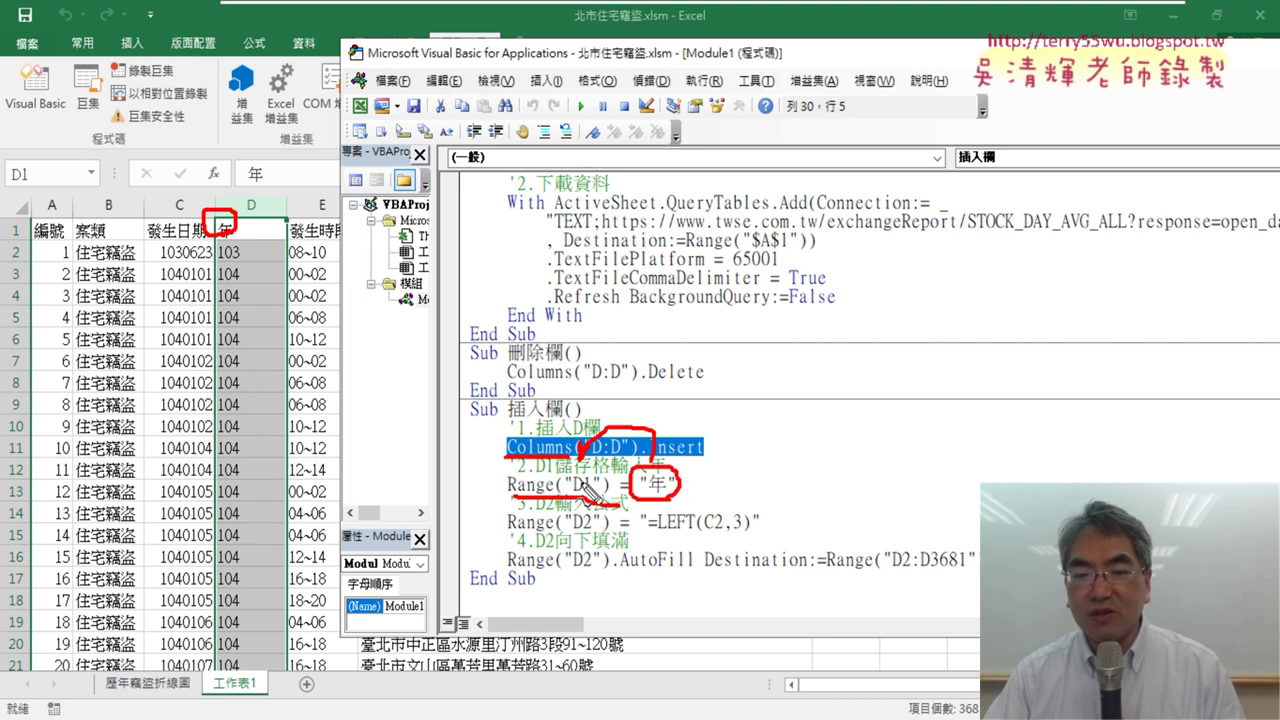
drag(640, 538, 748, 541)
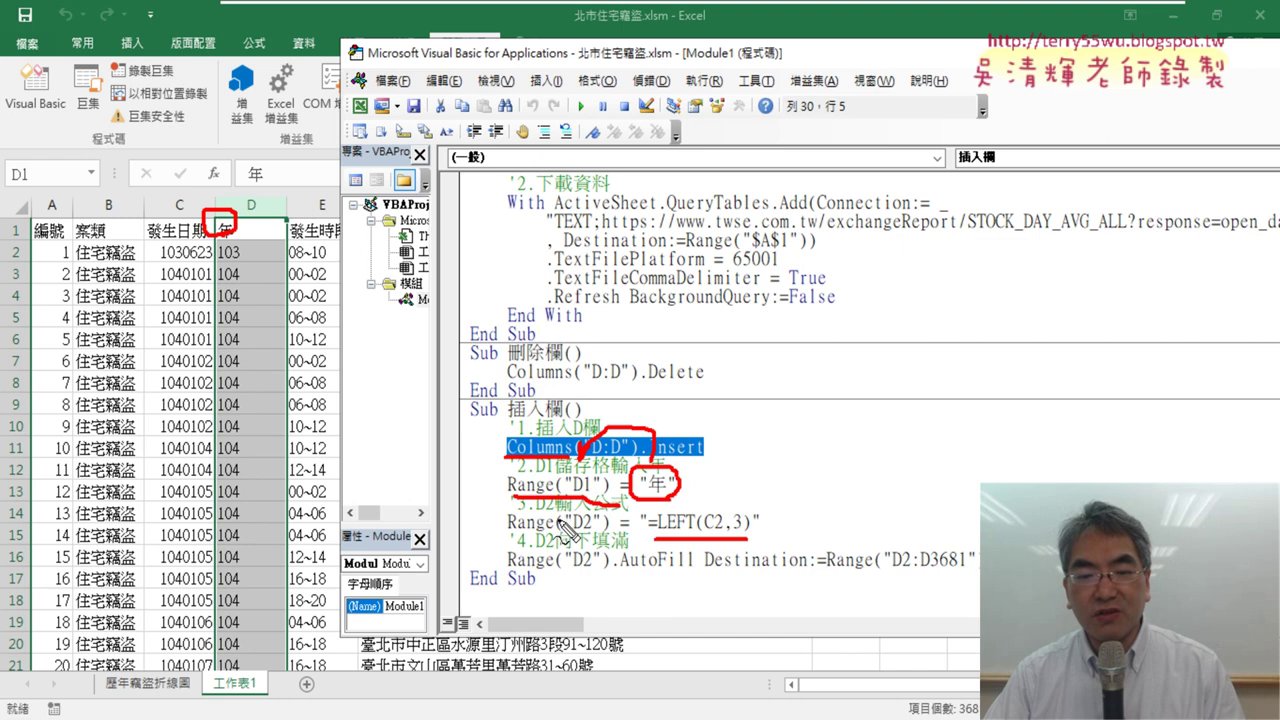
drag(510, 544, 607, 547)
mouse_move(224, 244)
mouse_down()
mouse_move(260, 246)
mouse_move(232, 268)
mouse_up()
drag(535, 575, 697, 577)
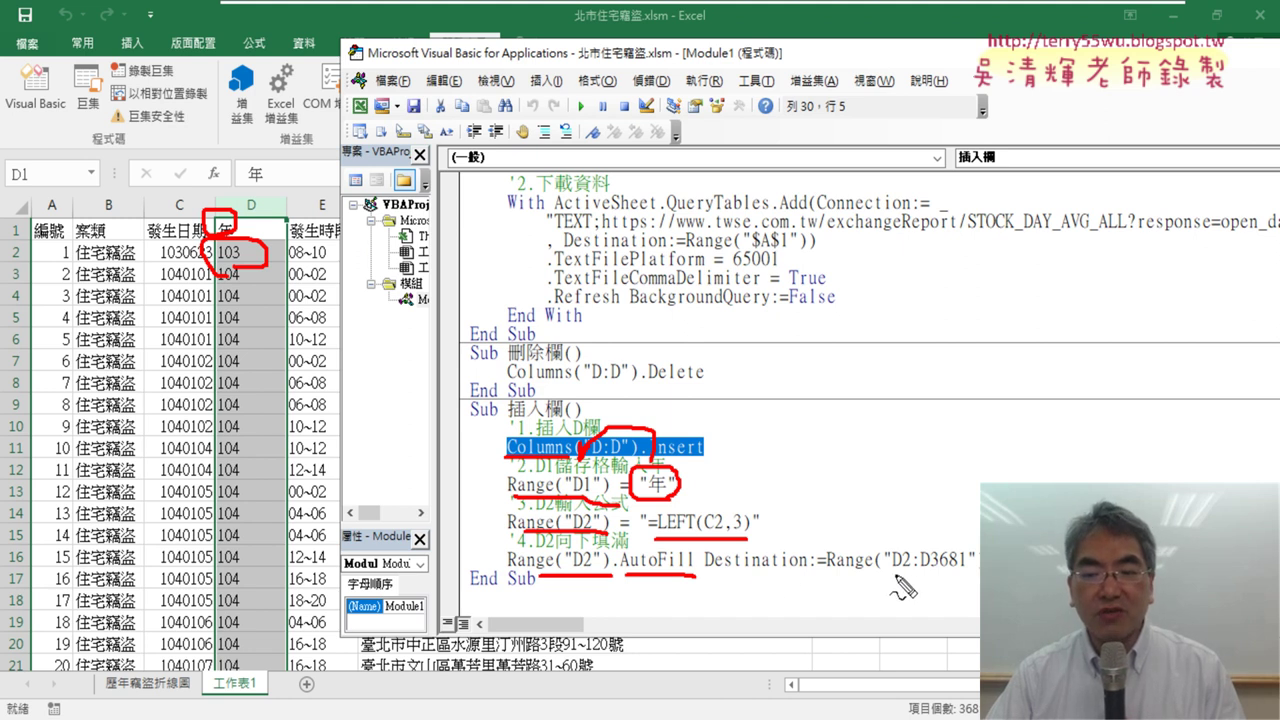
drag(895, 576, 910, 576)
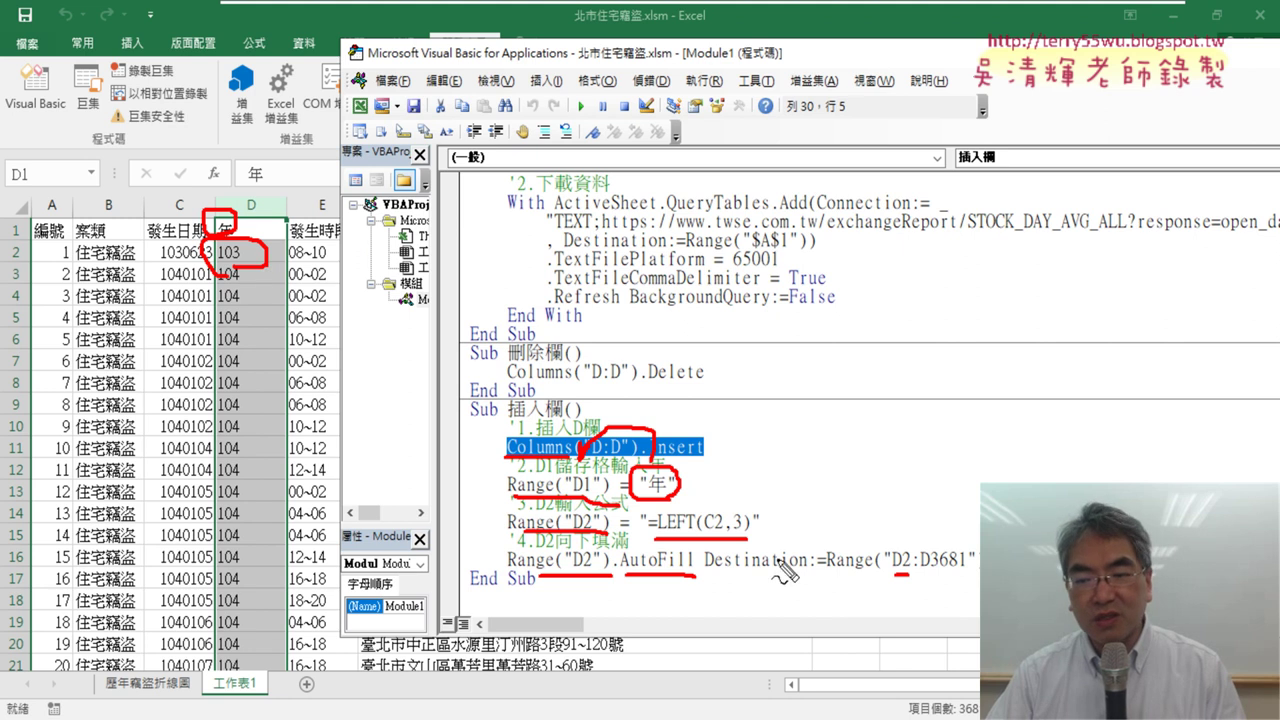
drag(920, 576, 960, 576)
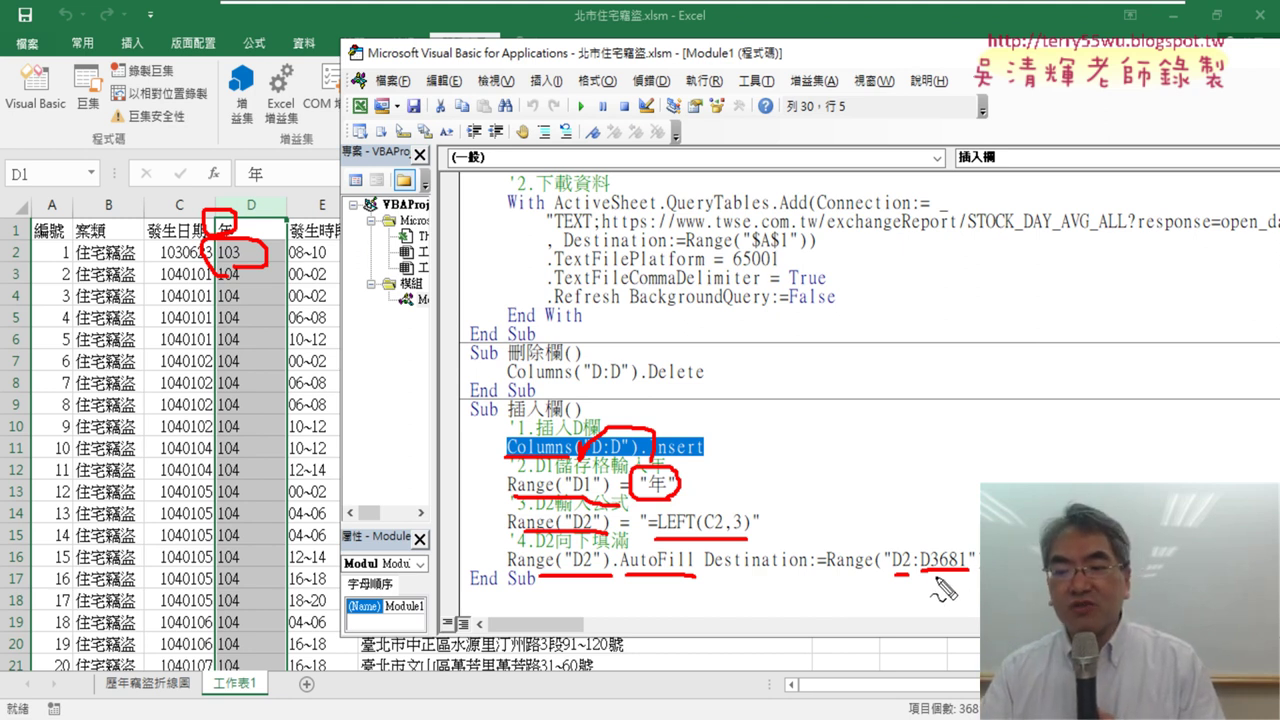
drag(922, 571, 968, 573)
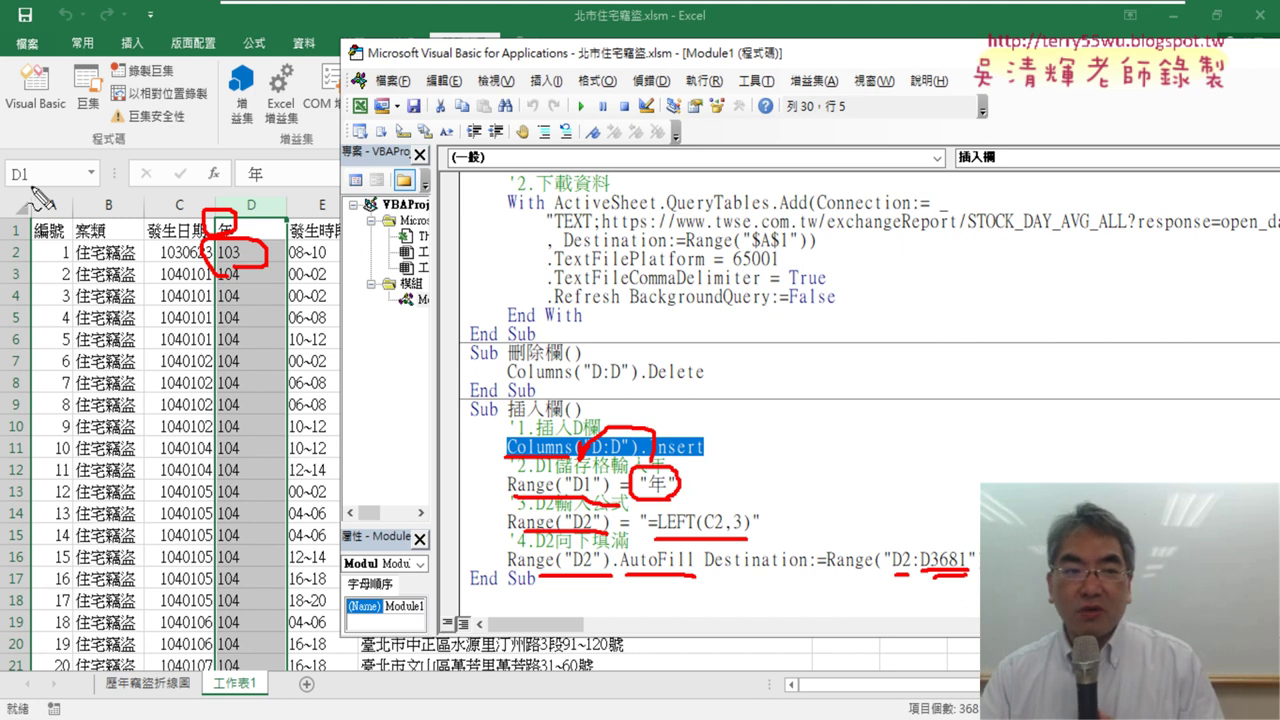
mouse_move(72, 222)
mouse_down()
mouse_move(57, 386)
mouse_move(68, 413)
mouse_move(94, 362)
mouse_up()
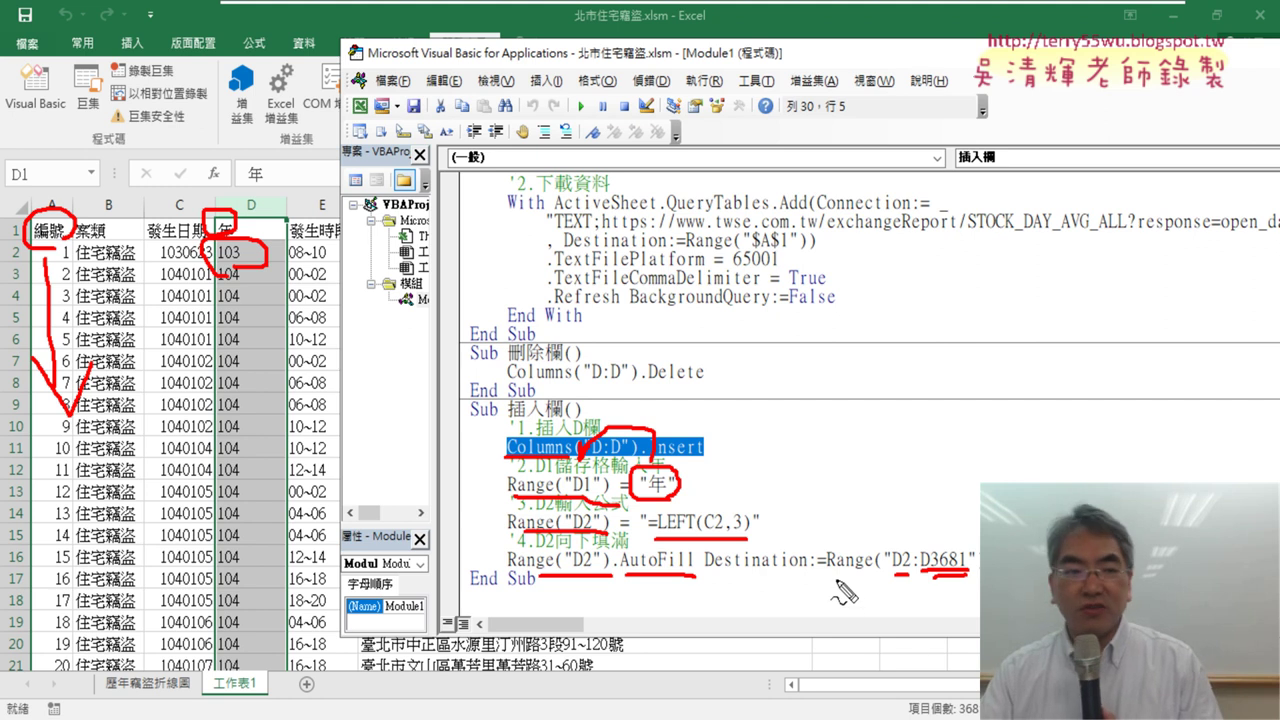
key(Escape)
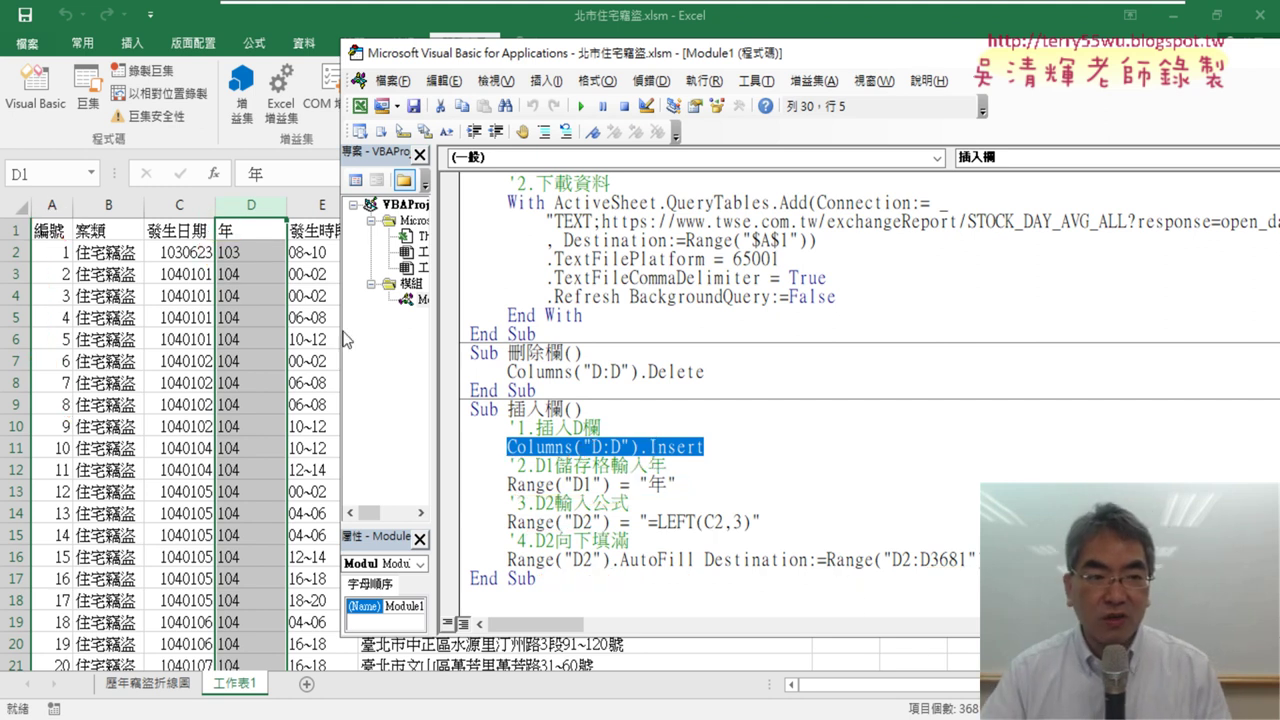
Jump from A1 to the last data row 3681, select it, then return to the 插入欄 code
click(53, 229)
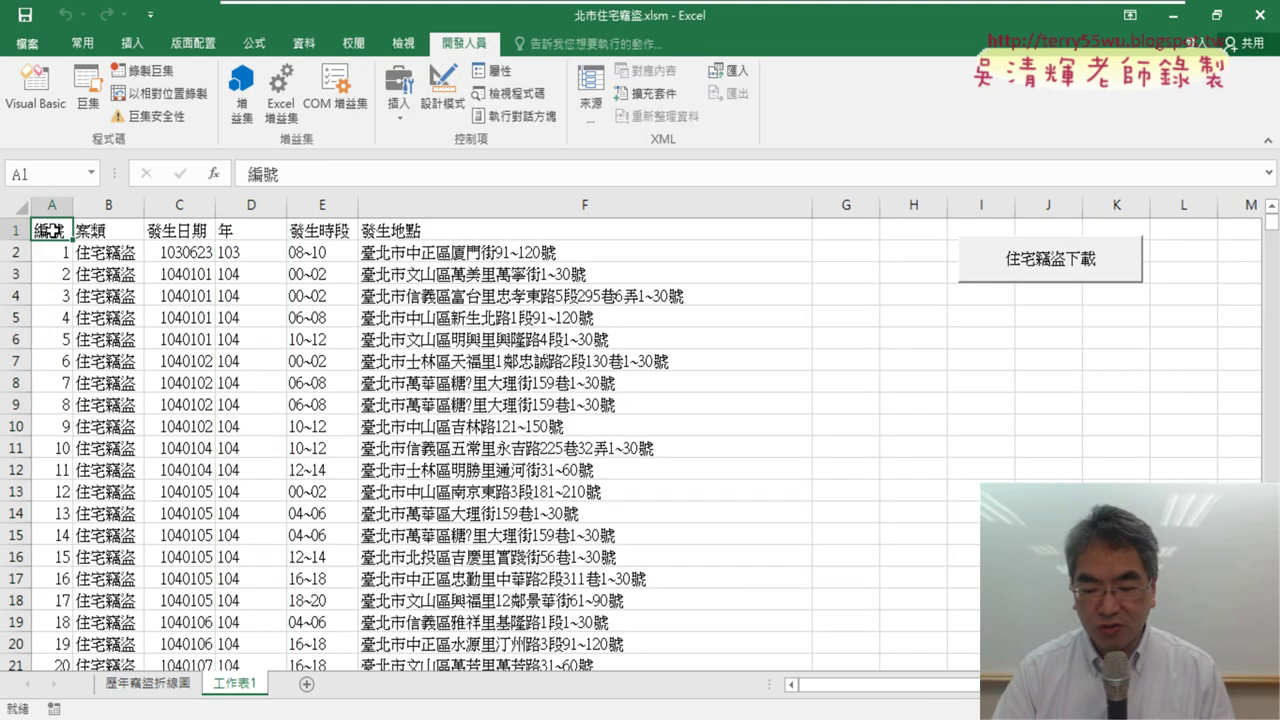
key(ctrl+Down)
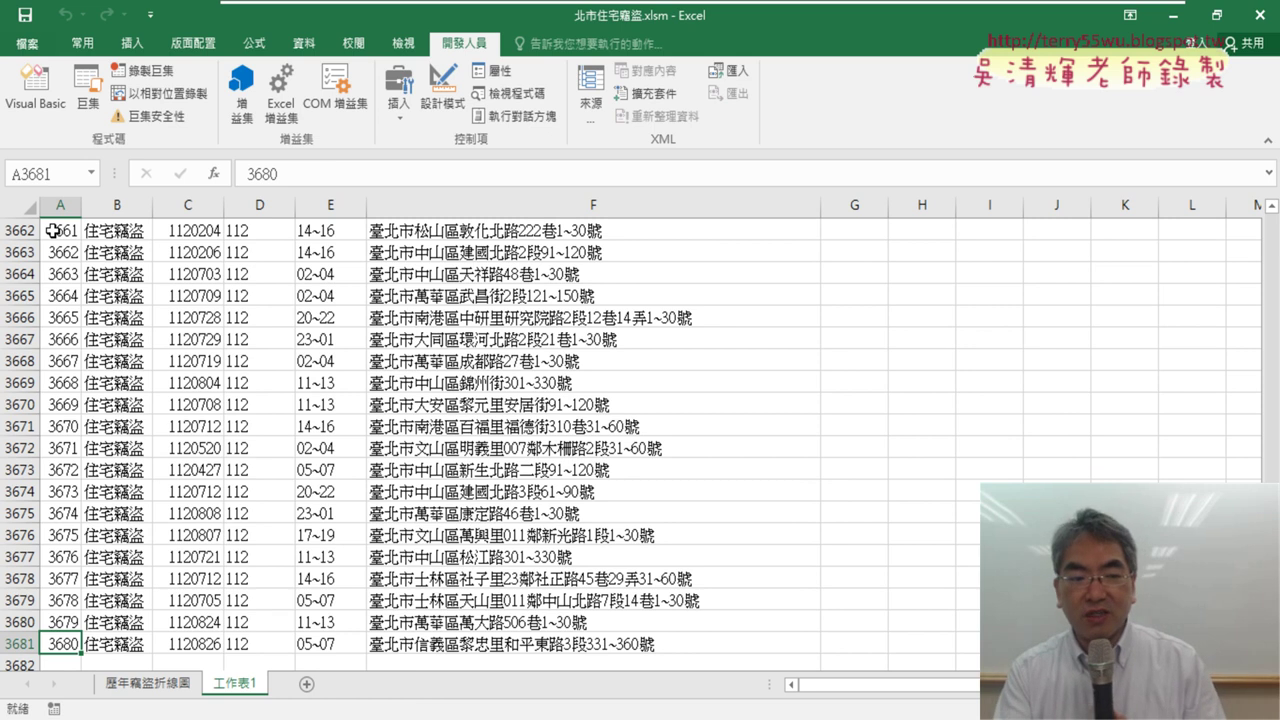
click(12, 643)
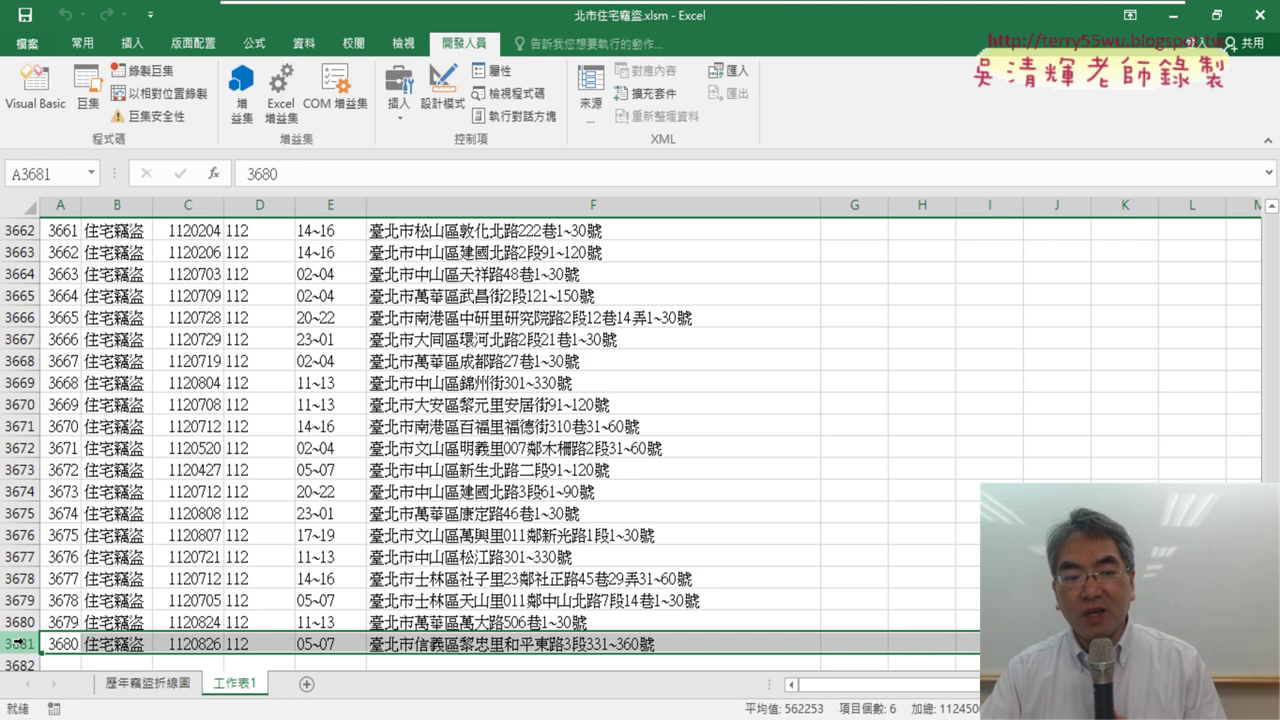
click(35, 88)
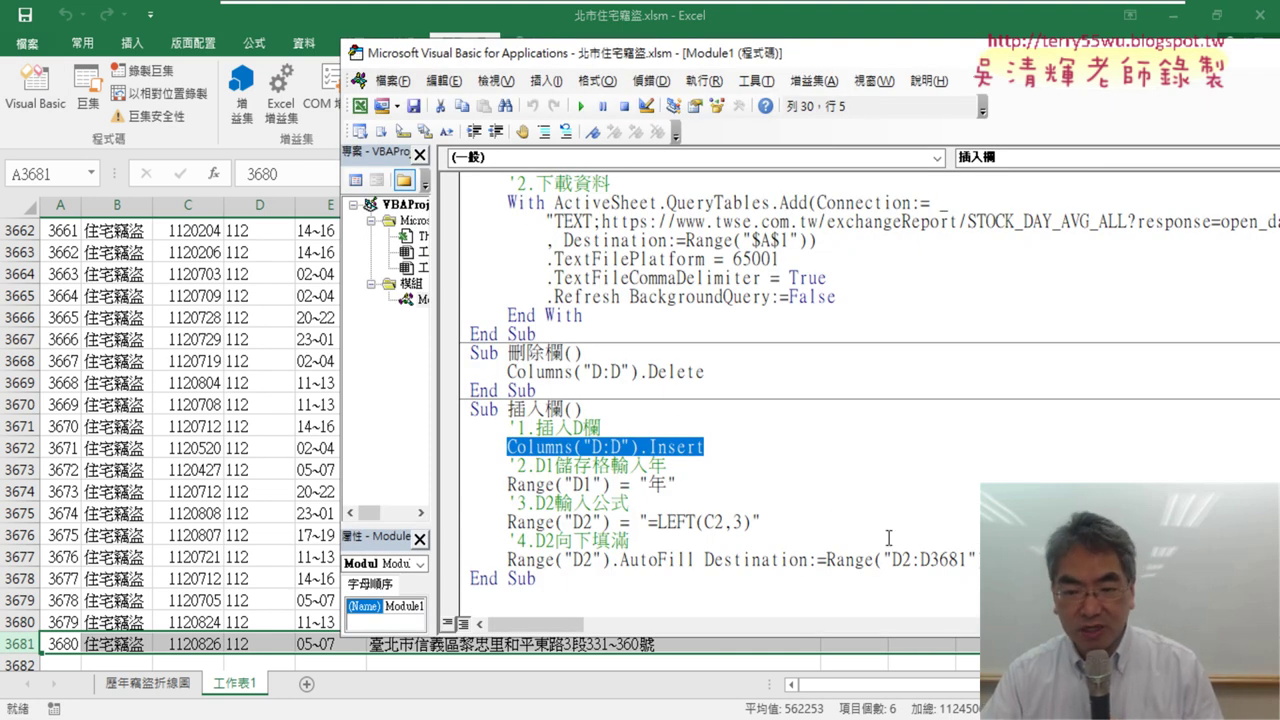
Below the fill-down comment, start a new line with Range("A1").End(xlDown)
click(648, 541)
key(Return)
text(r=)
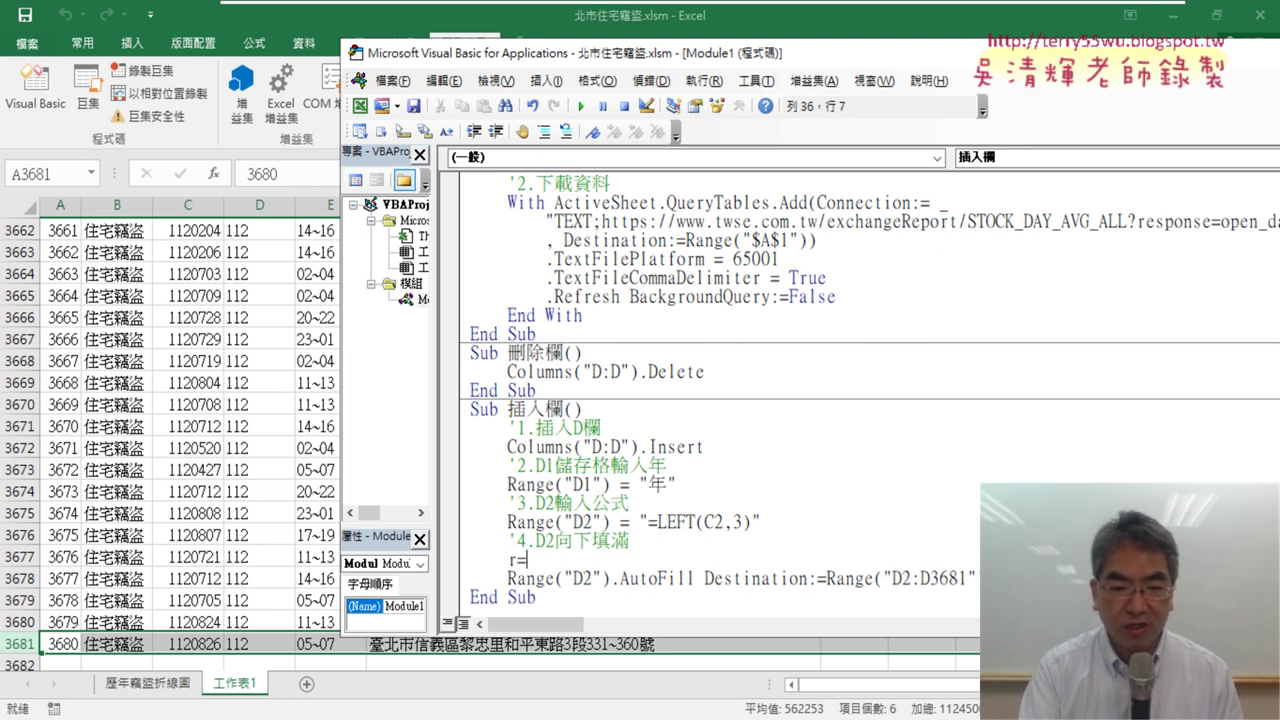
text(r)
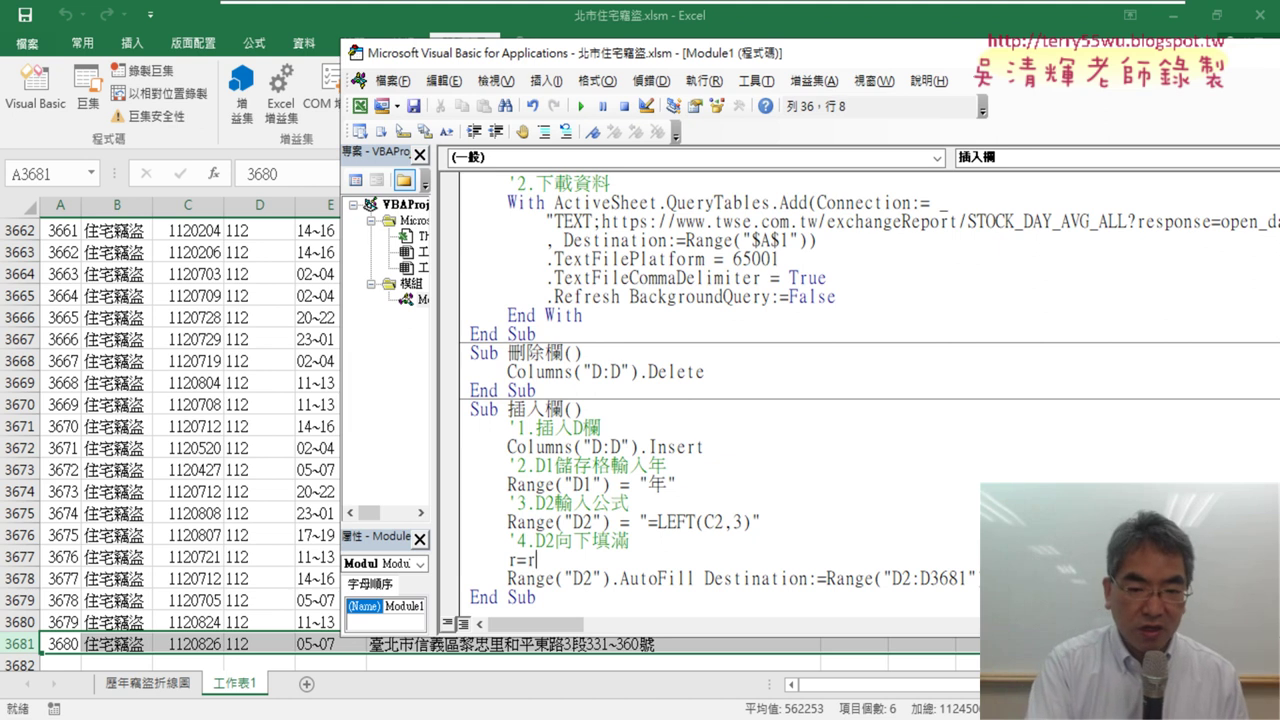
text(ange)
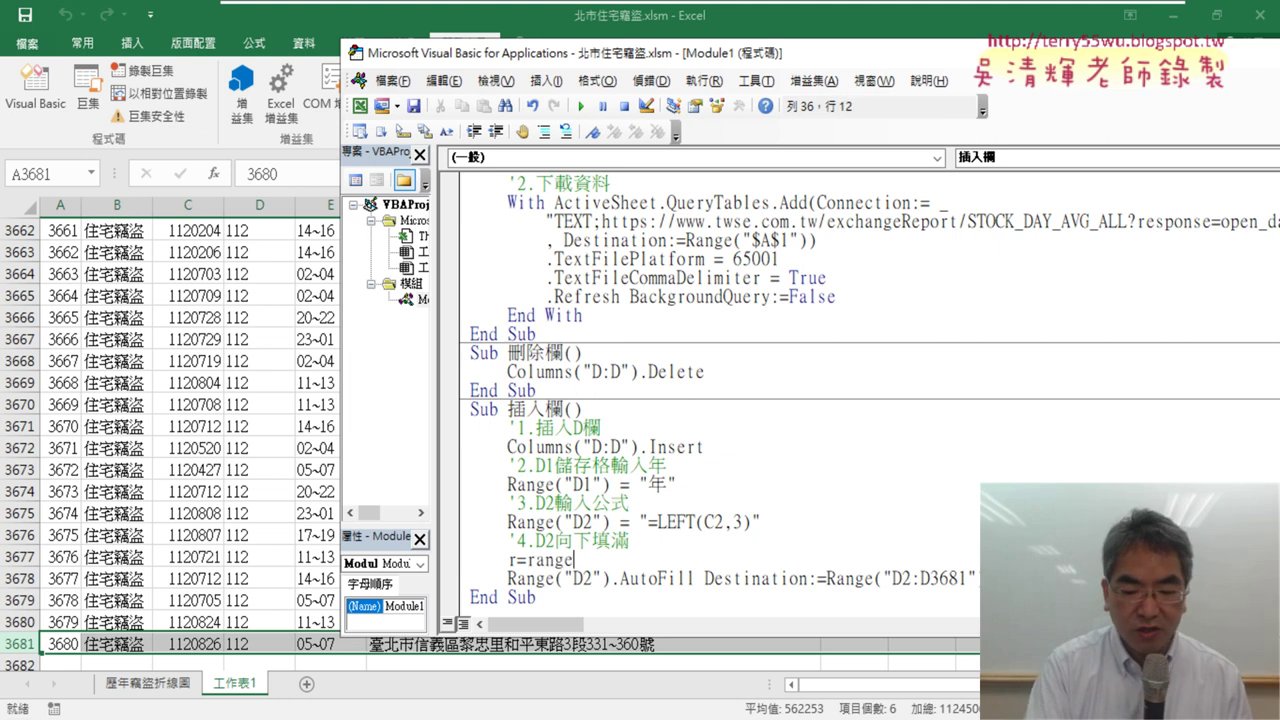
text((")
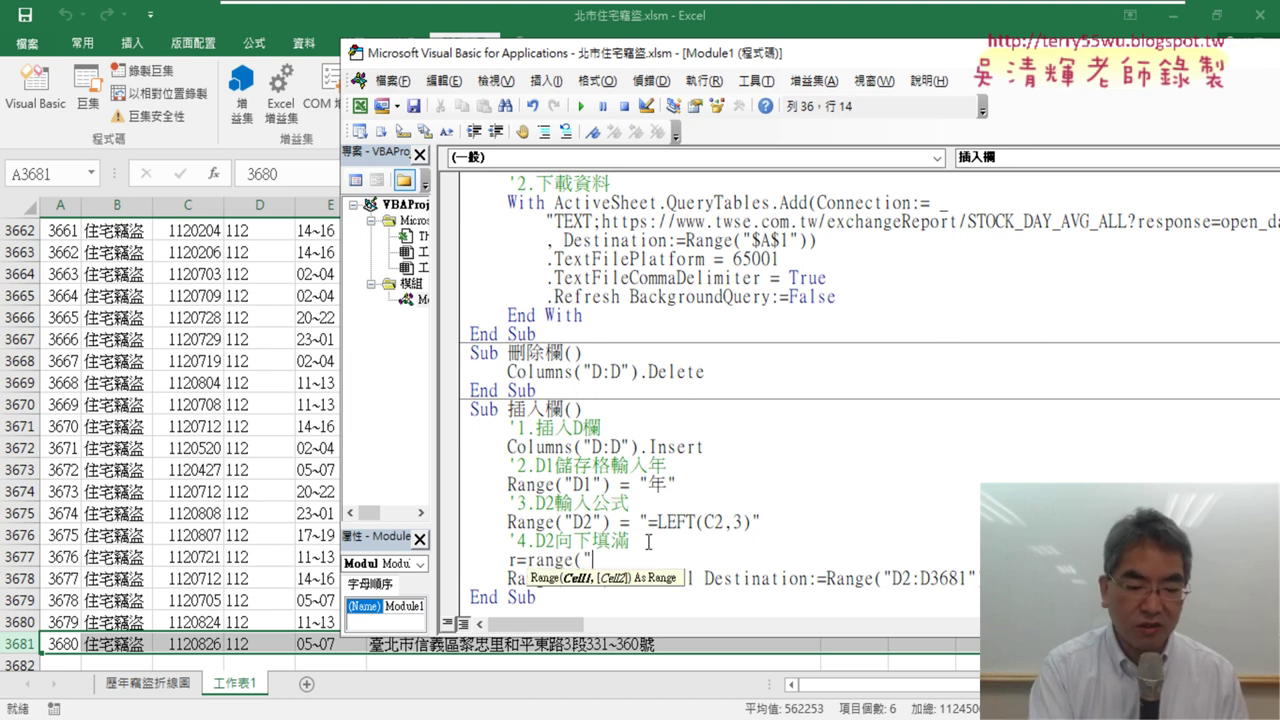
text(A1)
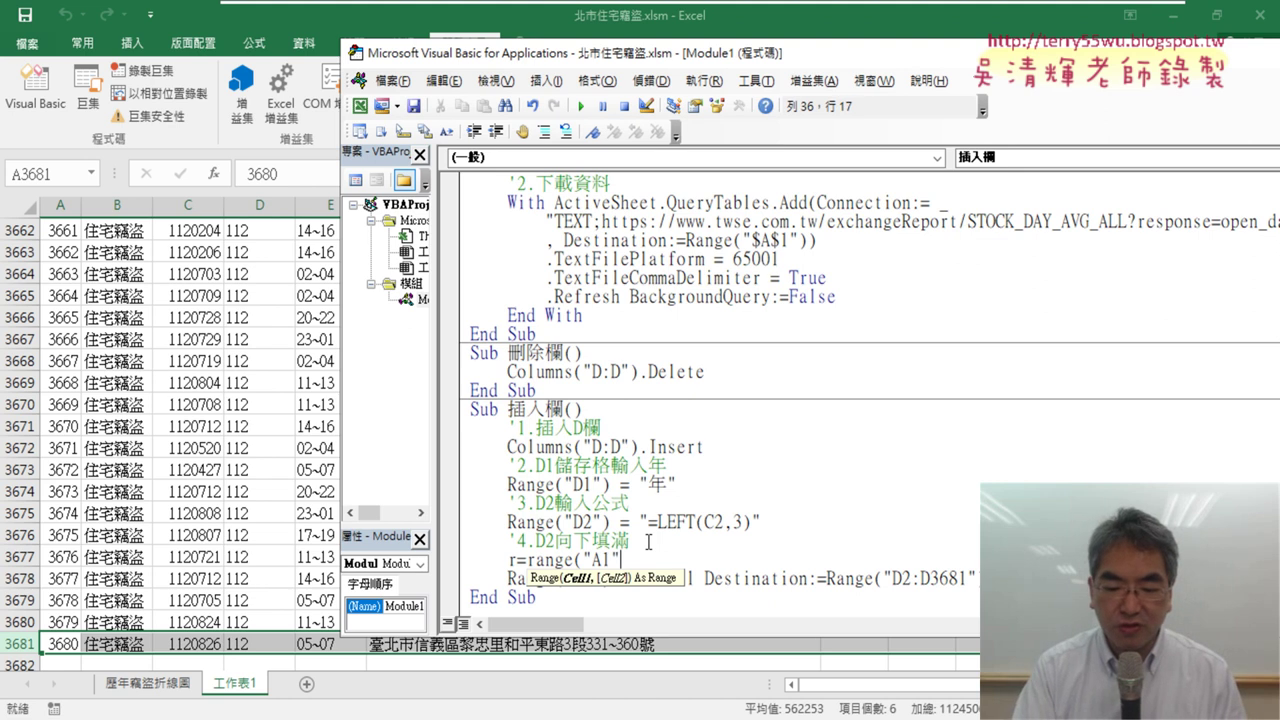
text())
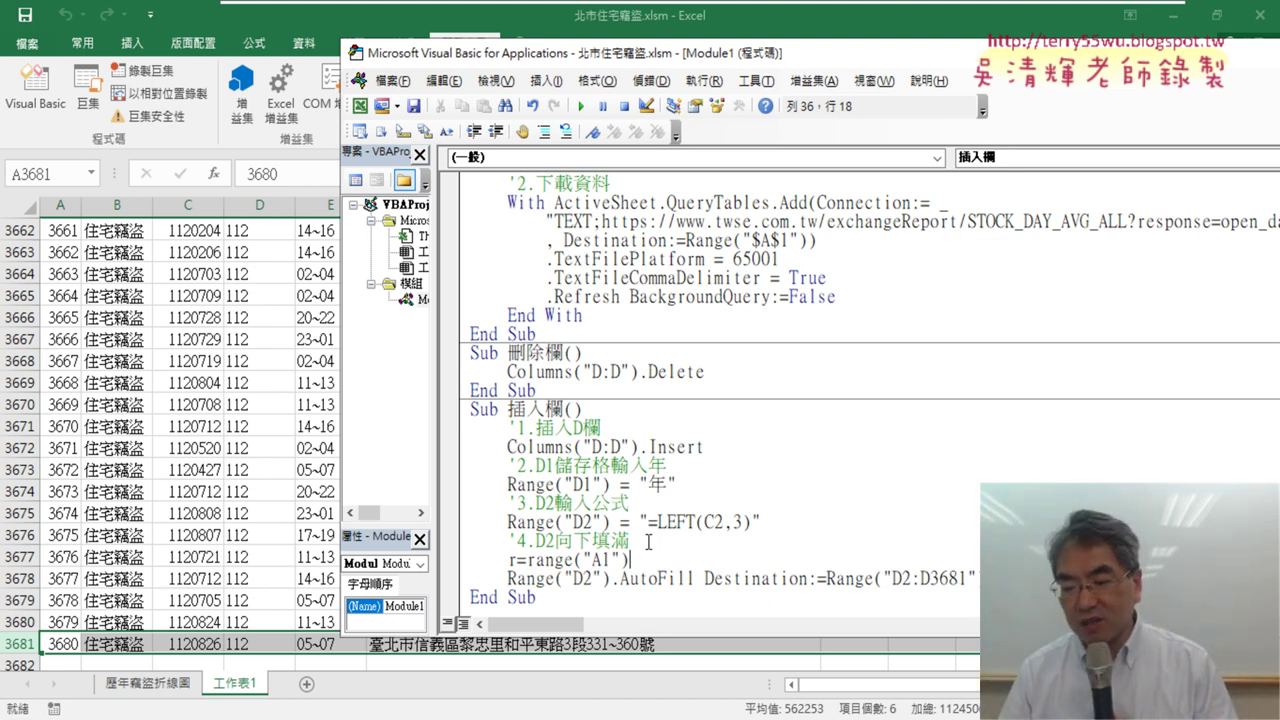
text(.)
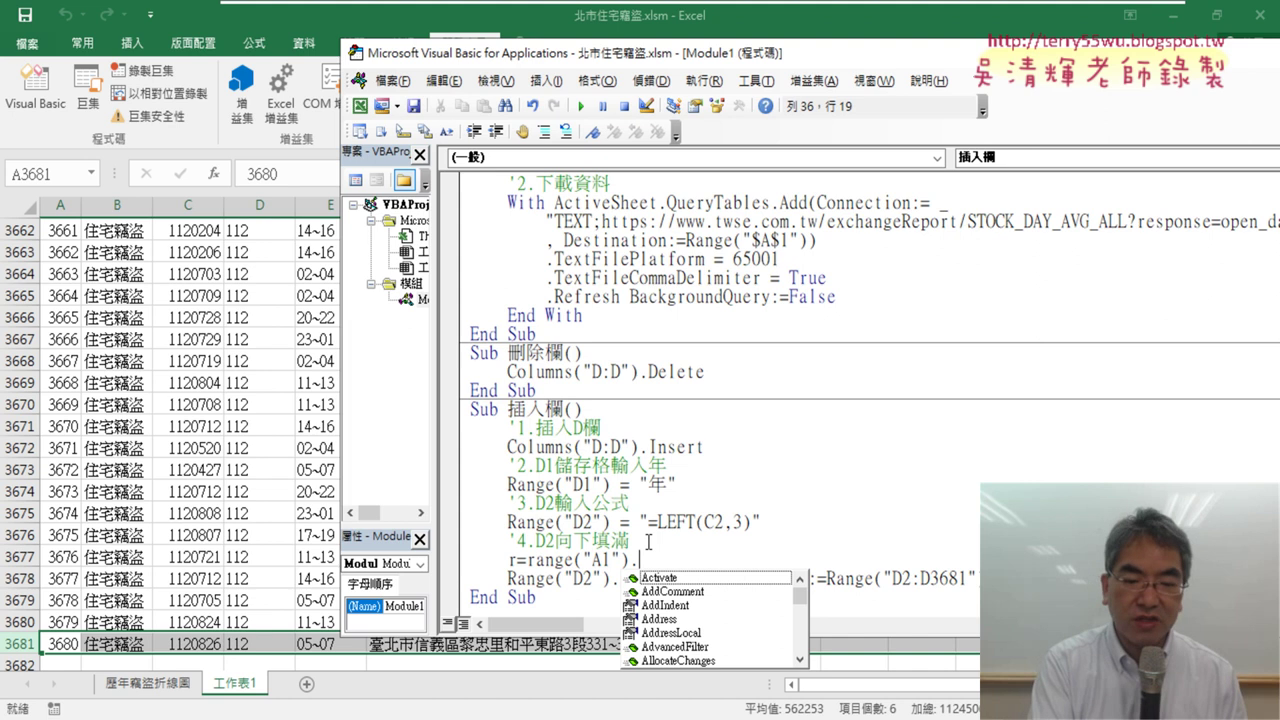
text(End)
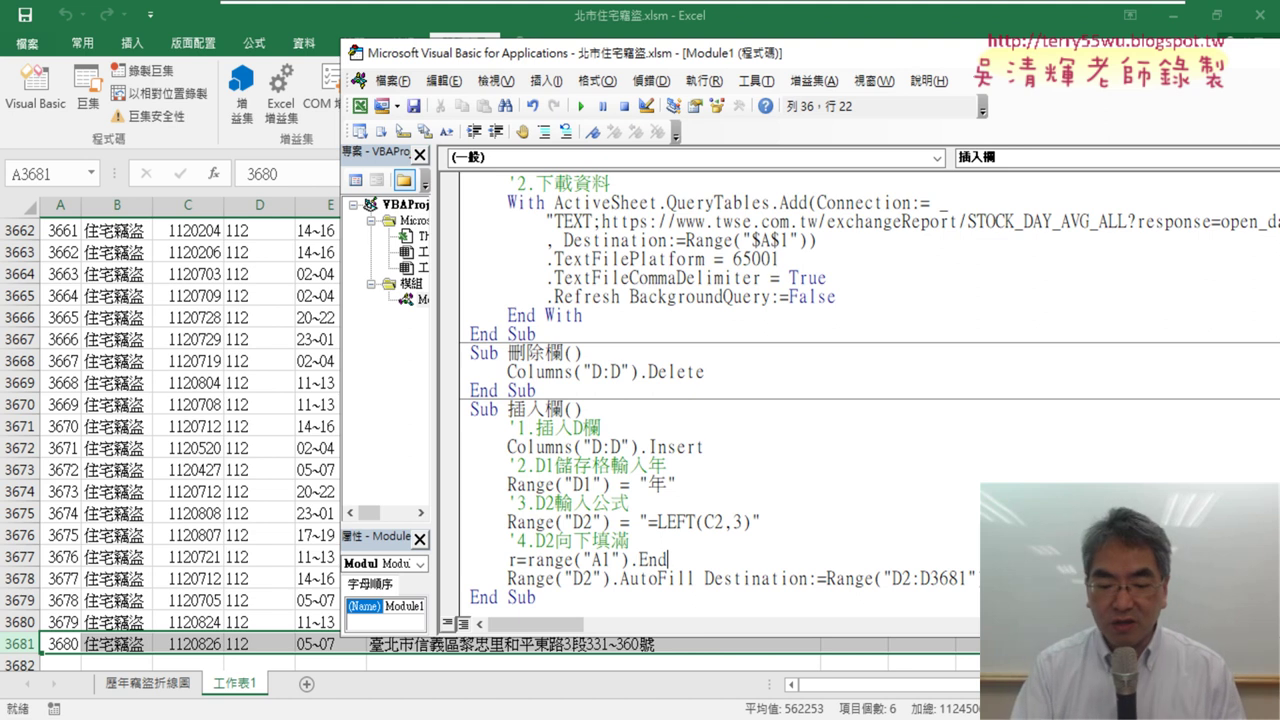
text( ()
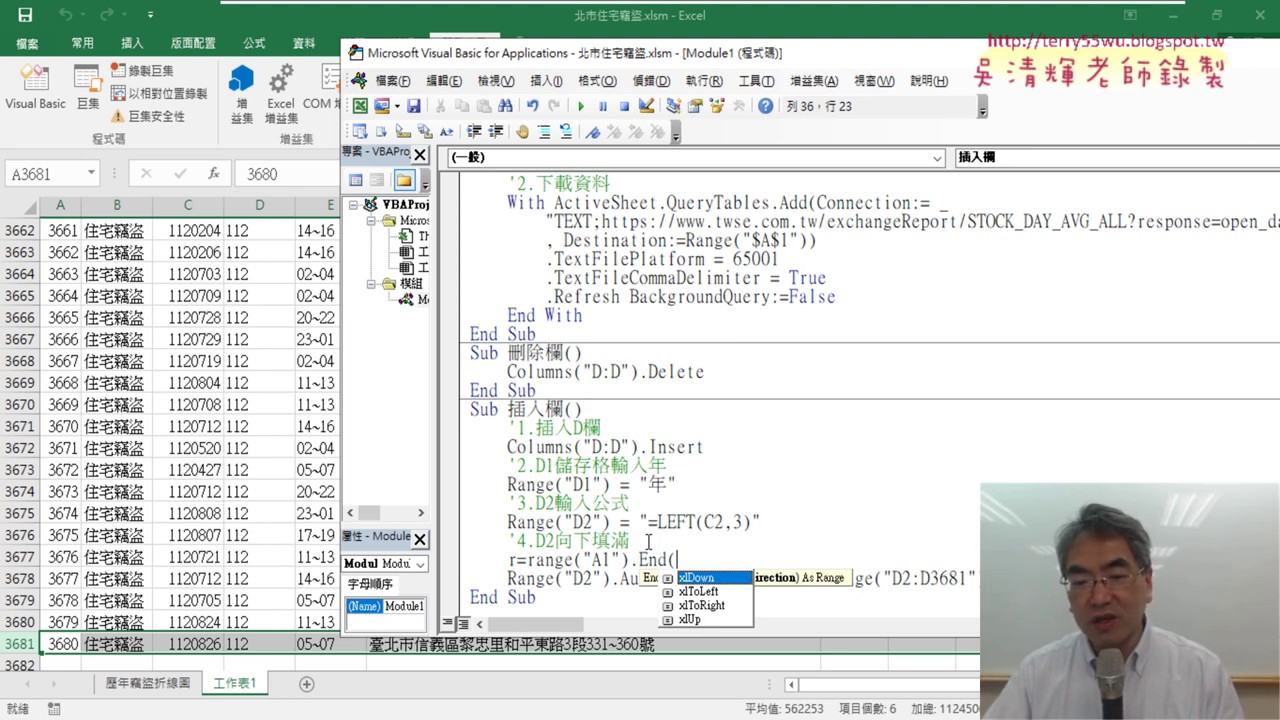
double_click(707, 578)
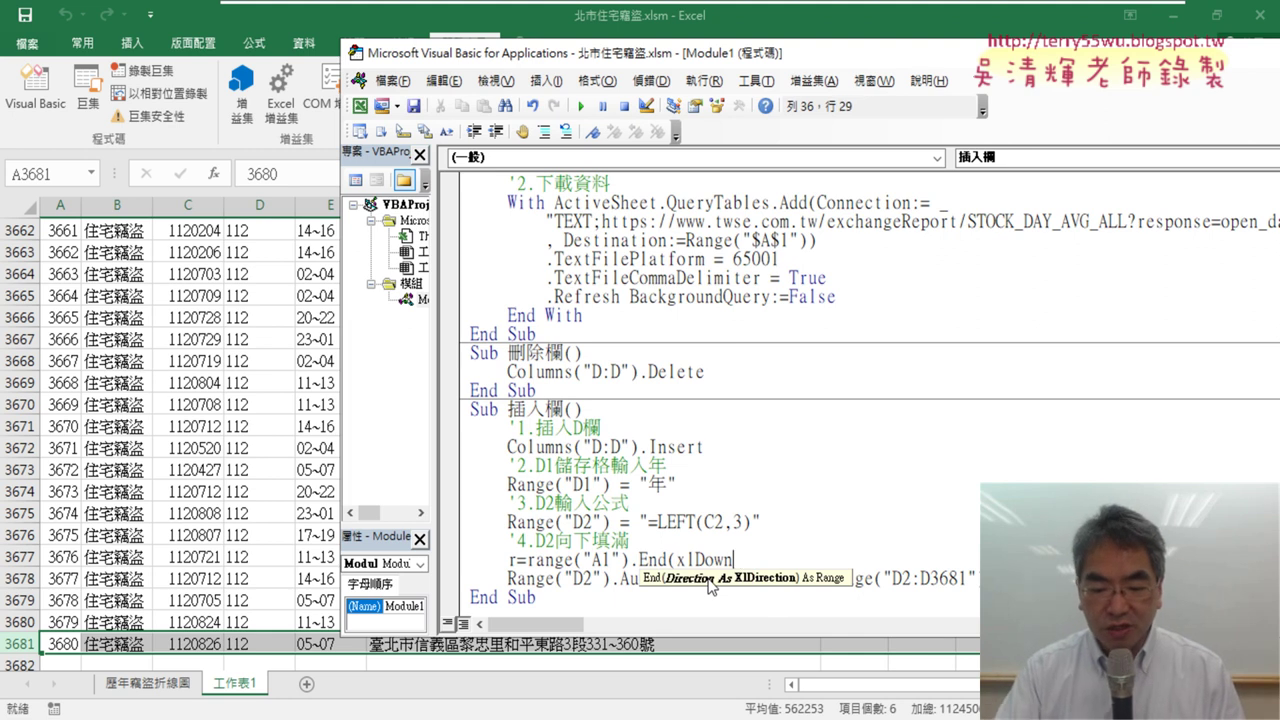
text())
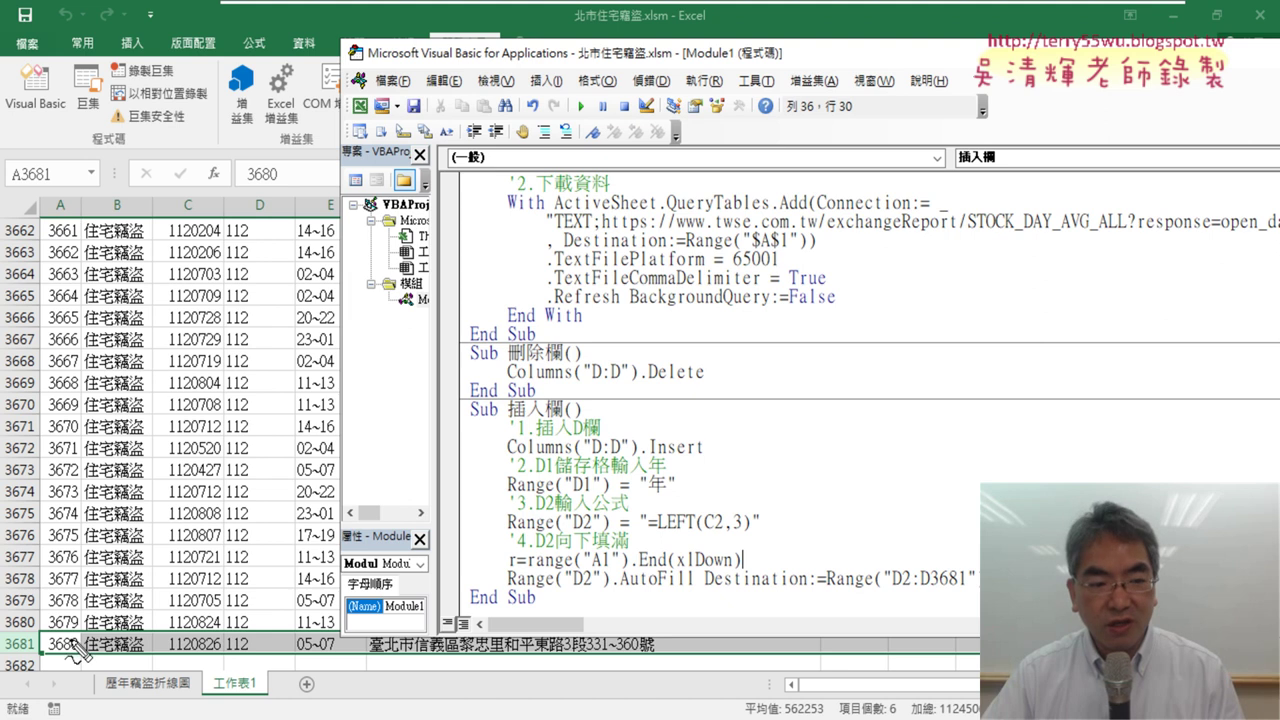
Mark row 3681 as the last data row, then complete r = Range("A1").End(xlDown).Row
mouse_move(80, 640)
mouse_down()
mouse_move(86, 652)
mouse_move(60, 655)
mouse_up()
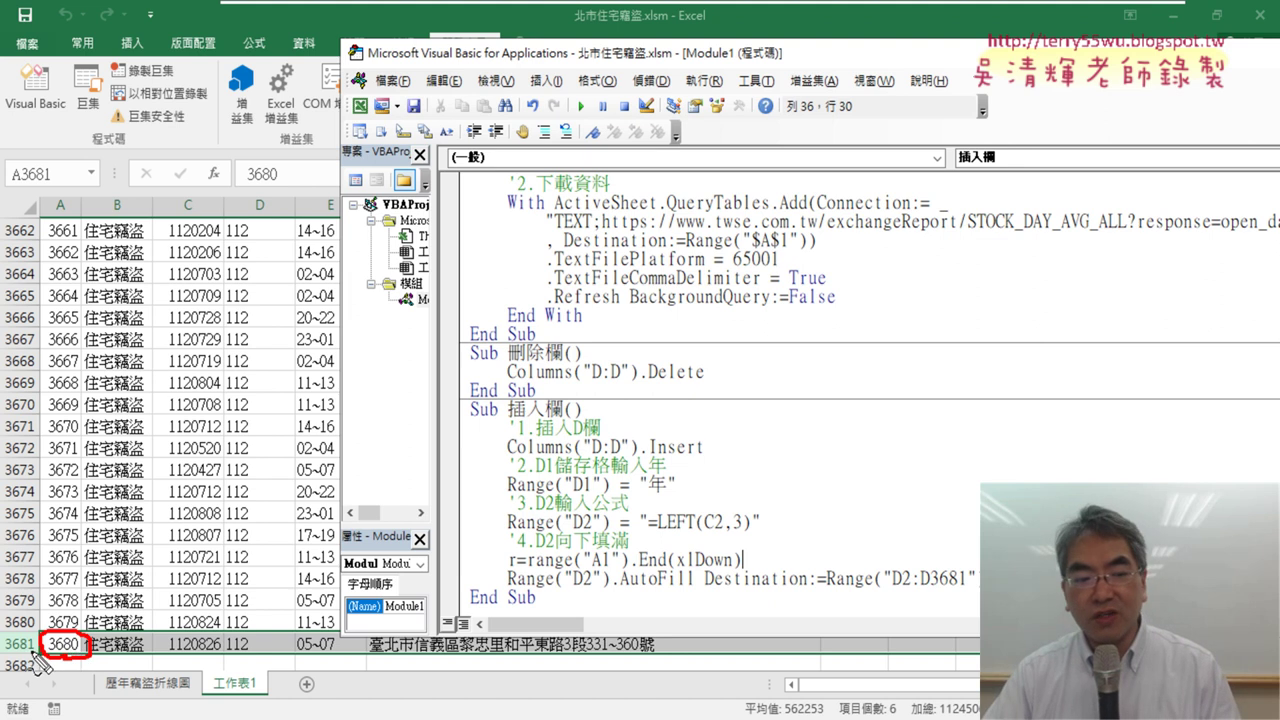
drag(32, 652, 8, 653)
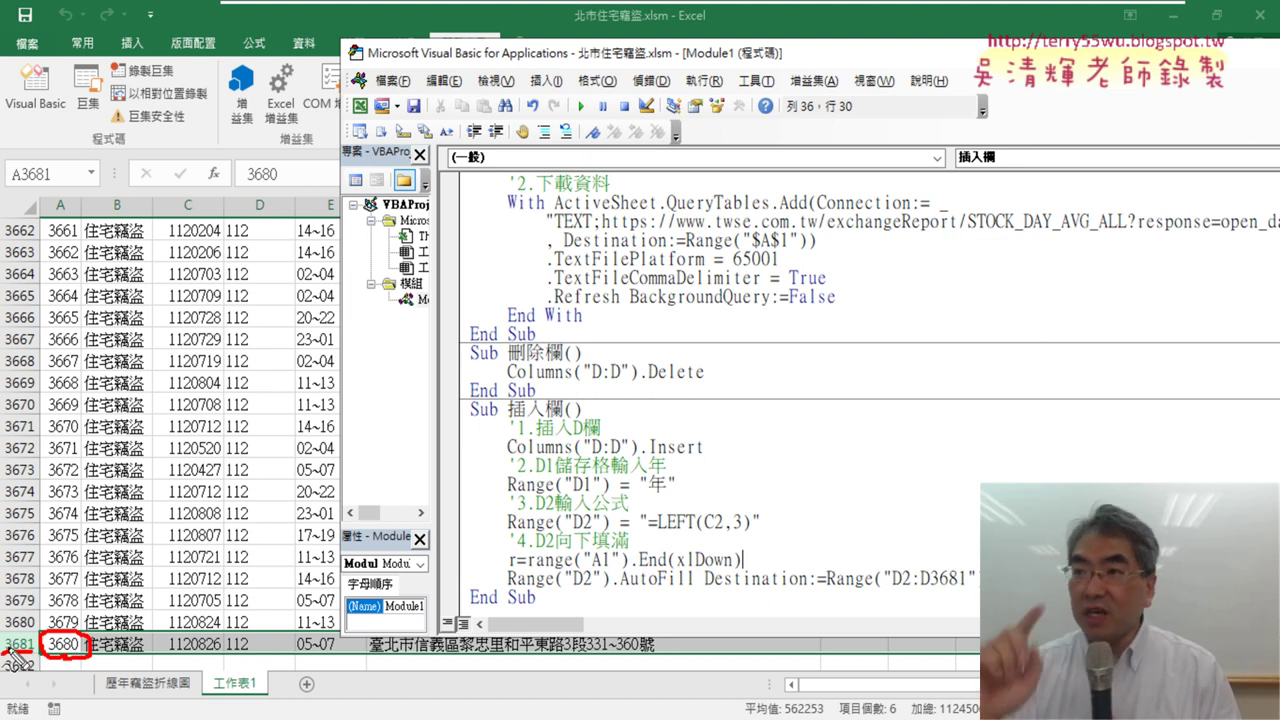
key(Escape)
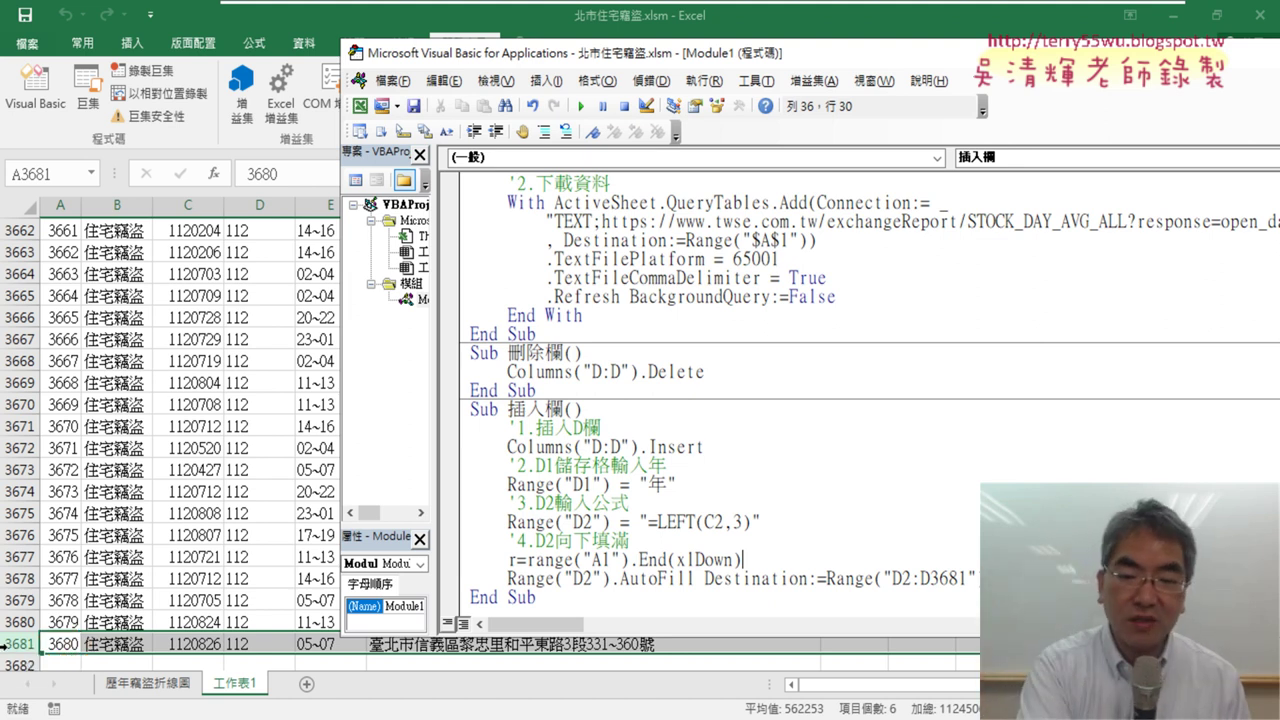
text(.)
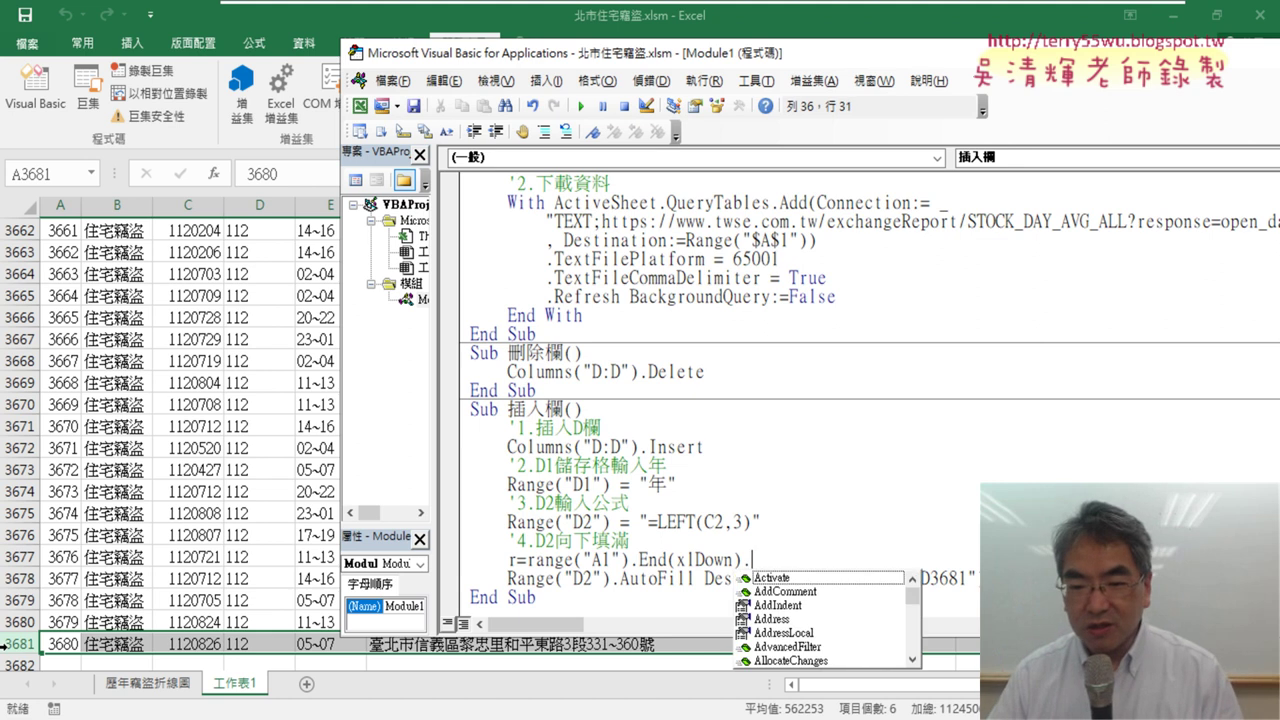
text(row)
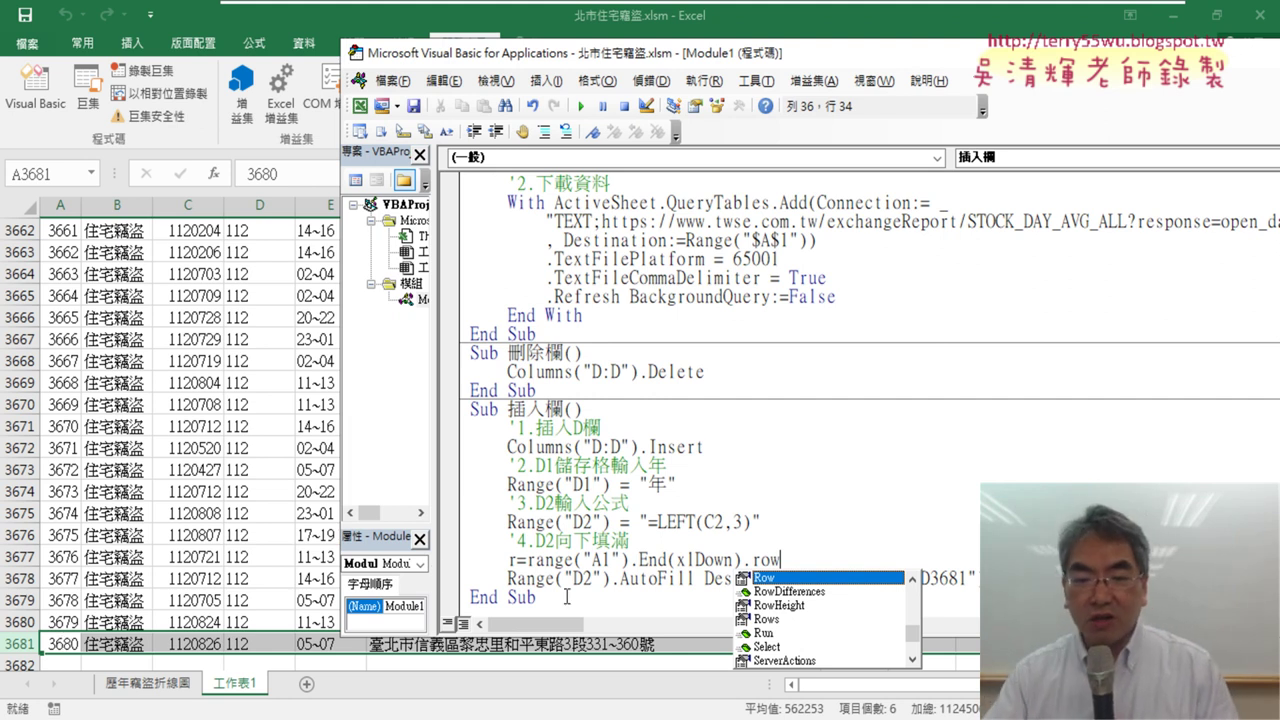
click(834, 516)
drag(808, 559, 564, 559)
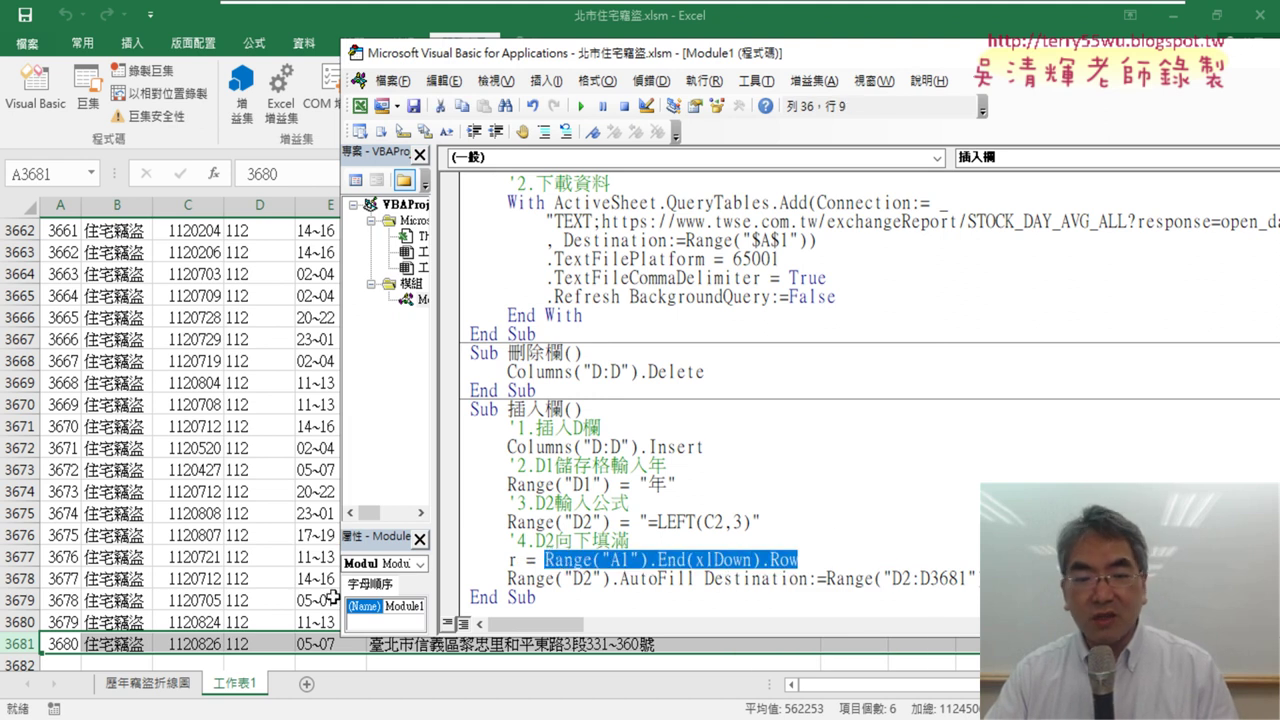
drag(521, 561, 509, 560)
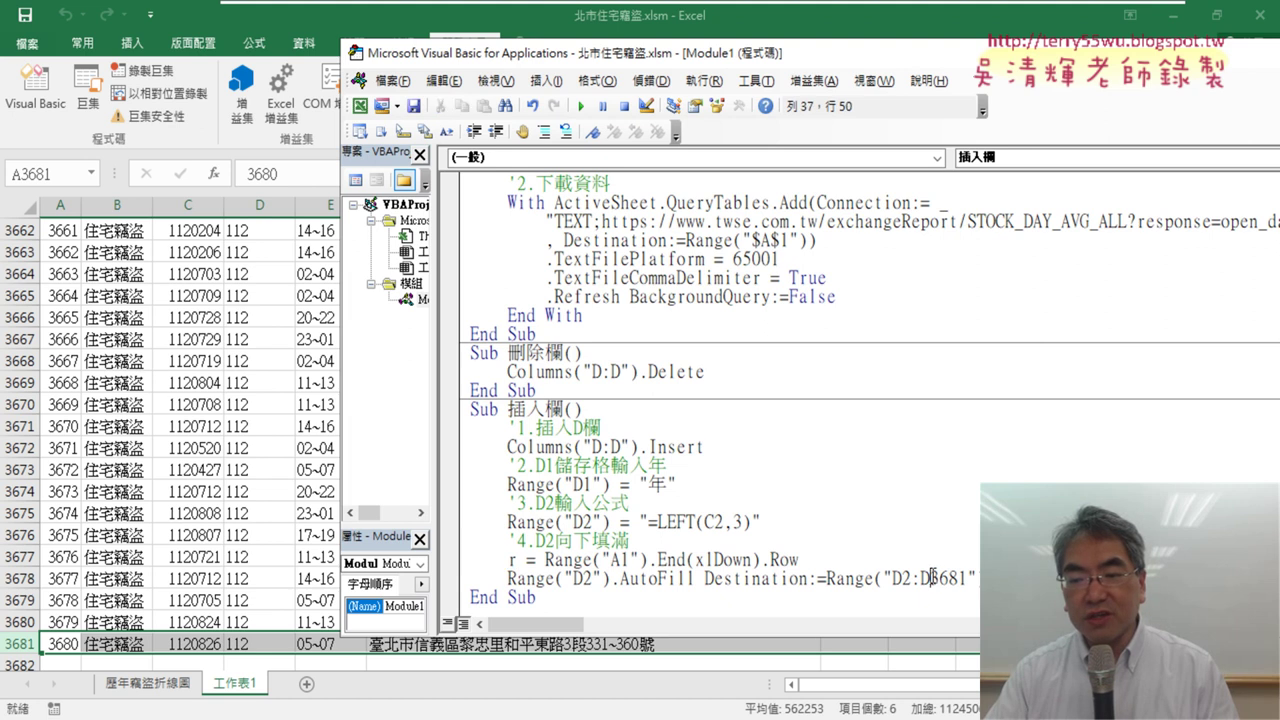
Replace the fixed 3681 so the AutoFill range reads Range("D2:D" & r)
drag(929, 578, 966, 578)
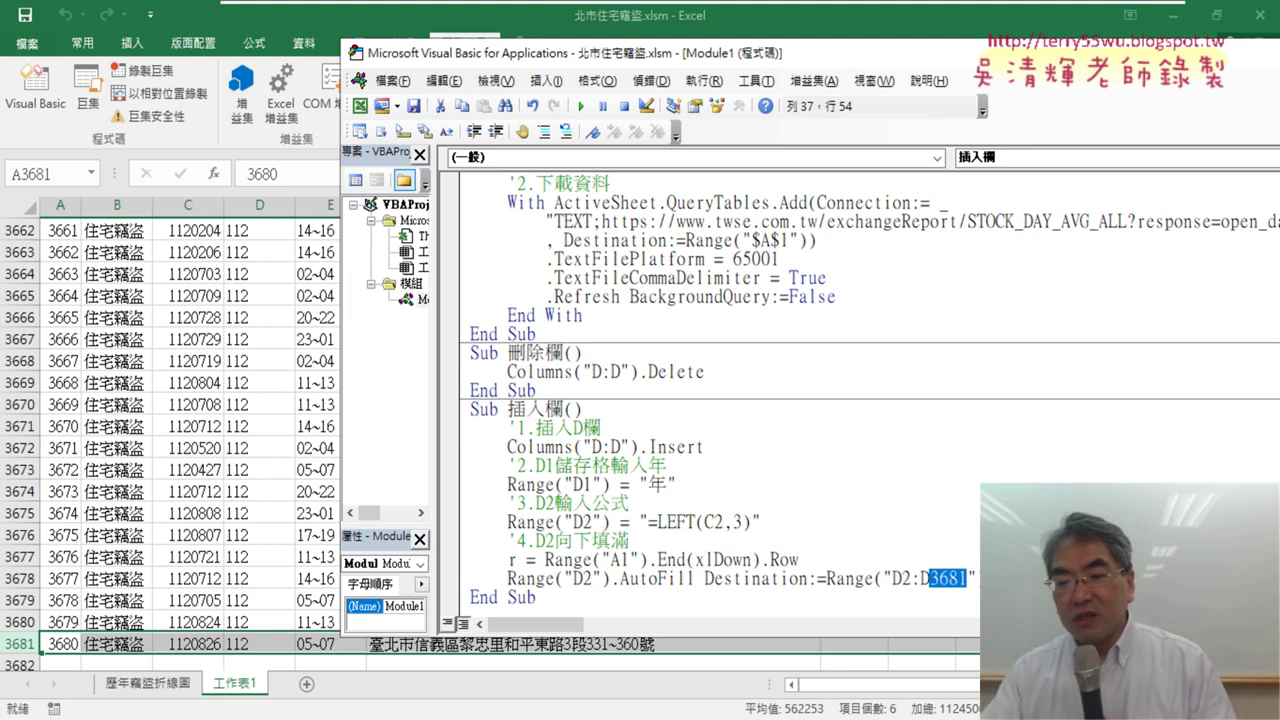
drag(966, 579, 978, 579)
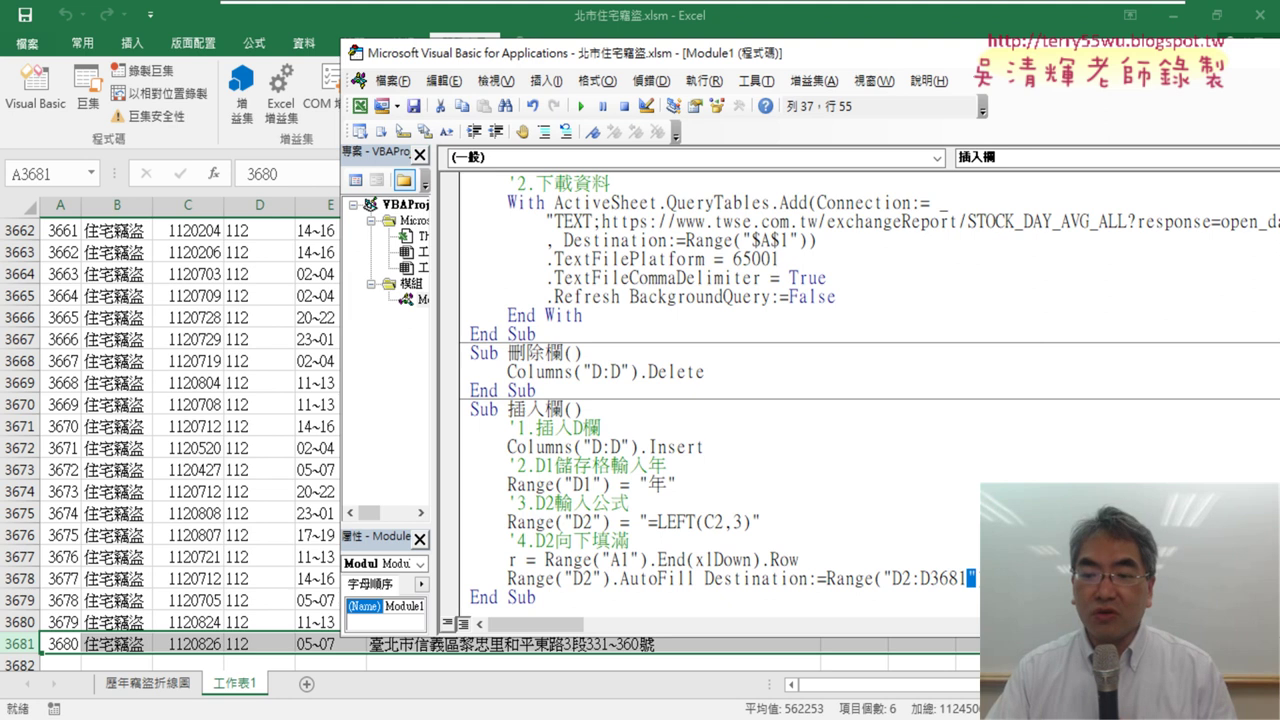
drag(930, 578, 958, 578)
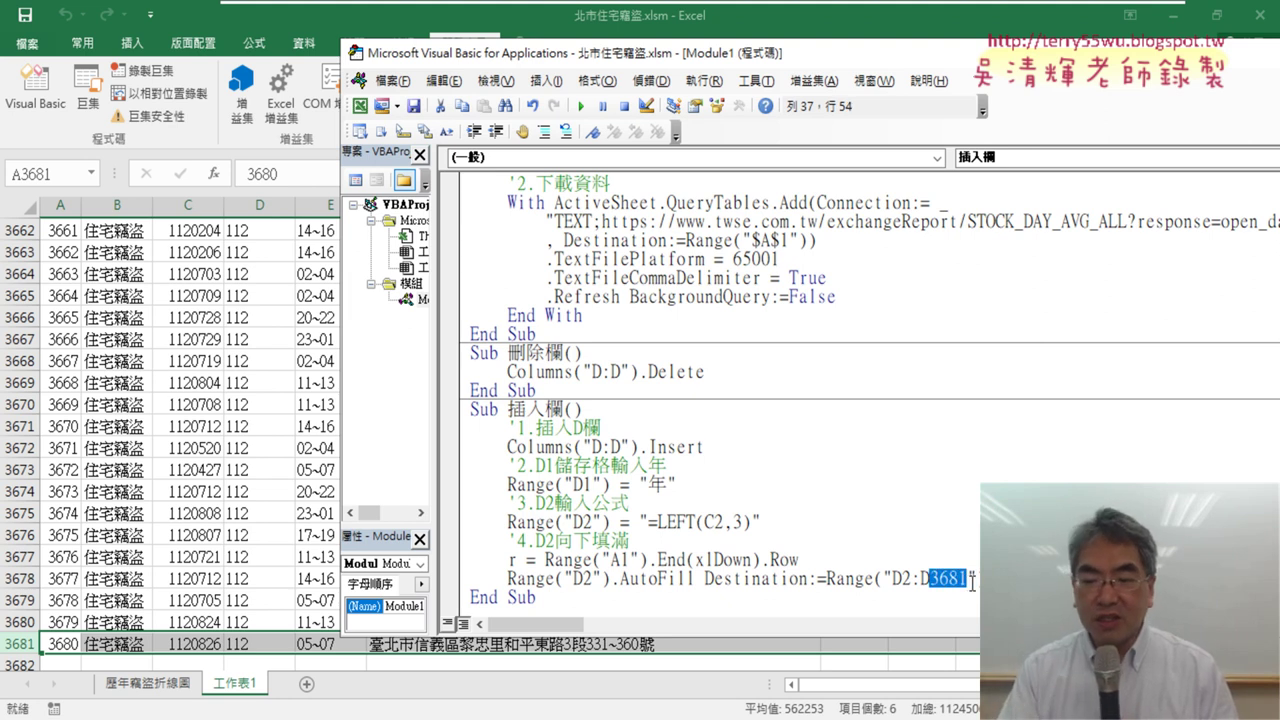
key(Delete)
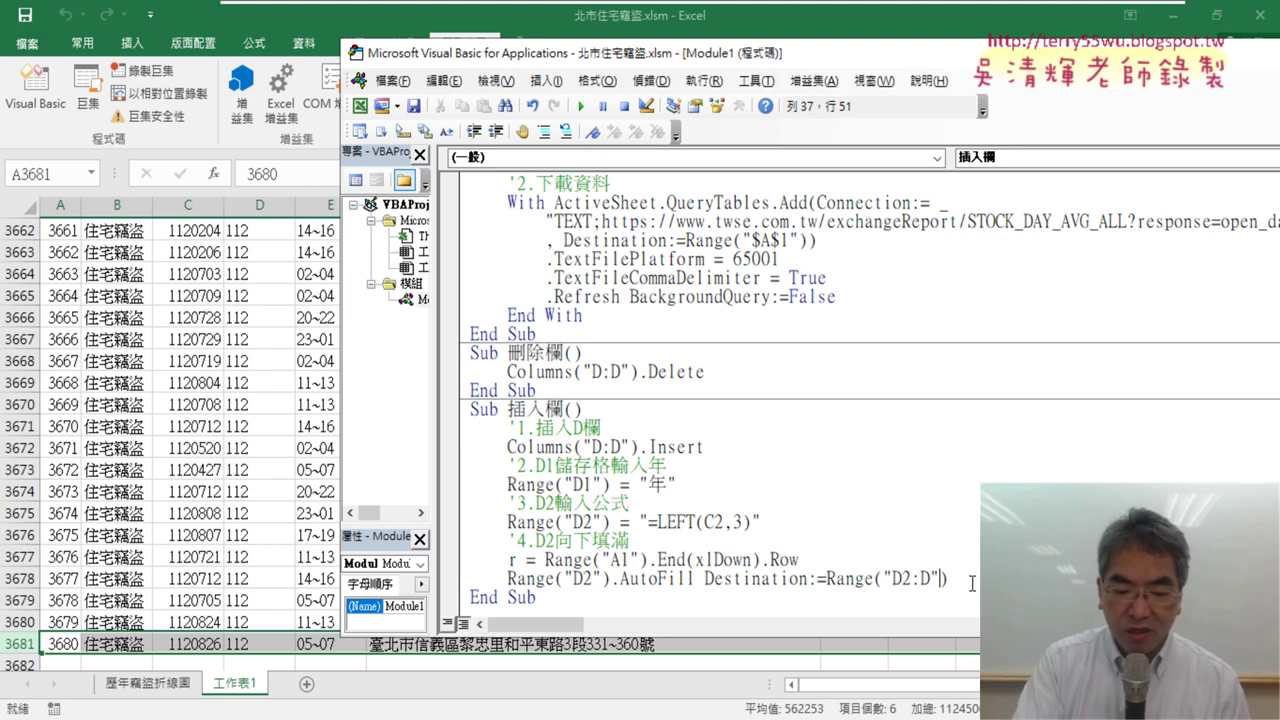
text(&r)
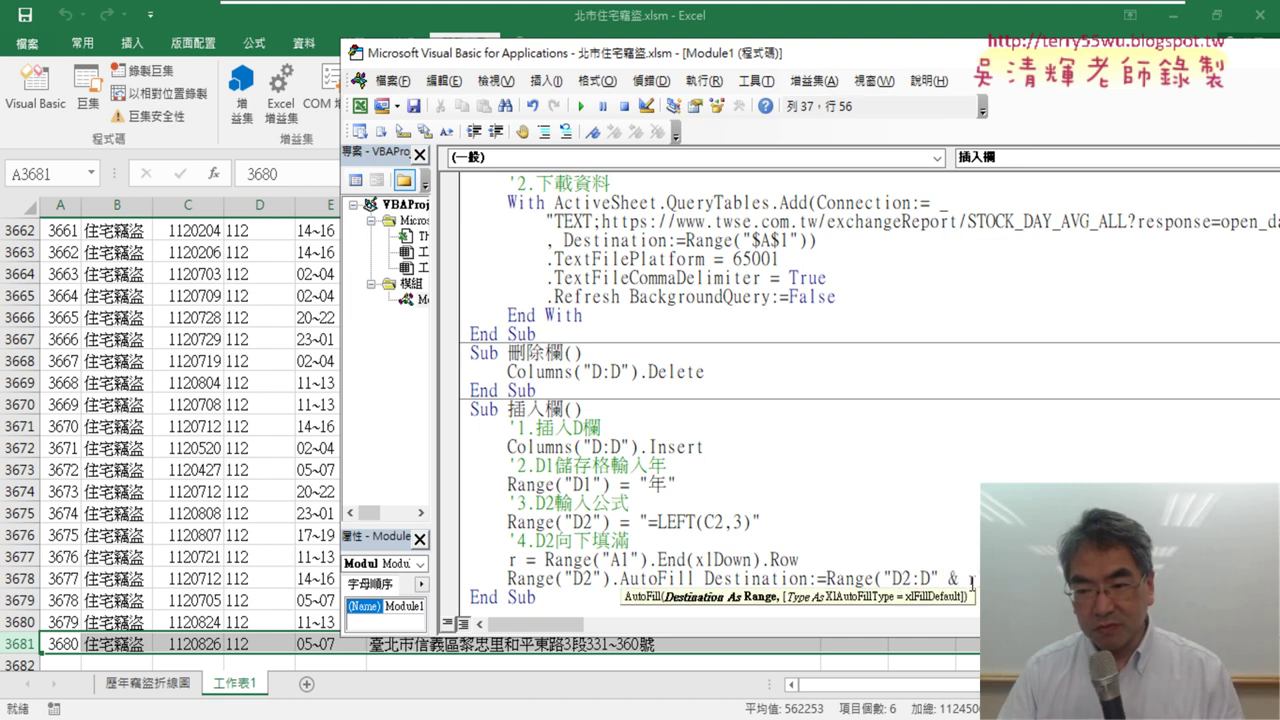
key(Down)
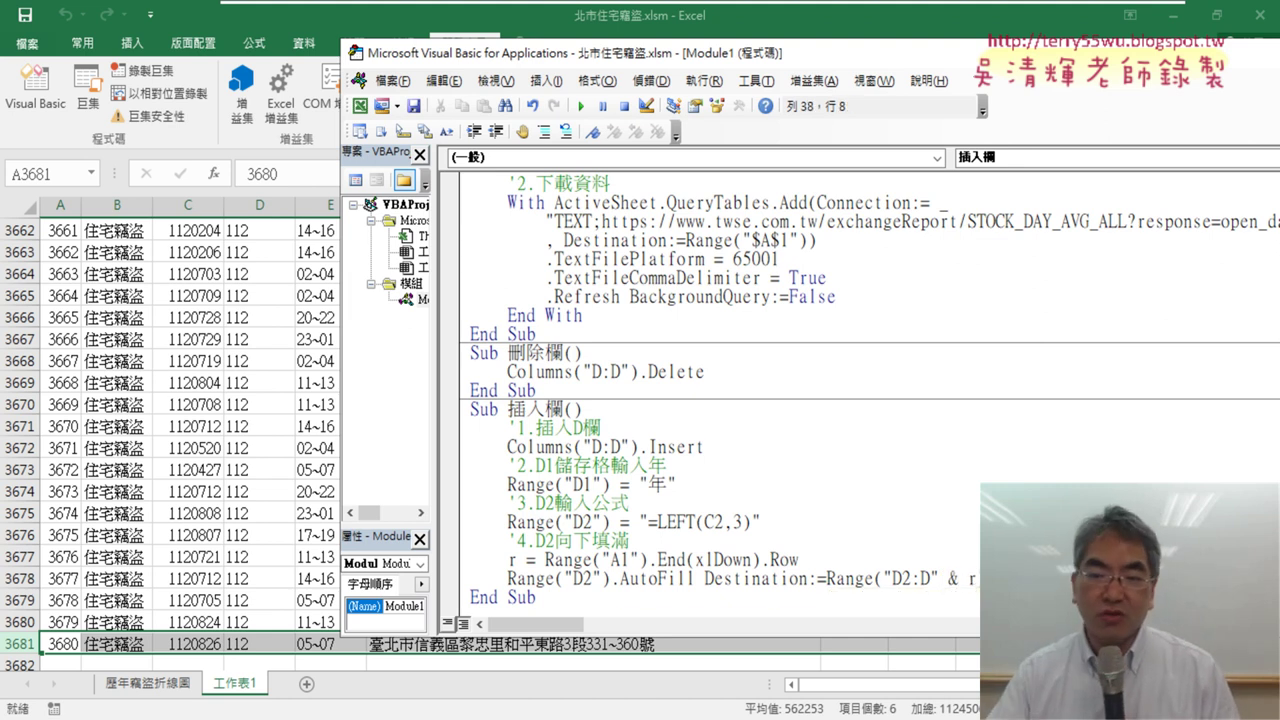
Highlight the last-row expression on the r line, then return to the burglary records sheet
drag(798, 561, 554, 561)
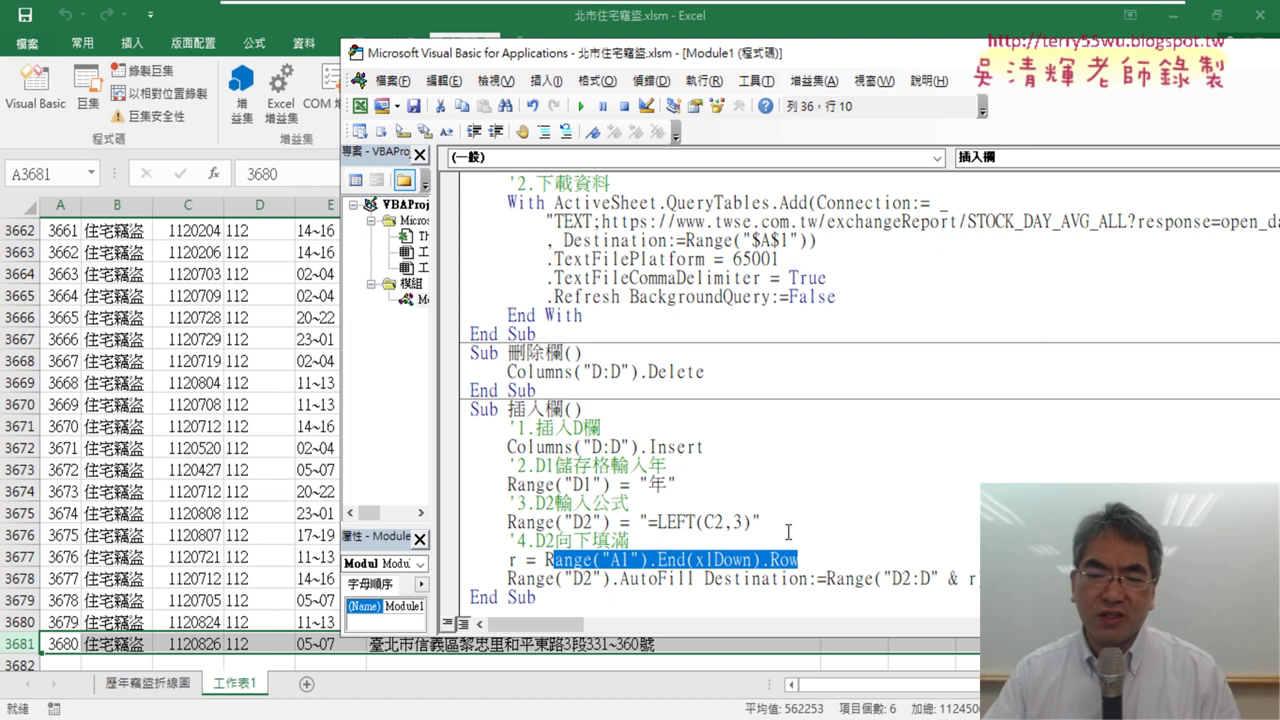
drag(797, 560, 543, 562)
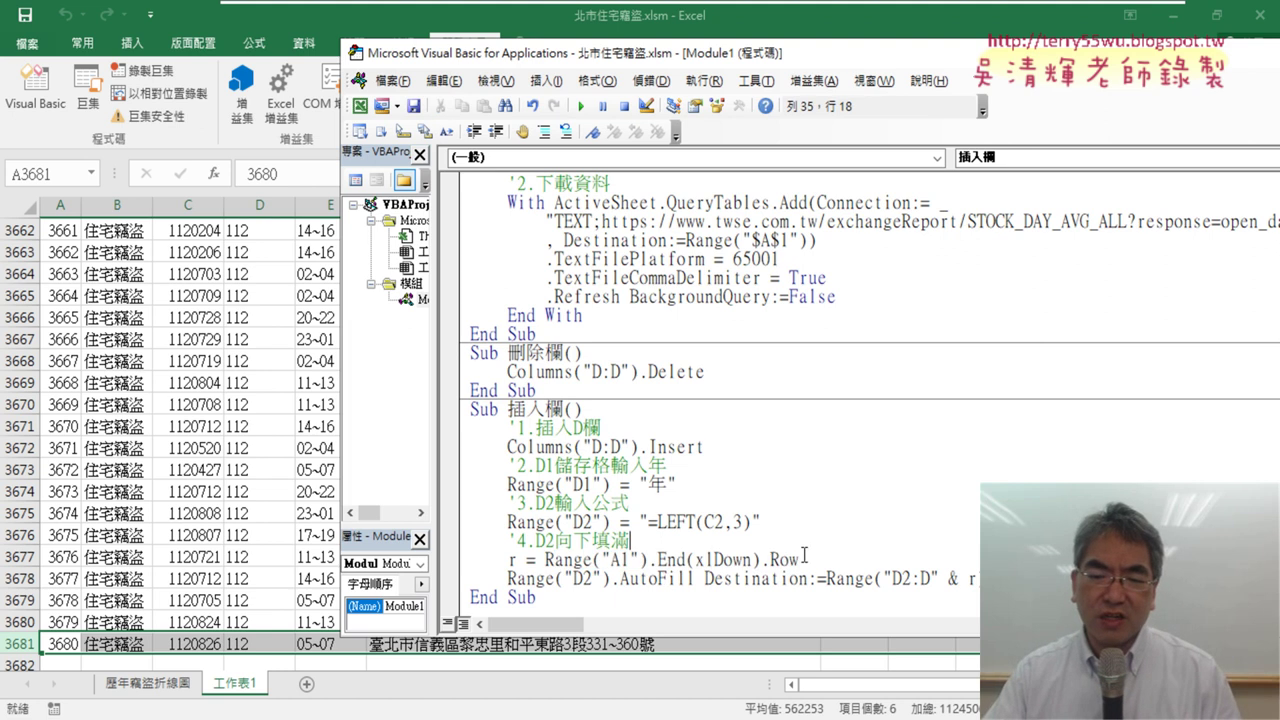
click(648, 561)
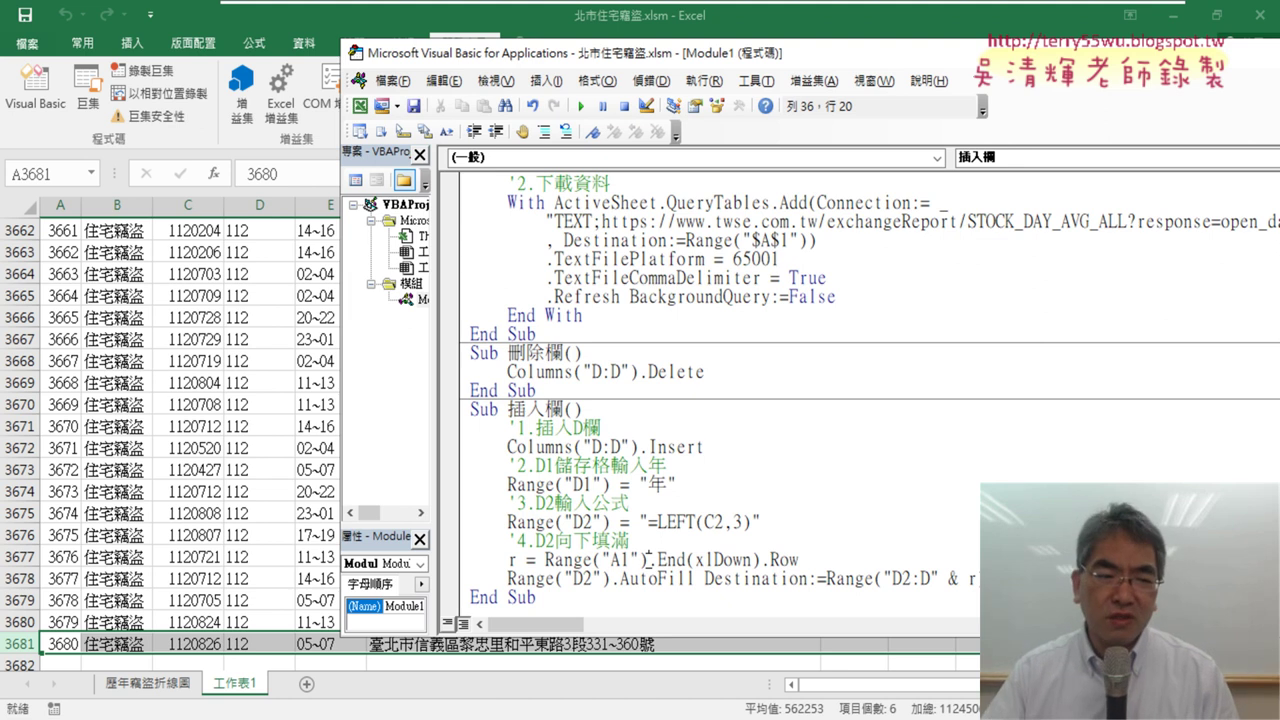
click(67, 234)
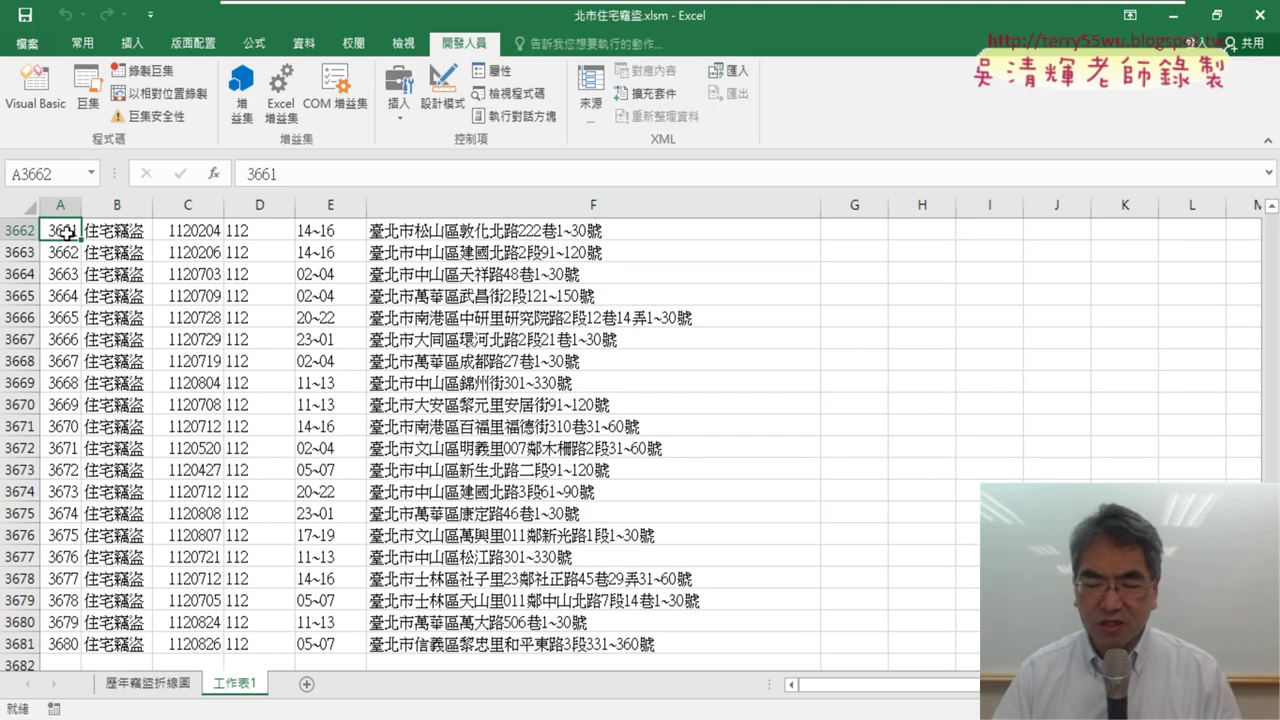
Jump to column A's last filled cell at row 3681, then back up to A1
key(ctrl+Down)
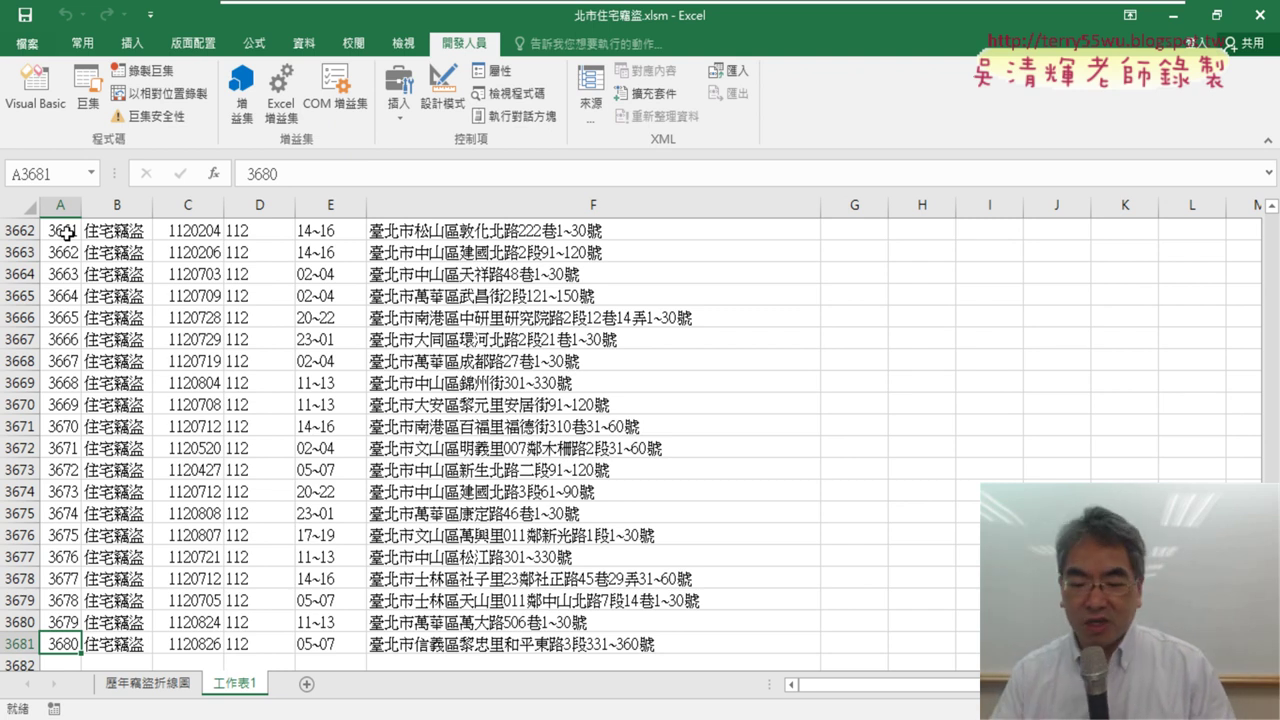
key(ctrl+Up)
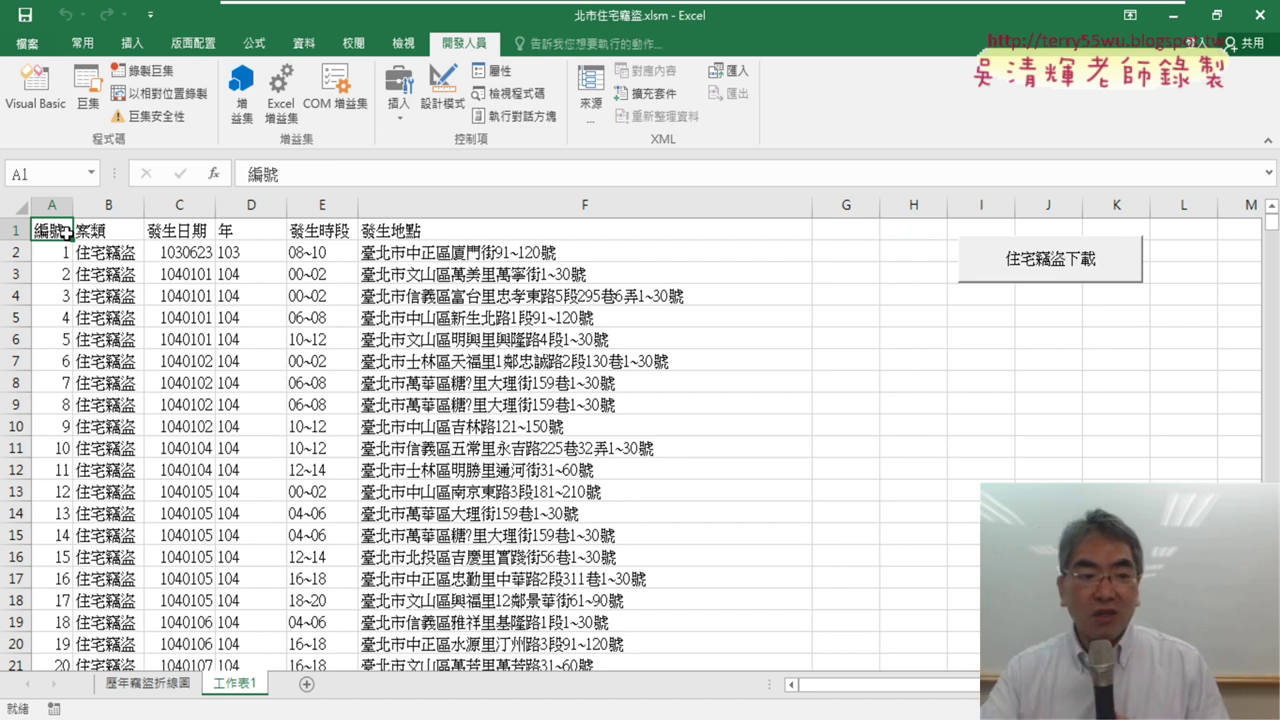
Clear the numbers in cells A15 and A17, leaving two gaps in column A
click(66, 533)
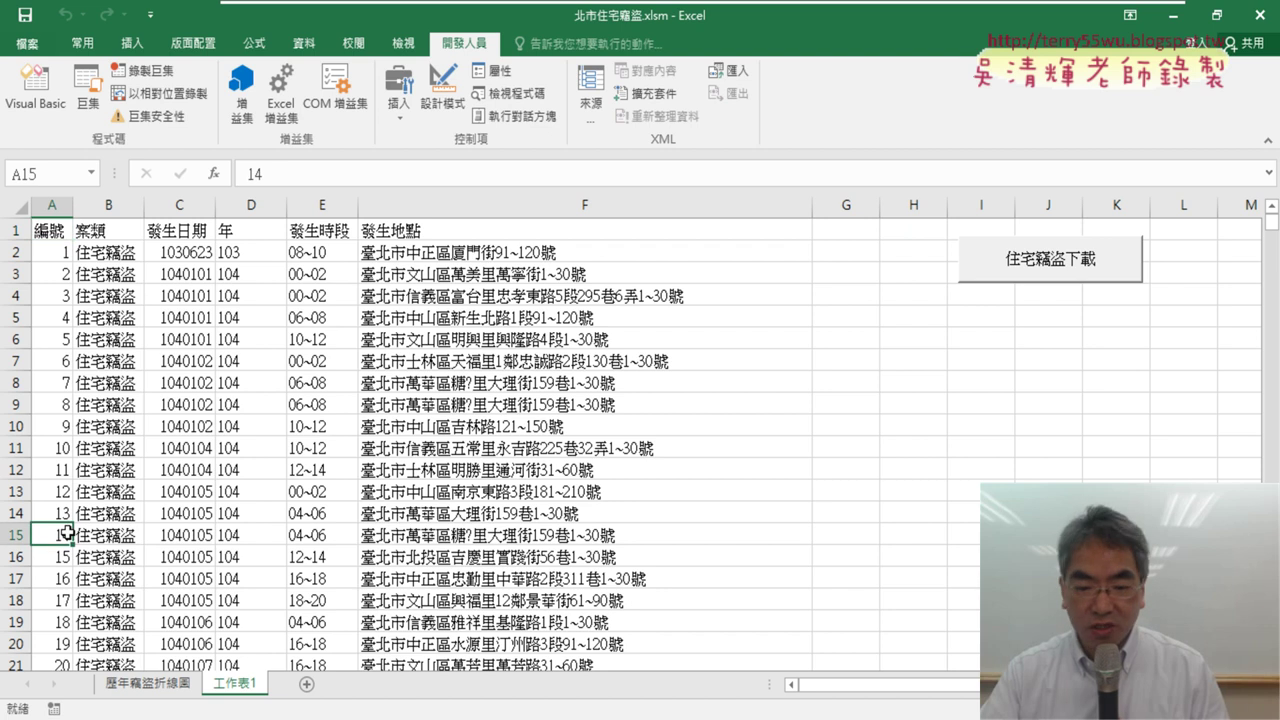
click(56, 230)
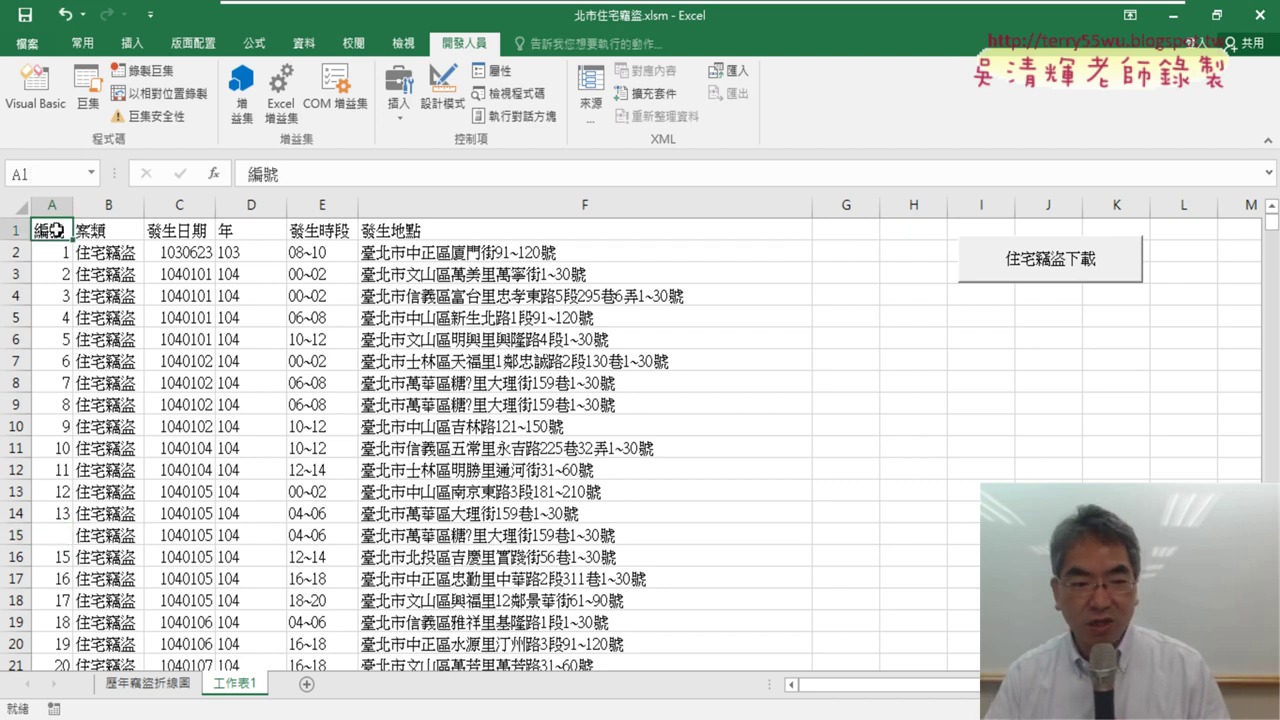
key(ctrl+Down)
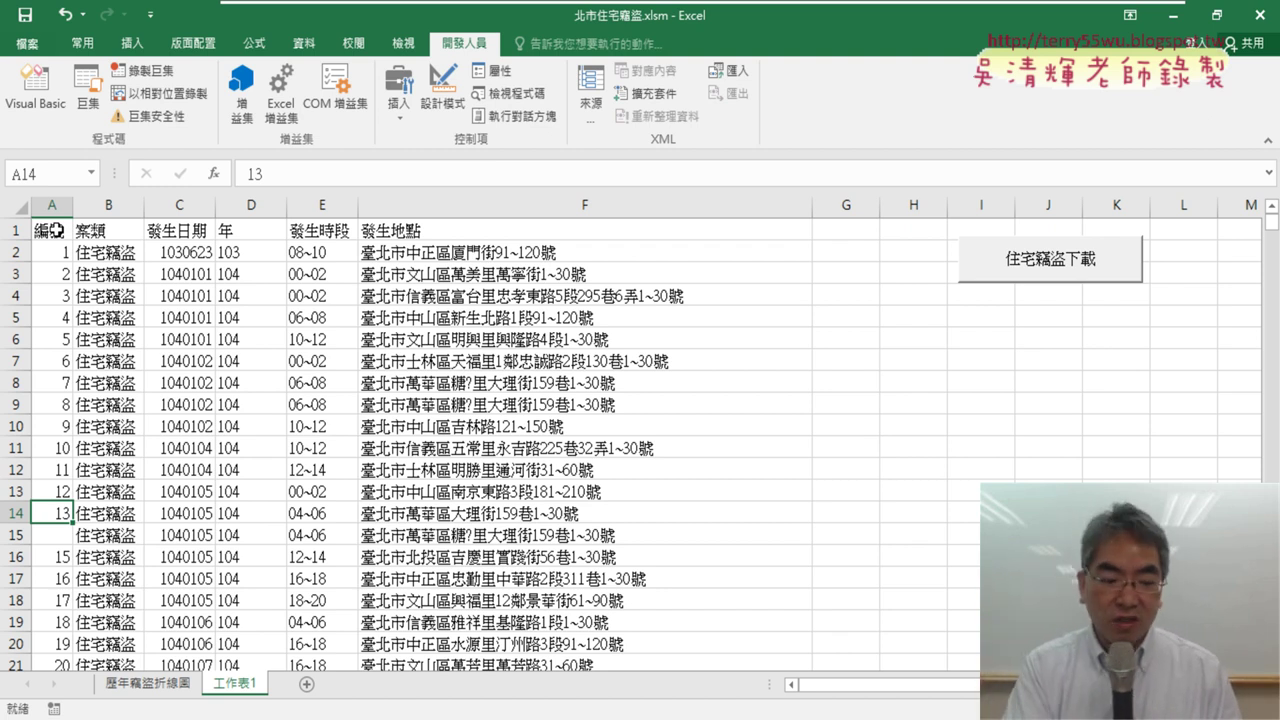
key(ctrl+z)
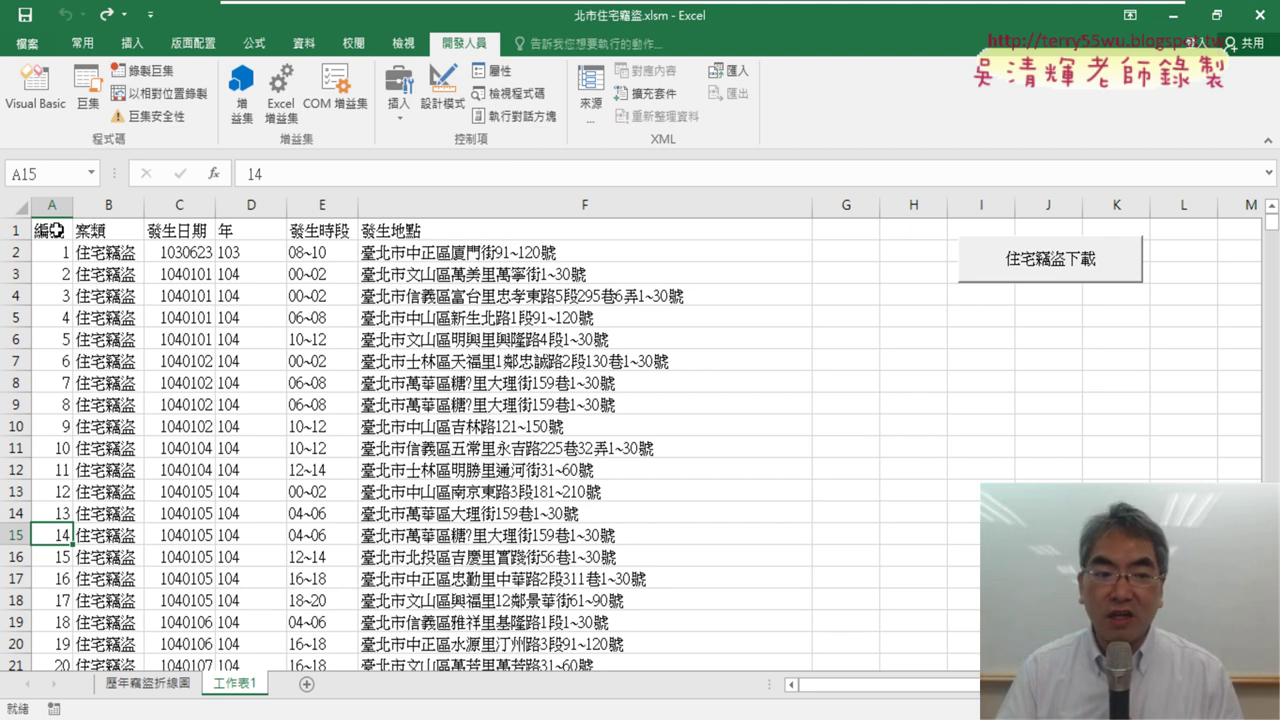
key(Right)
key(Right)
key(Right)
key(Left)
key(Left)
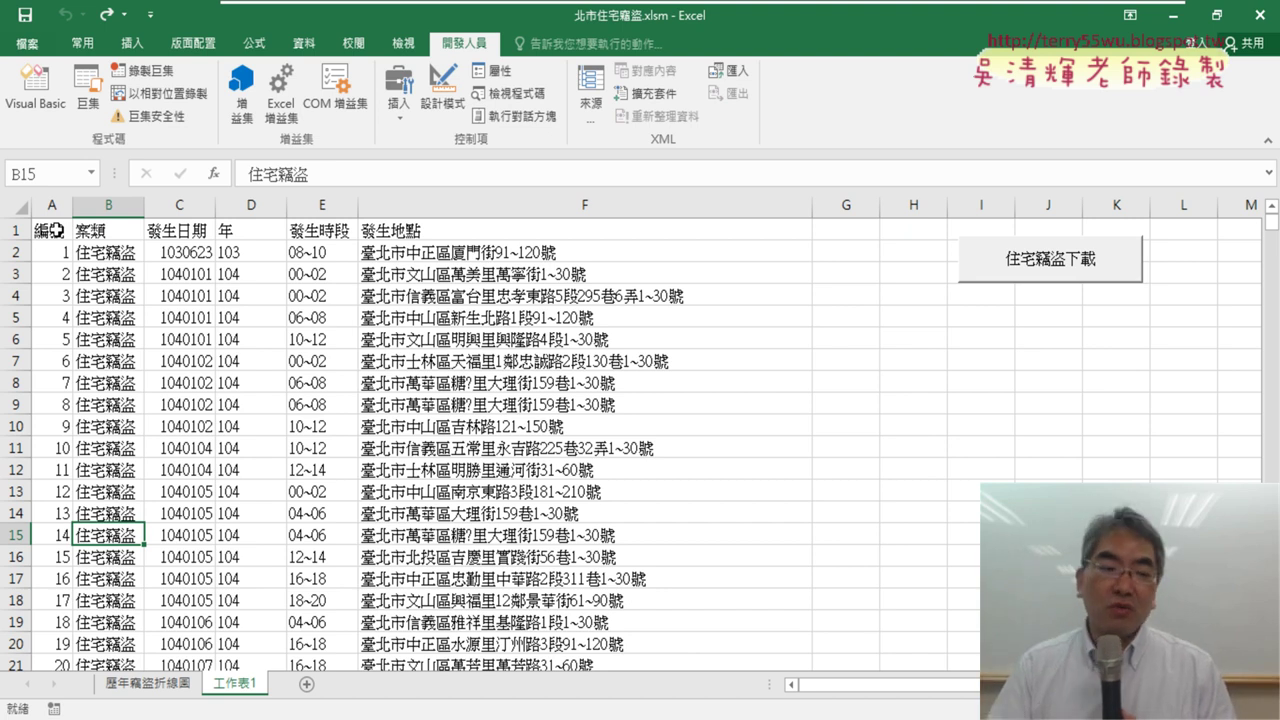
key(Left)
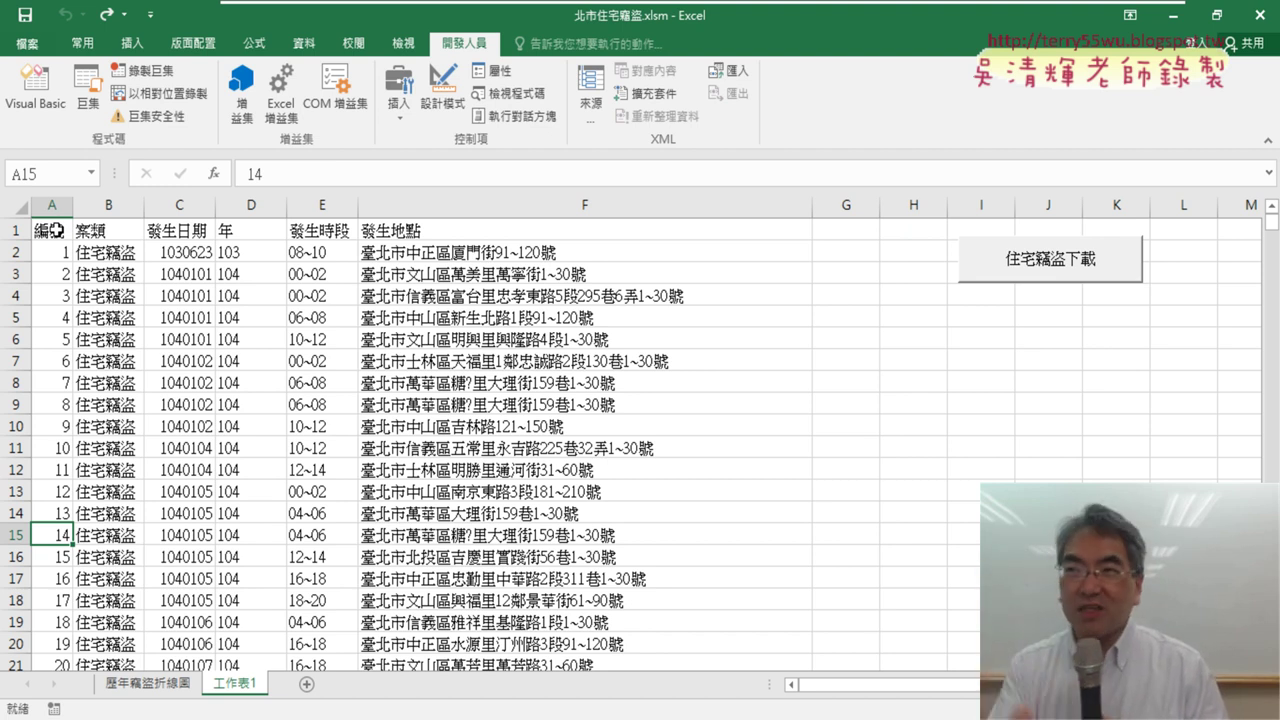
key(Delete)
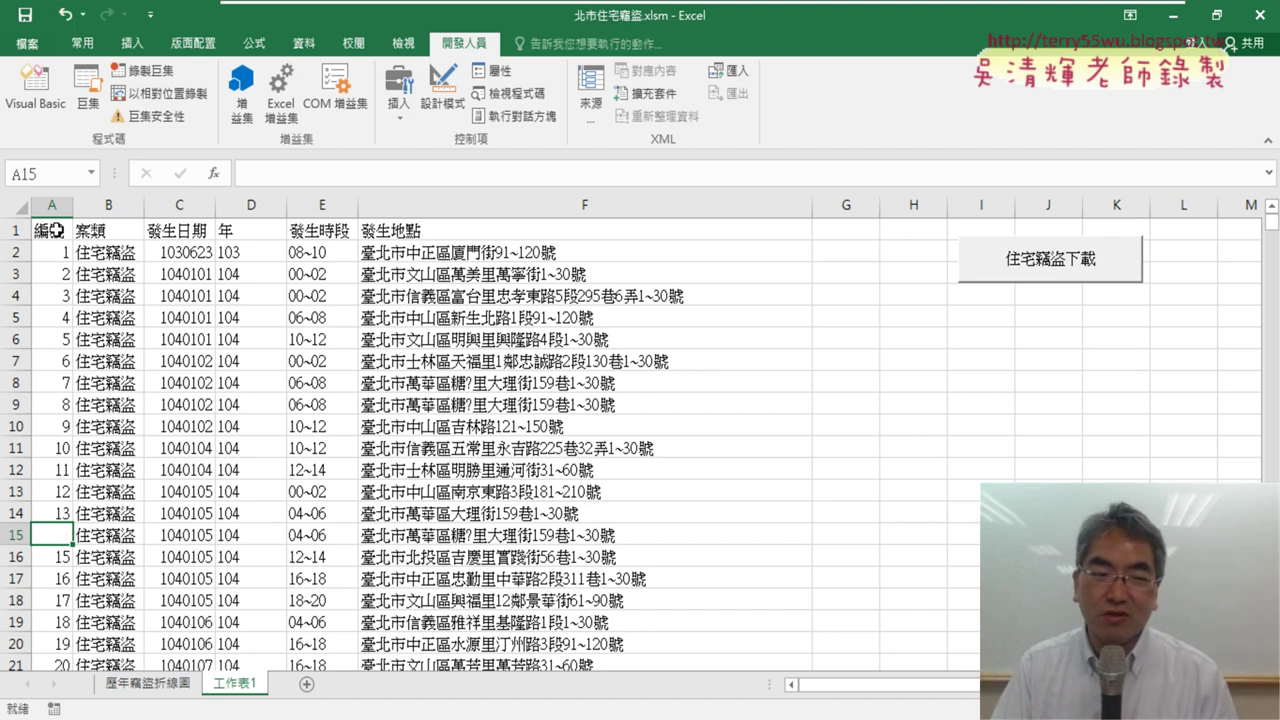
key(Down)
key(Down)
key(Delete)
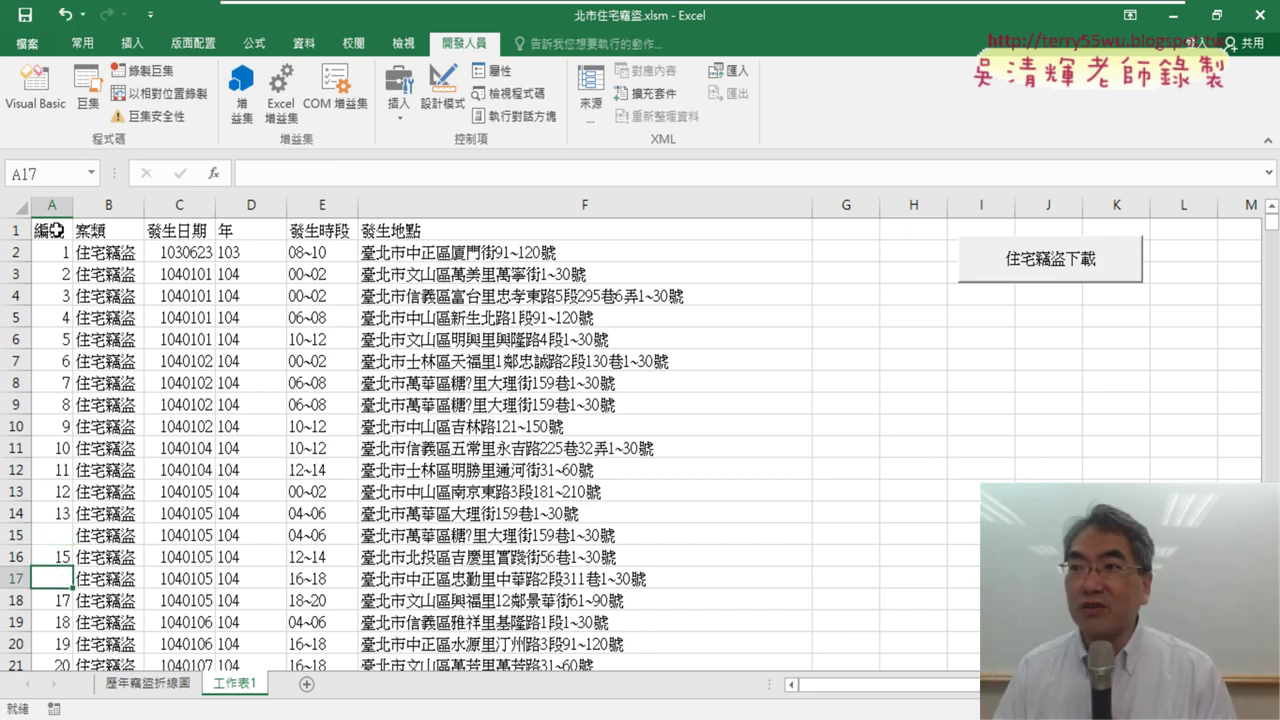
From A1, Ctrl+Down past the gaps to the data end, then to row 1048576
key(Up)
key(Up)
key(Up)
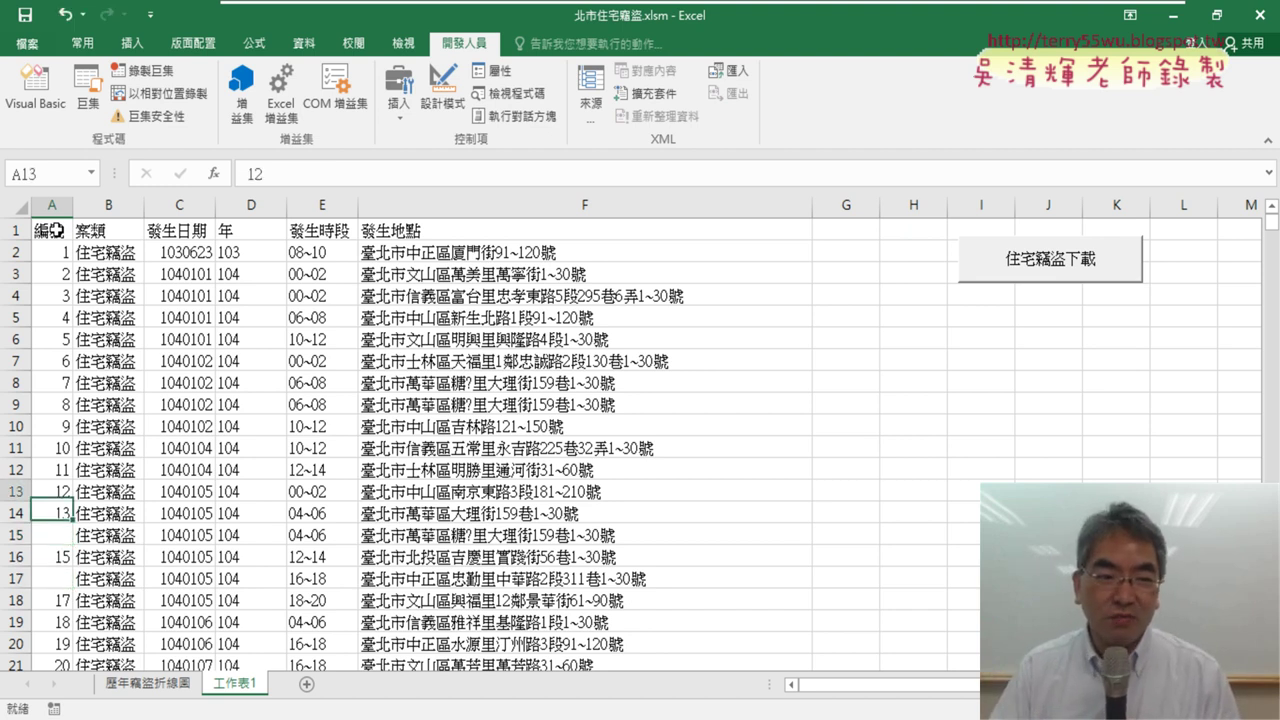
key(Up)
key(Up)
key(Up)
key(Up)
key(ctrl+Down)
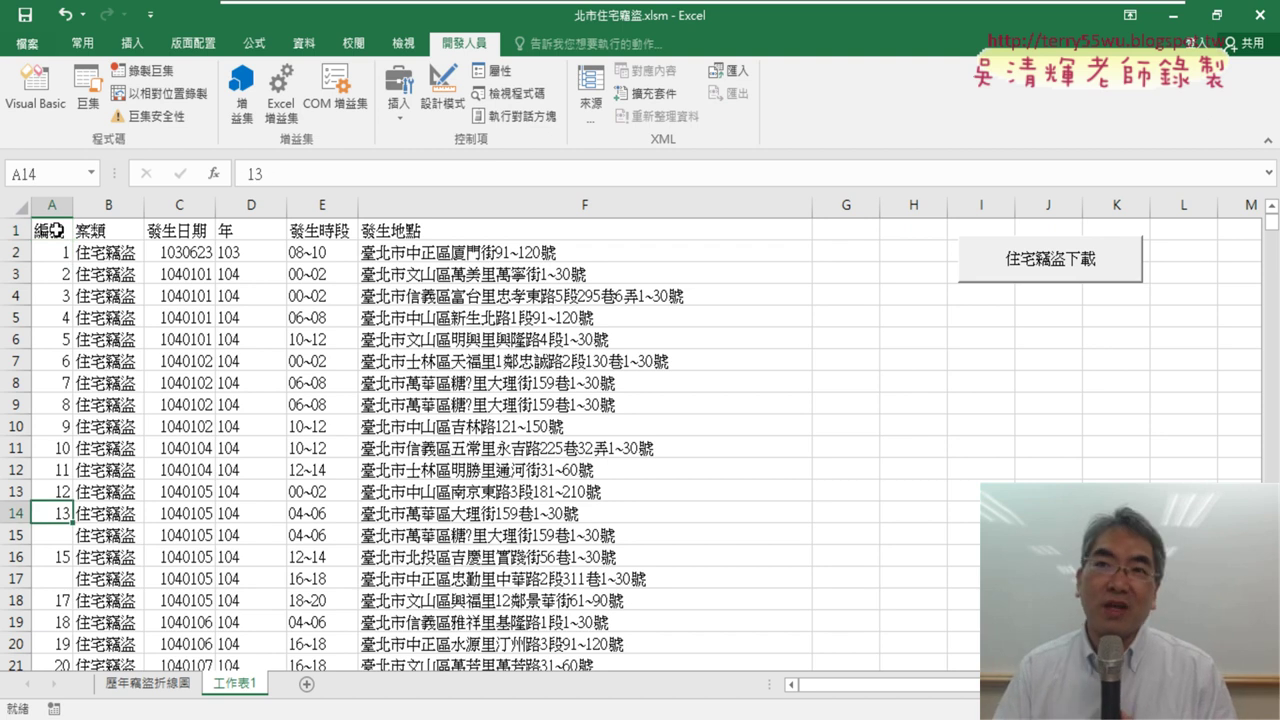
key(ctrl+Down)
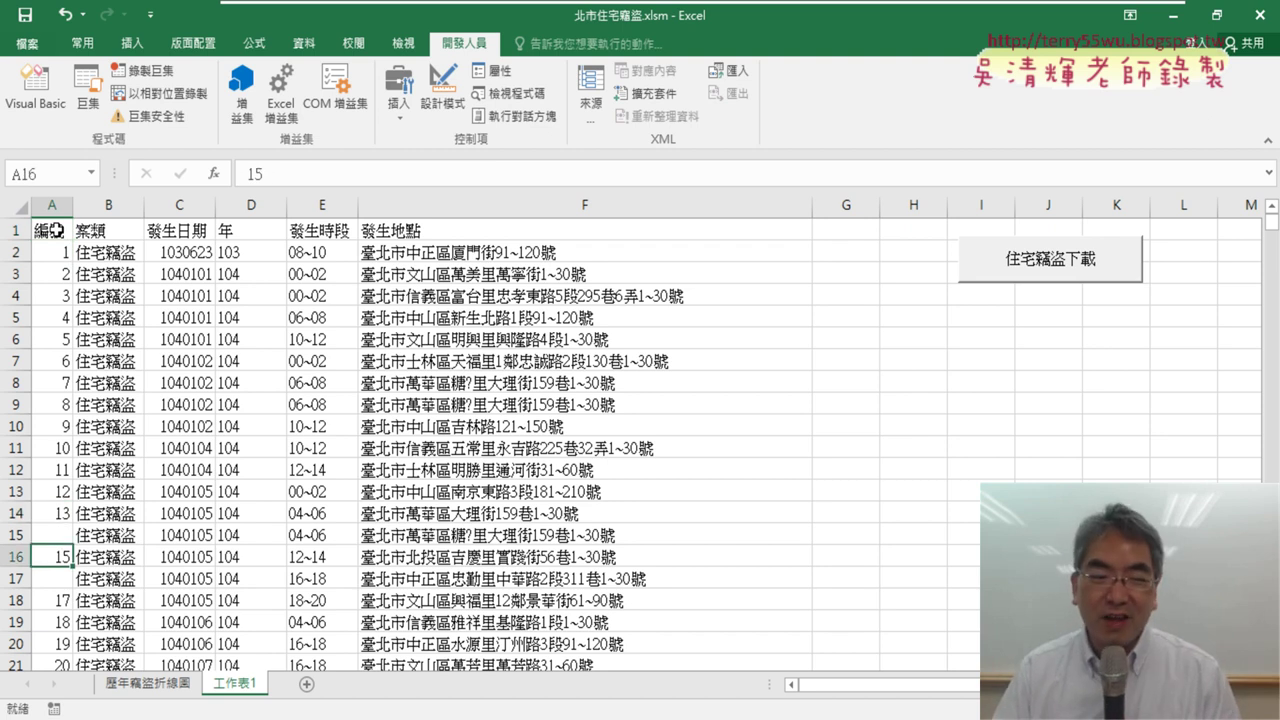
key(ctrl+Down)
key(ctrl+Down)
key(ctrl+Down)
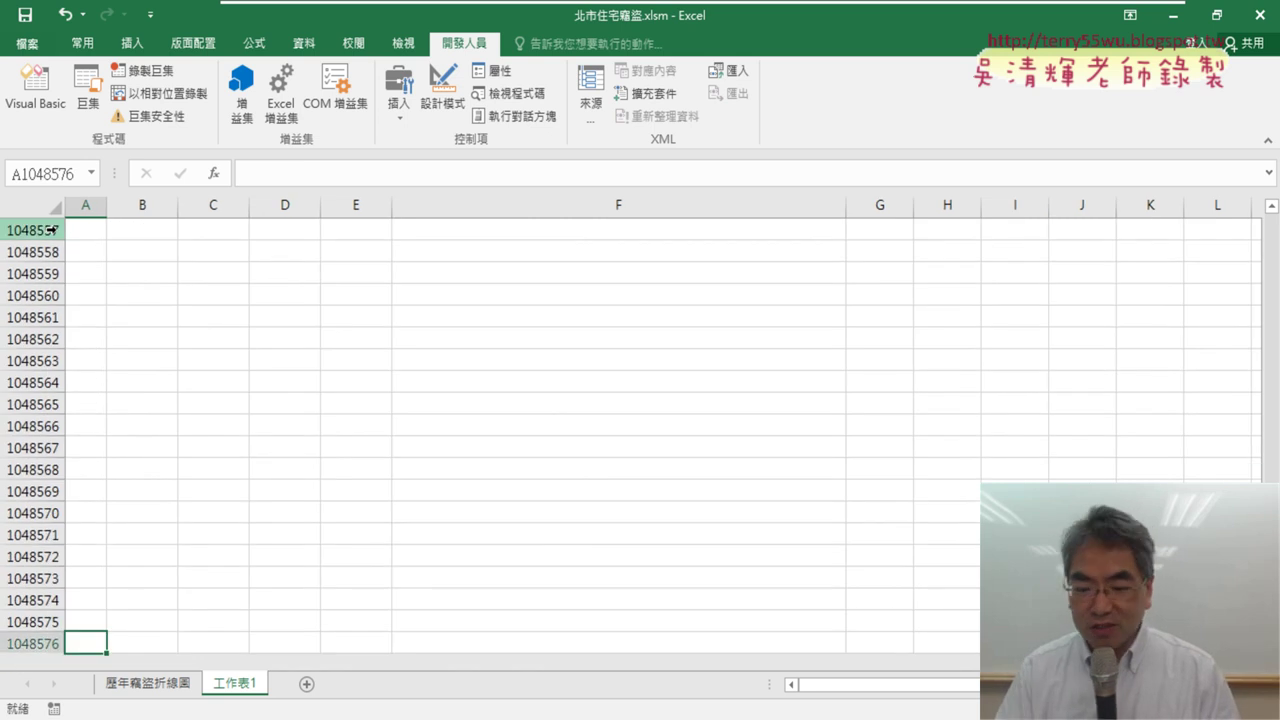
Return to the last data row A3681 and bring up the 插入欄 macro's VBA code
key(ctrl+Up)
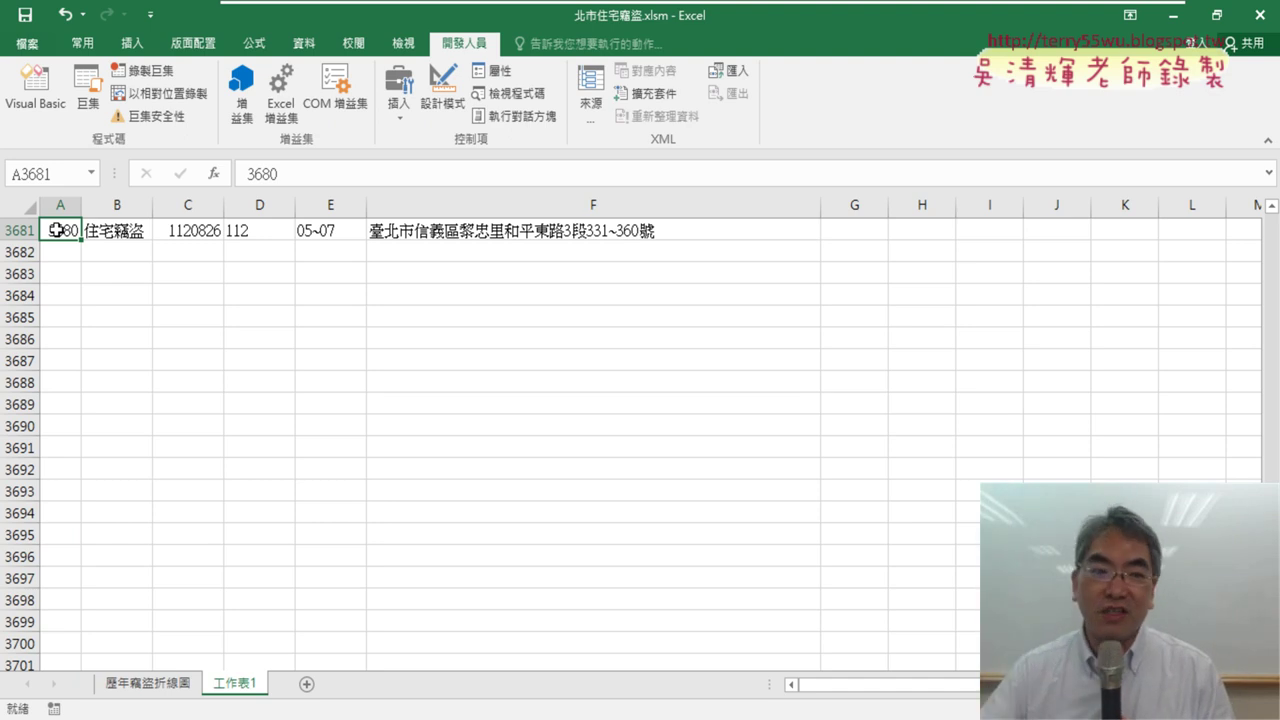
click(38, 105)
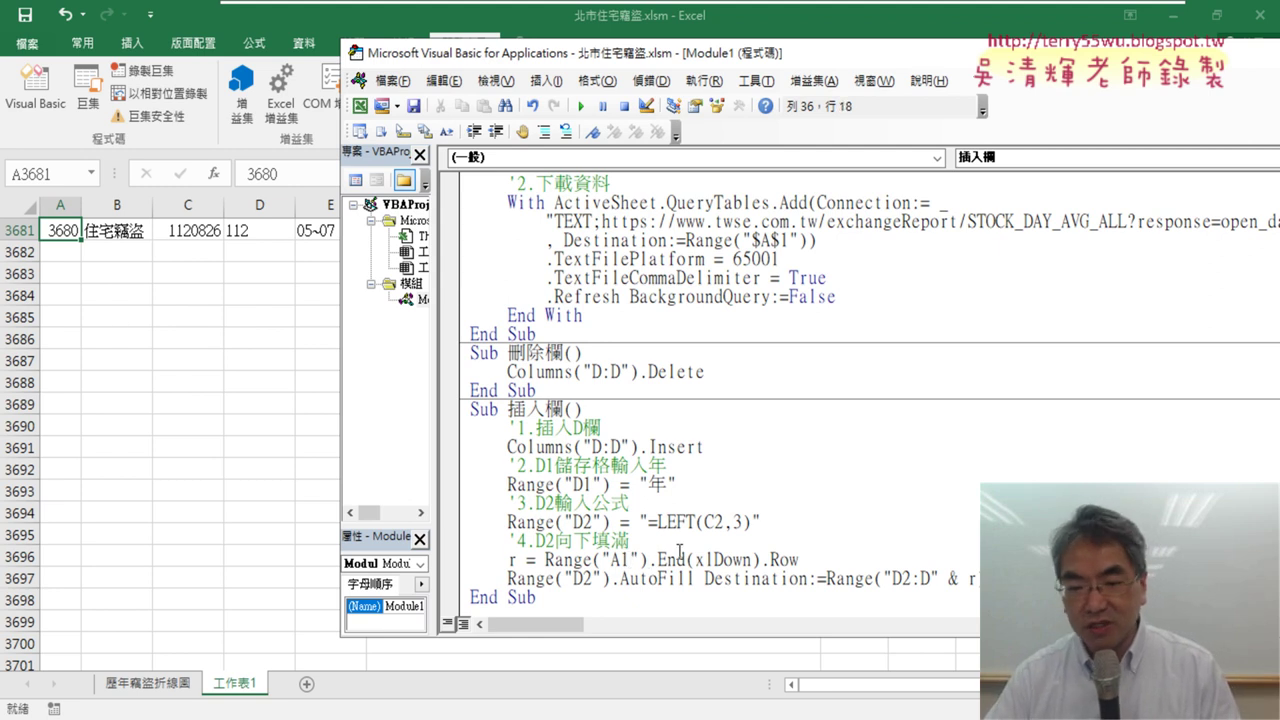
Rewrite the r line as Range("A1048576").End(xlUp).Row, choosing xlUp from IntelliSense
text(048)
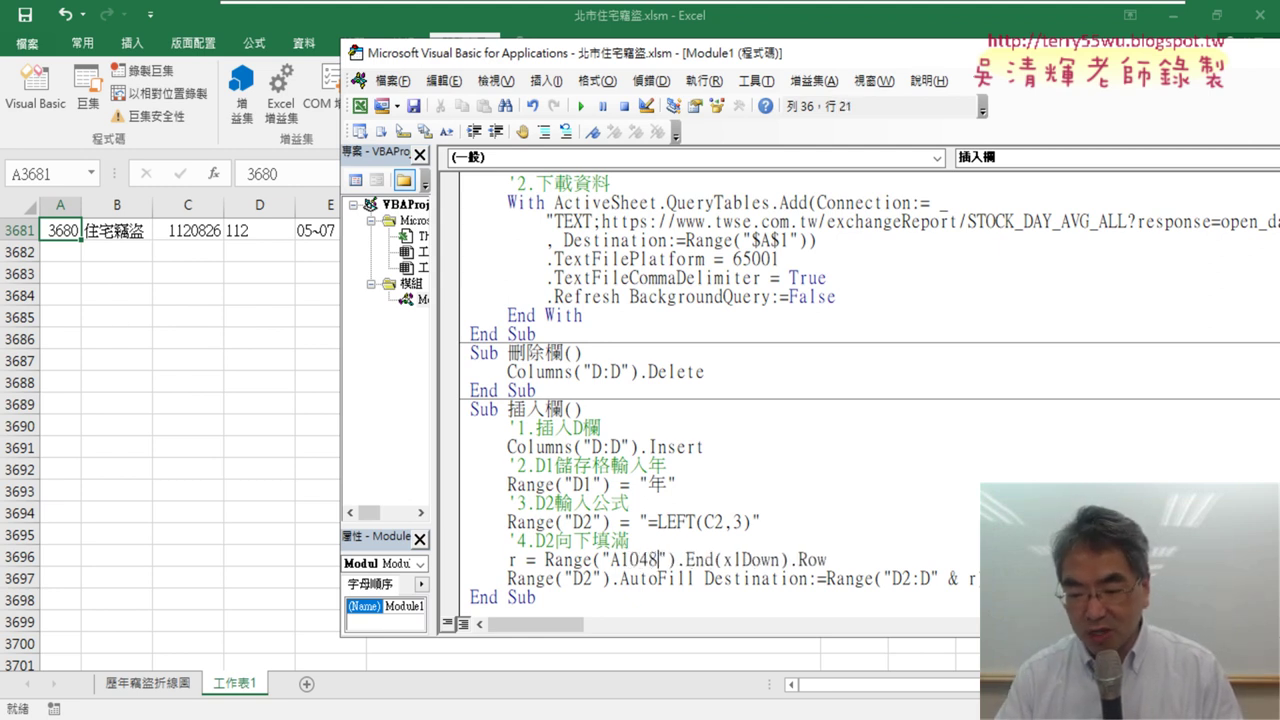
text(576)
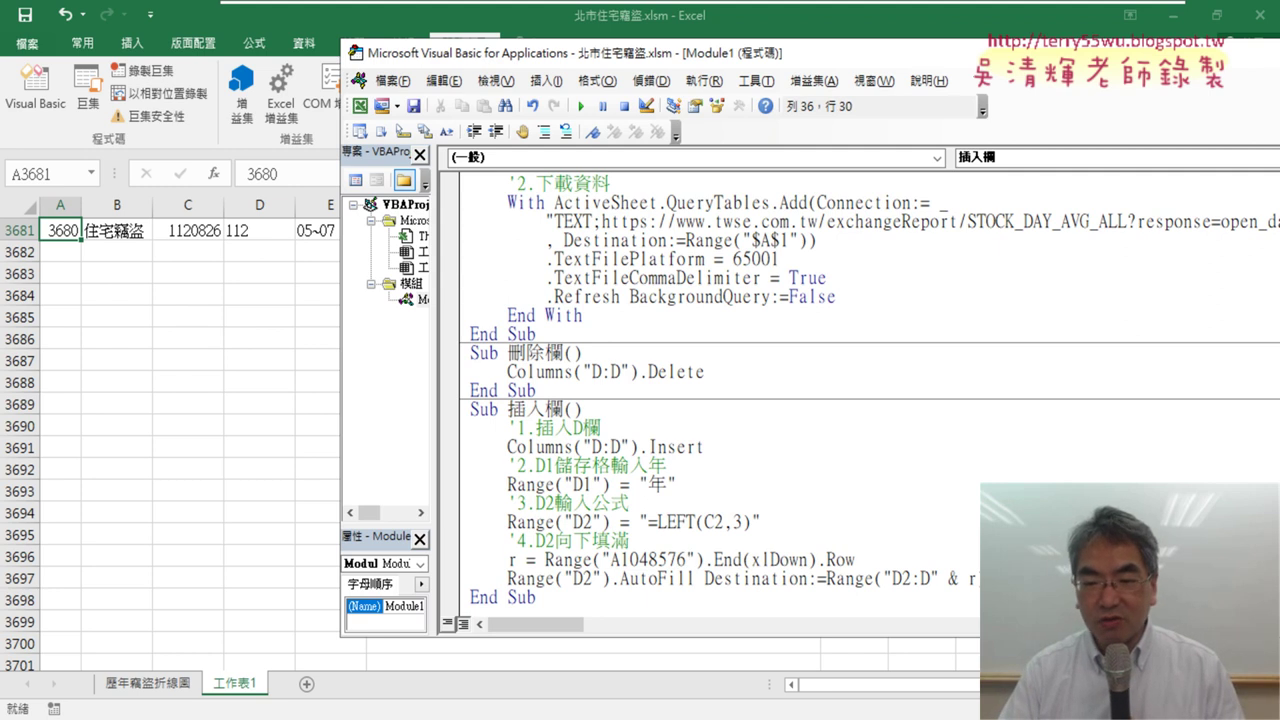
key(shift+End)
key(Delete)
text(()
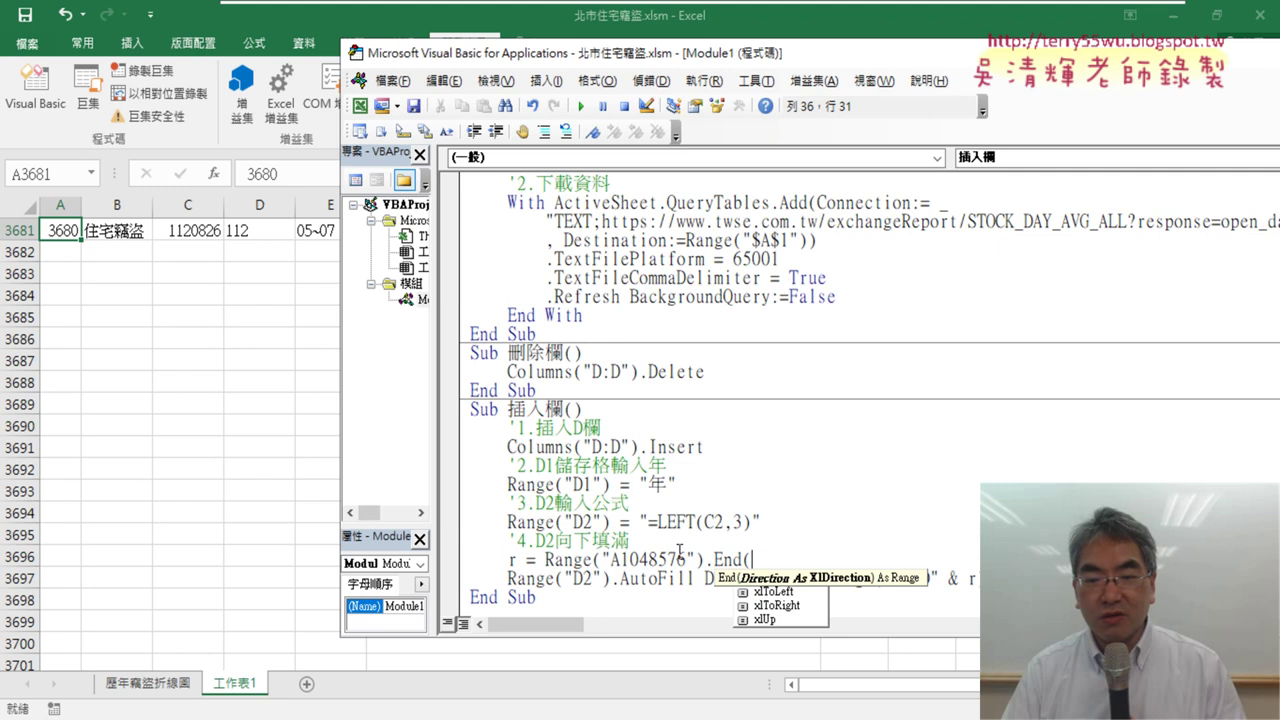
key(Down)
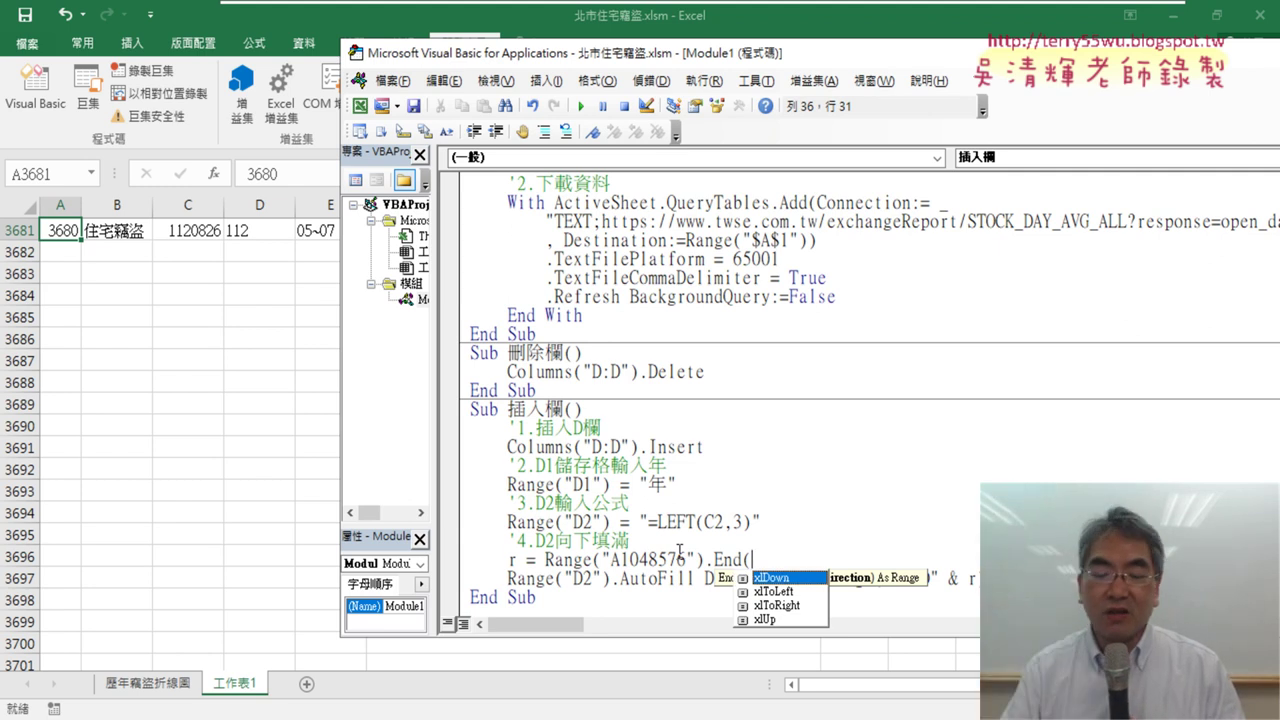
key(Down)
key(Down)
key(Down)
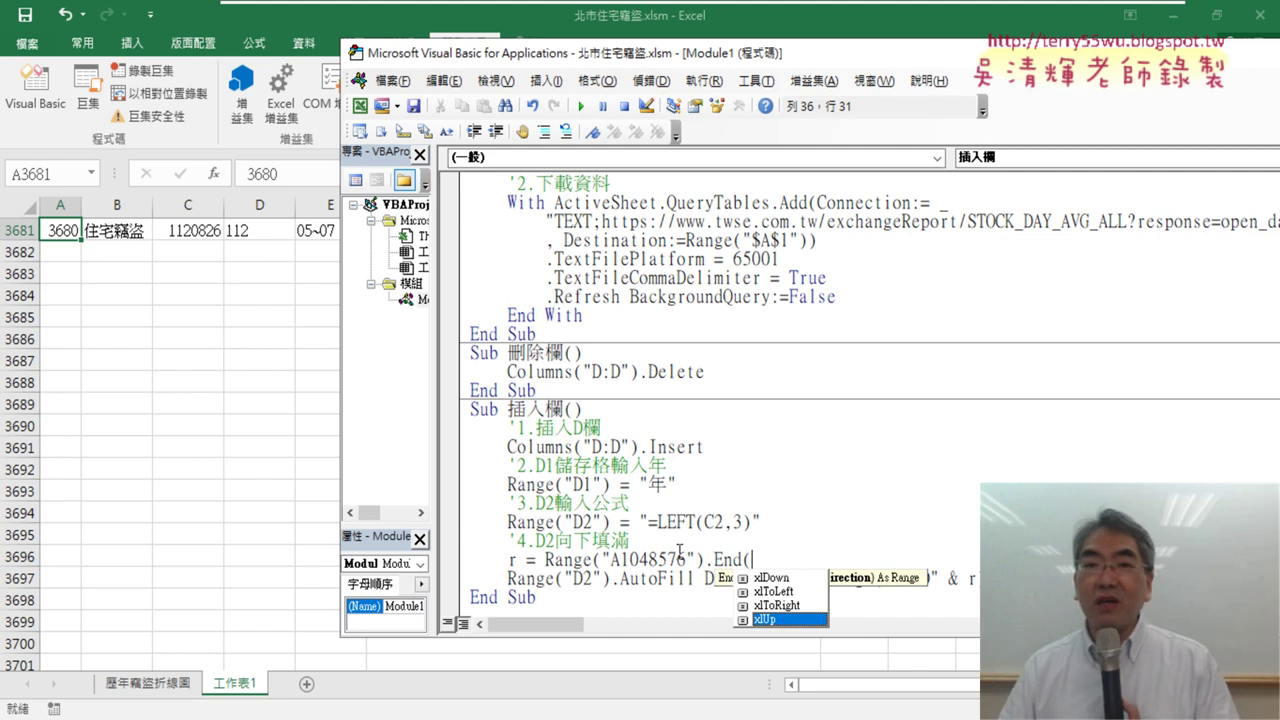
double_click(787, 620)
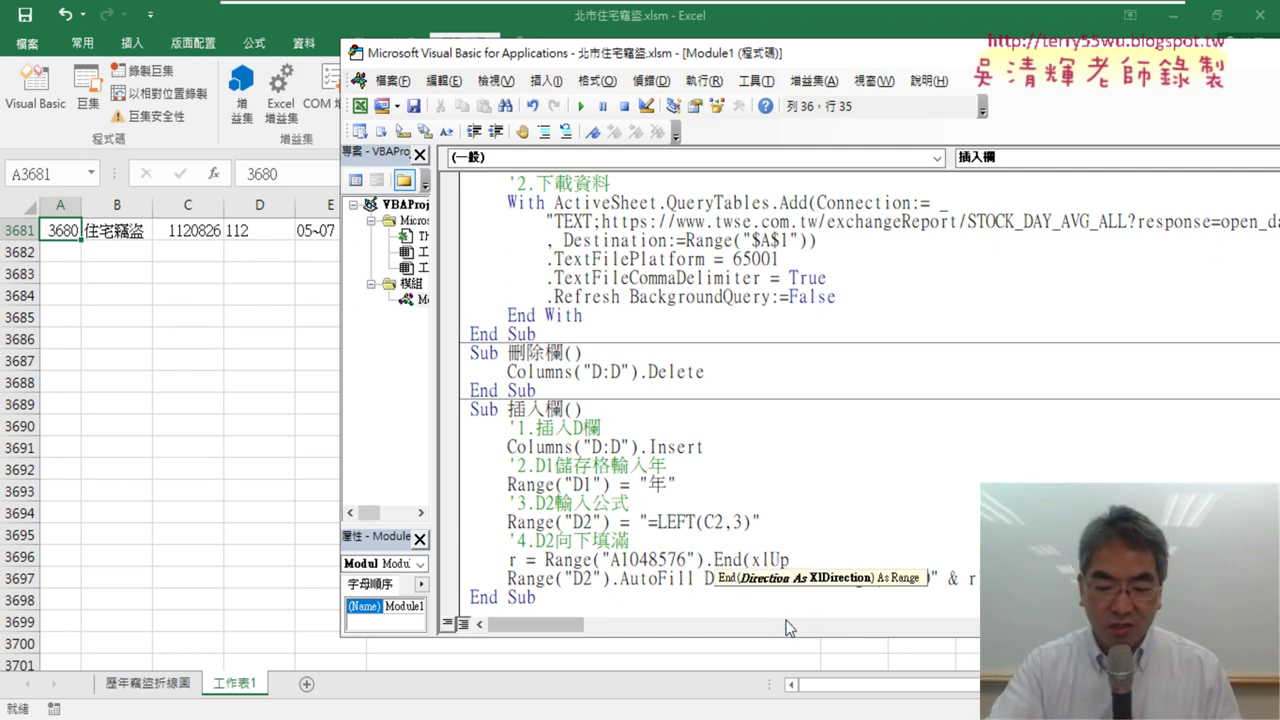
text())
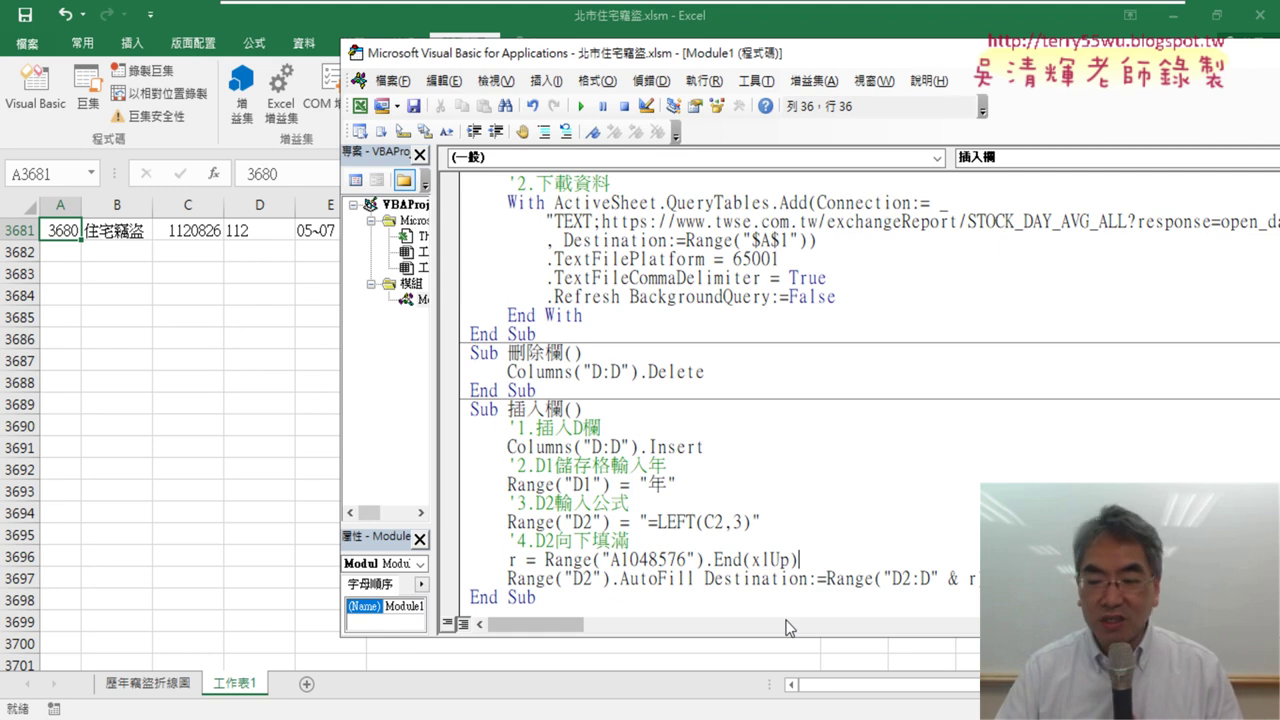
text(.r)
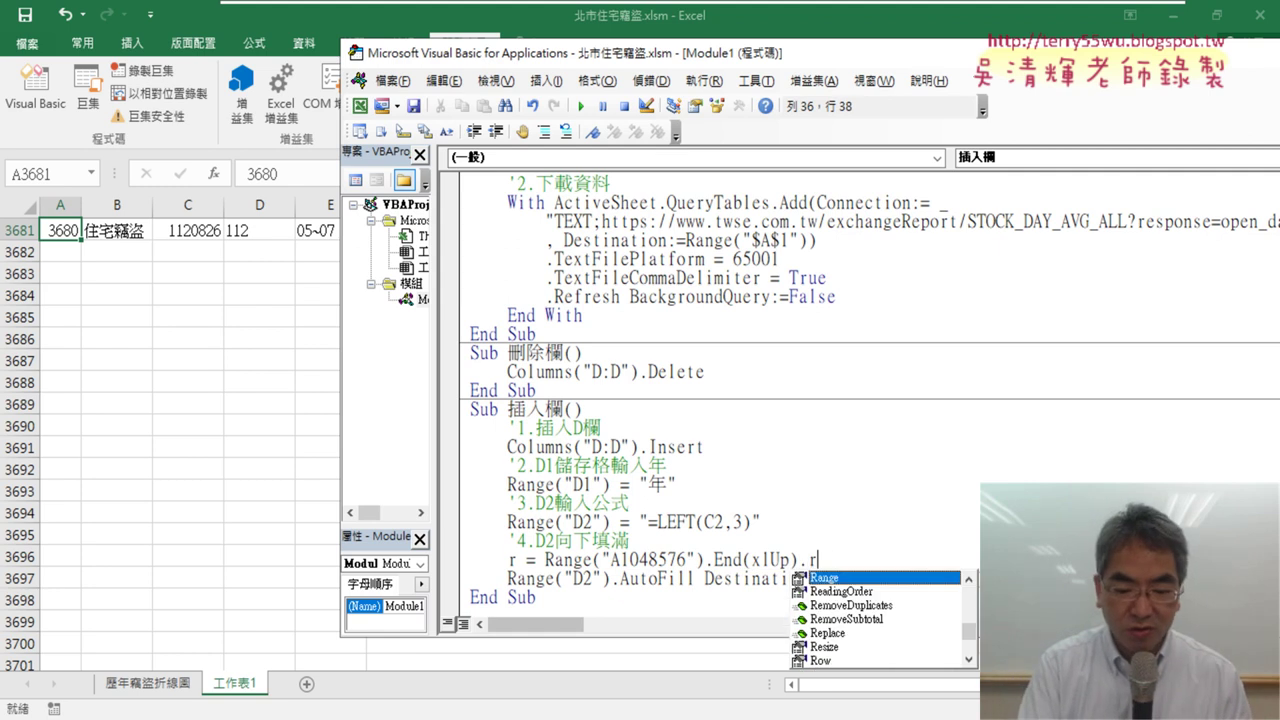
text(ow)
key(Return)
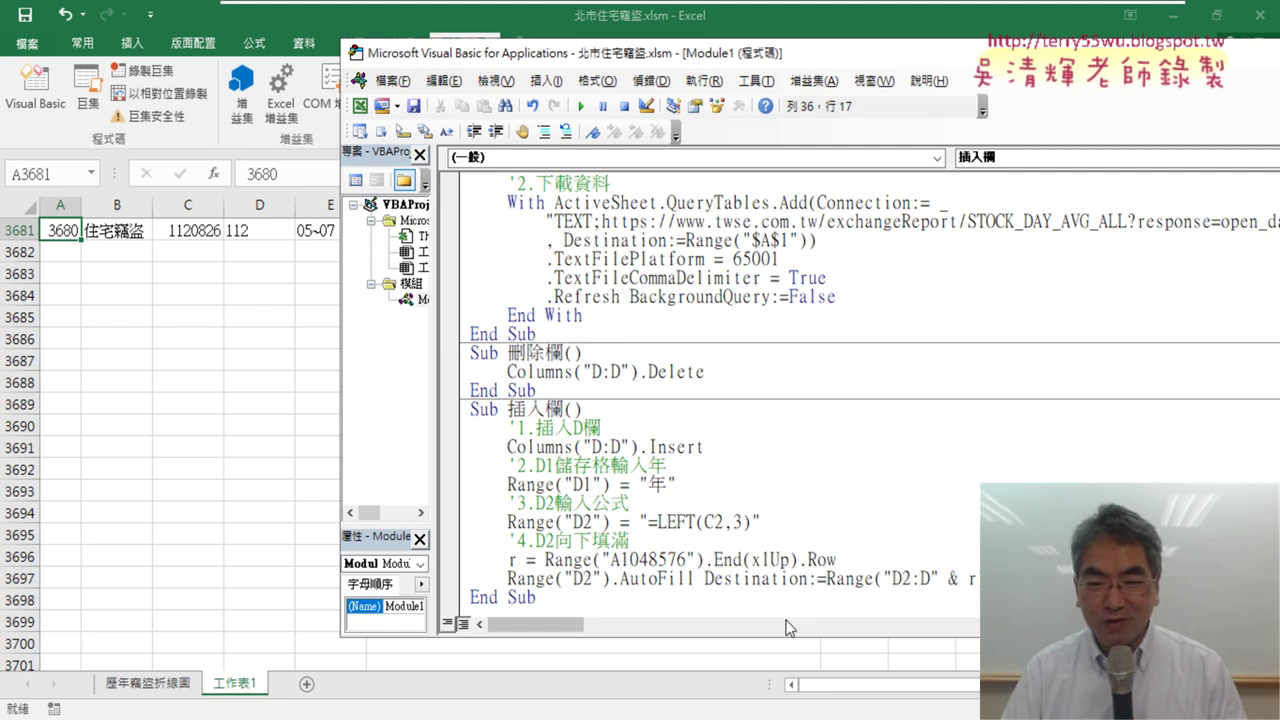
key(shift+Right)
key(shift+Right)
key(shift+Right)
key(shift+Right)
key(shift+Right)
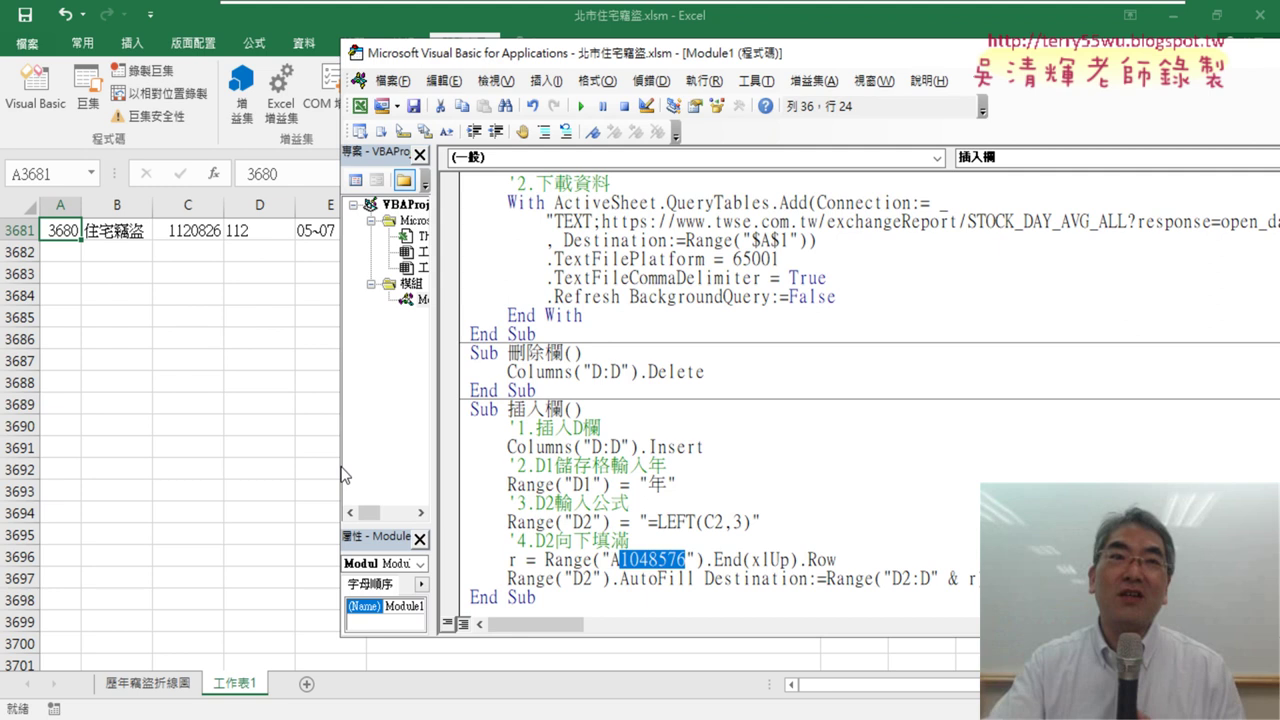
On the worksheet, jump down column A to row 1048576, then reopen the macro code
click(47, 225)
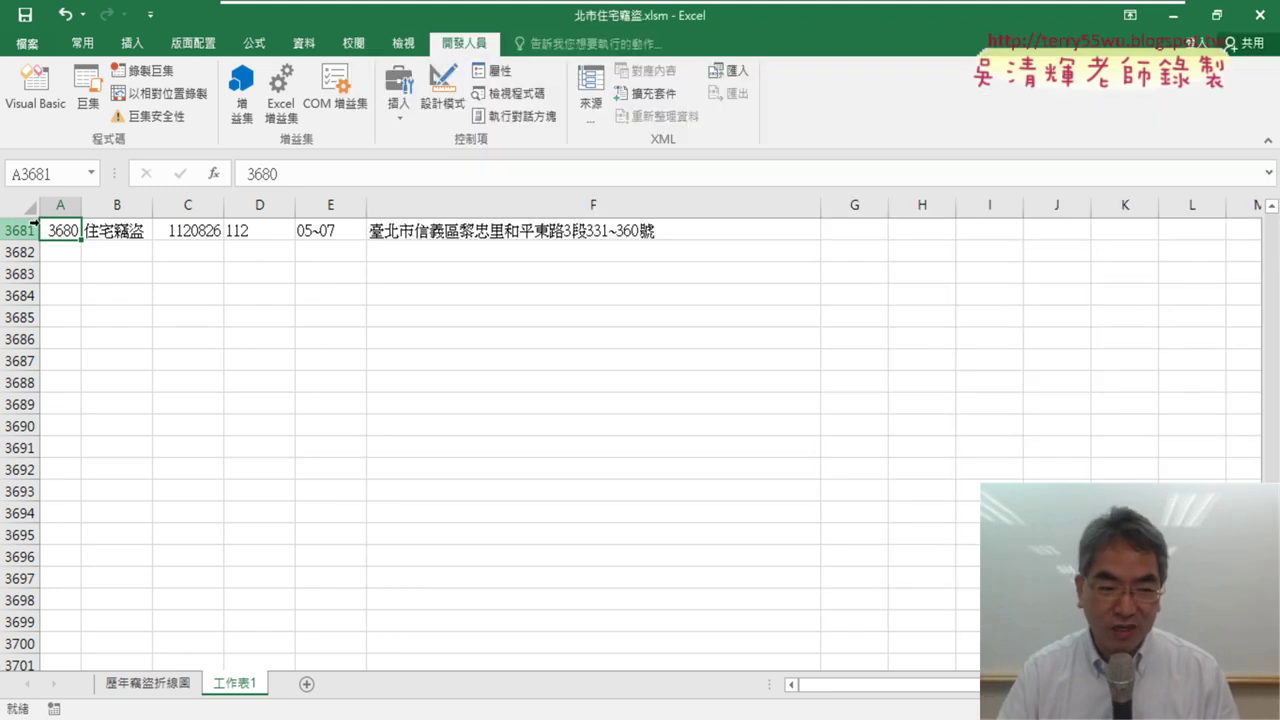
key(ctrl+Down)
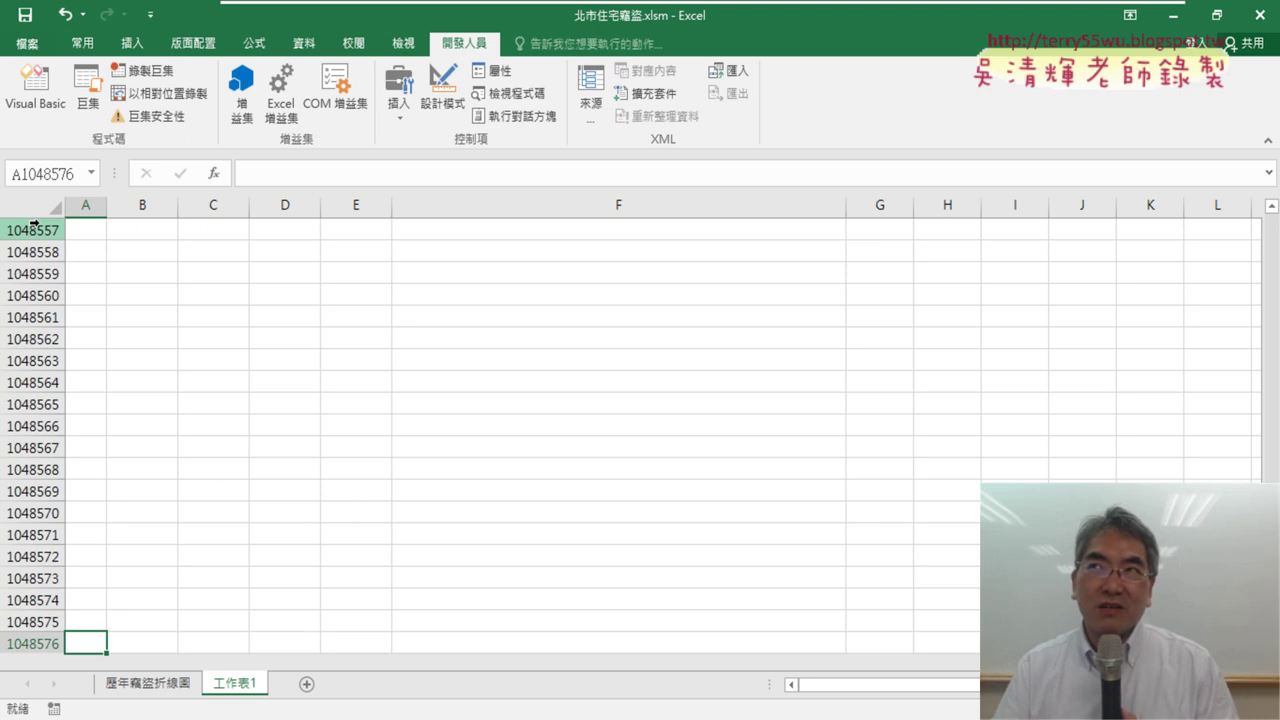
click(25, 105)
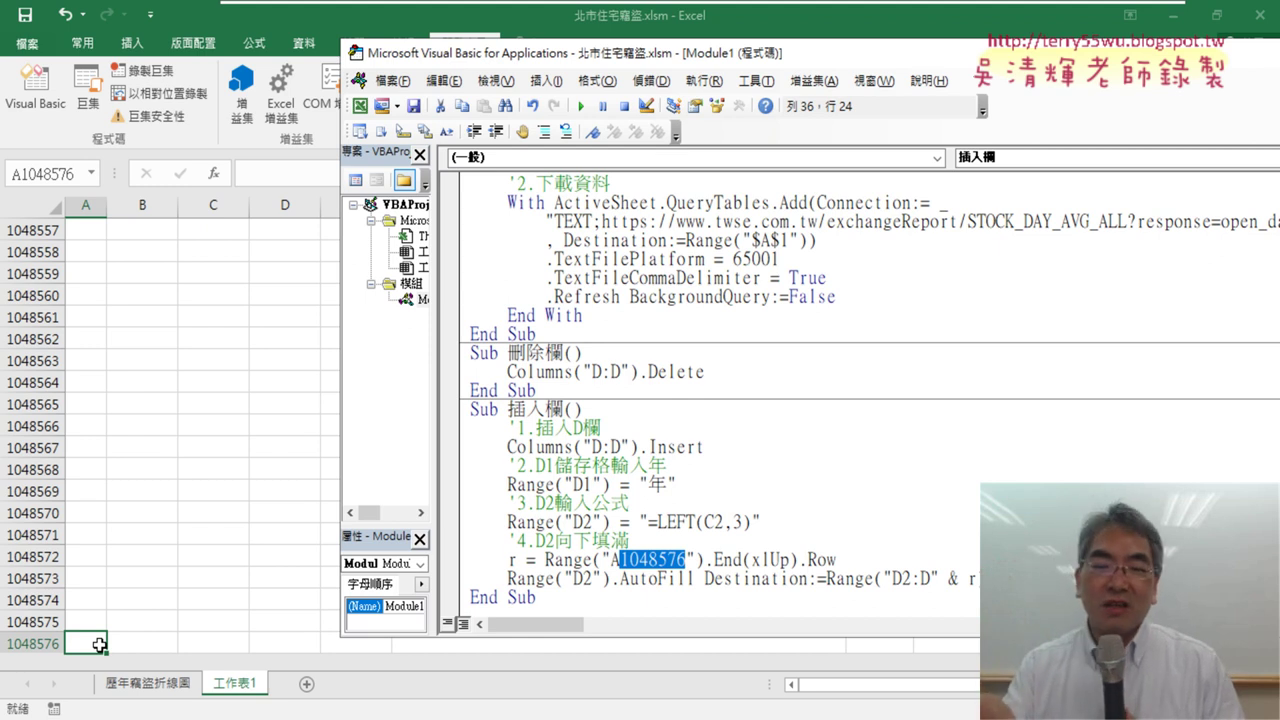
Change the start cell to A65536 so the line reads r = Range("A65536").End(xlUp).Row
text(655)
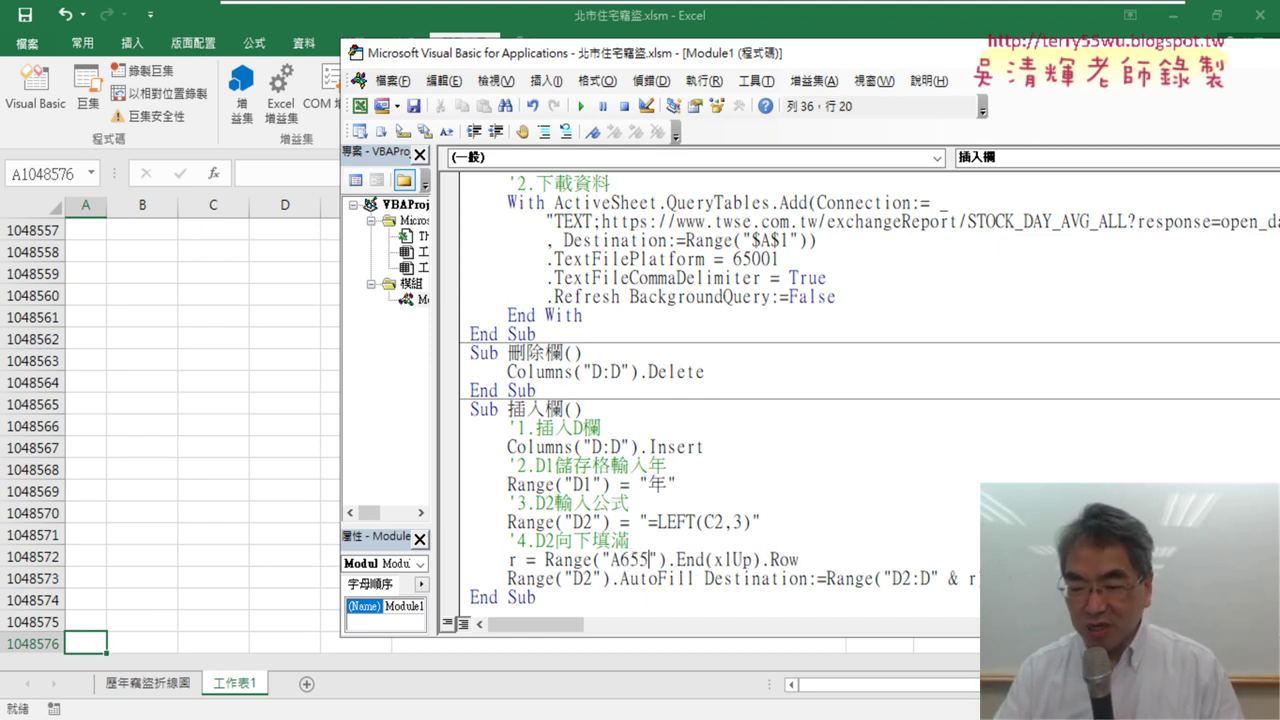
text(36)
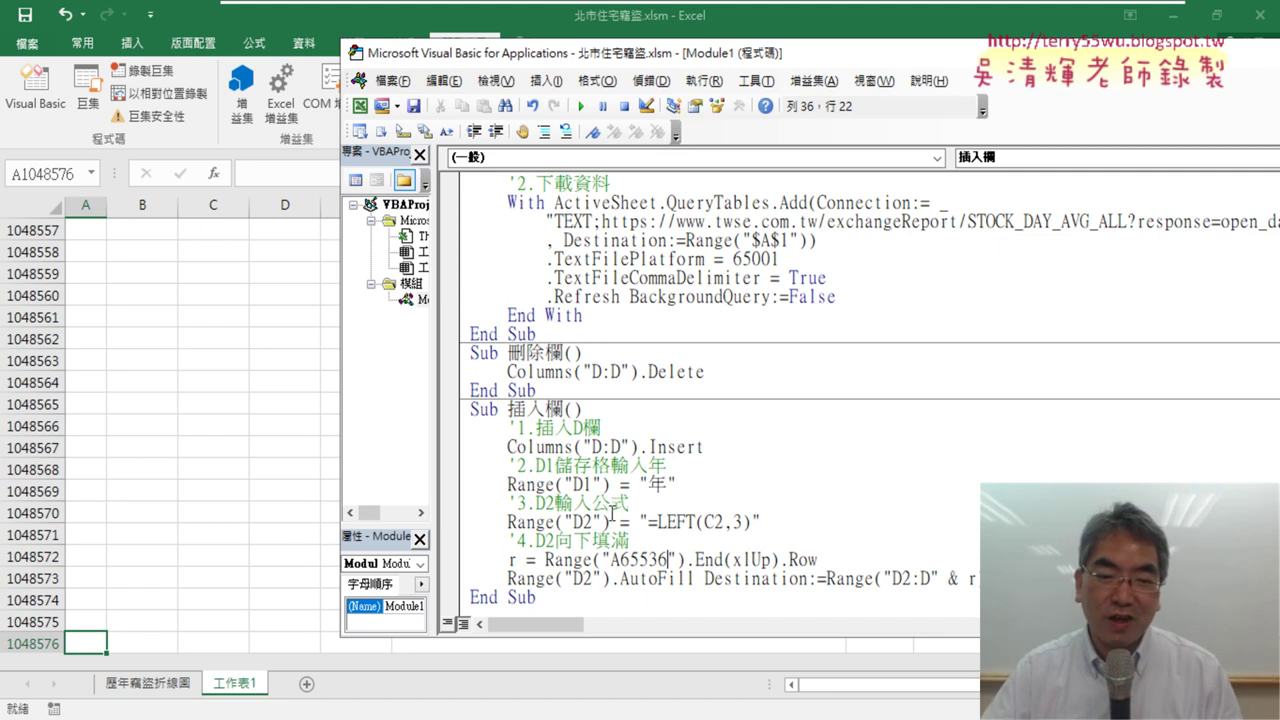
scroll(612, 512, down, 1)
drag(670, 540, 648, 541)
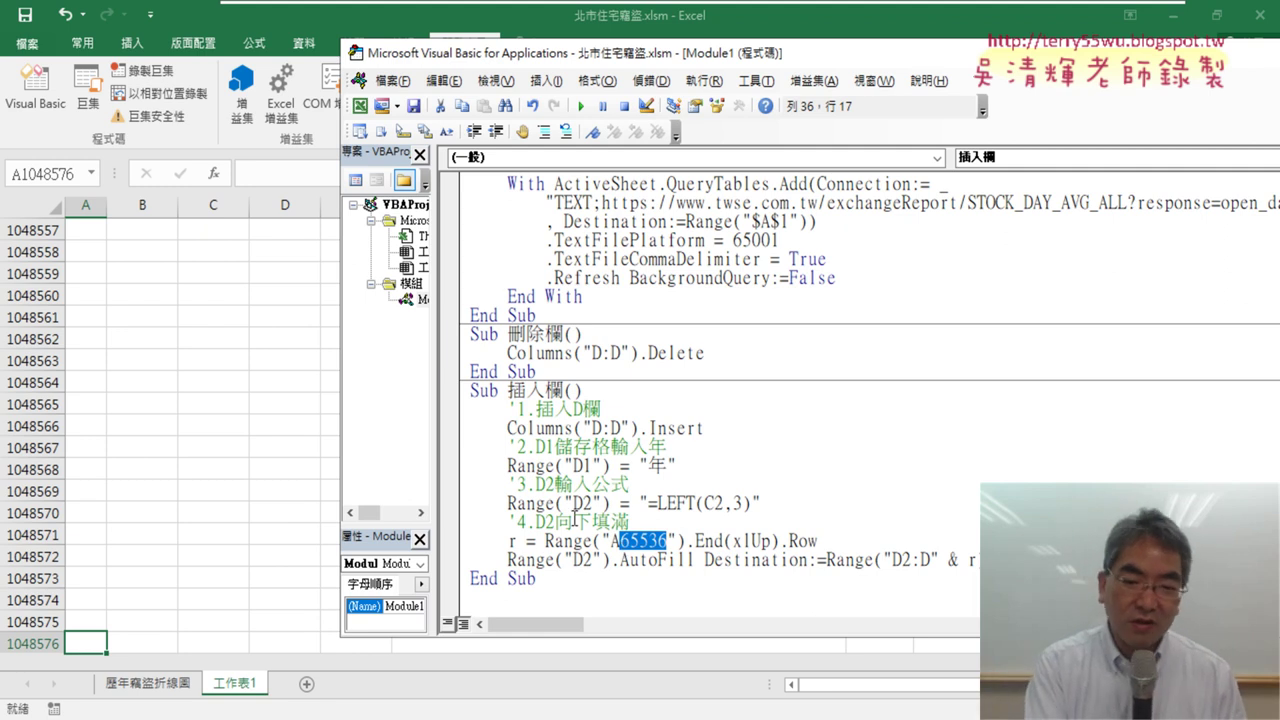
Evaluate ? rows.Count in the Immediate window, which returns 1048576
key(ctrl+g)
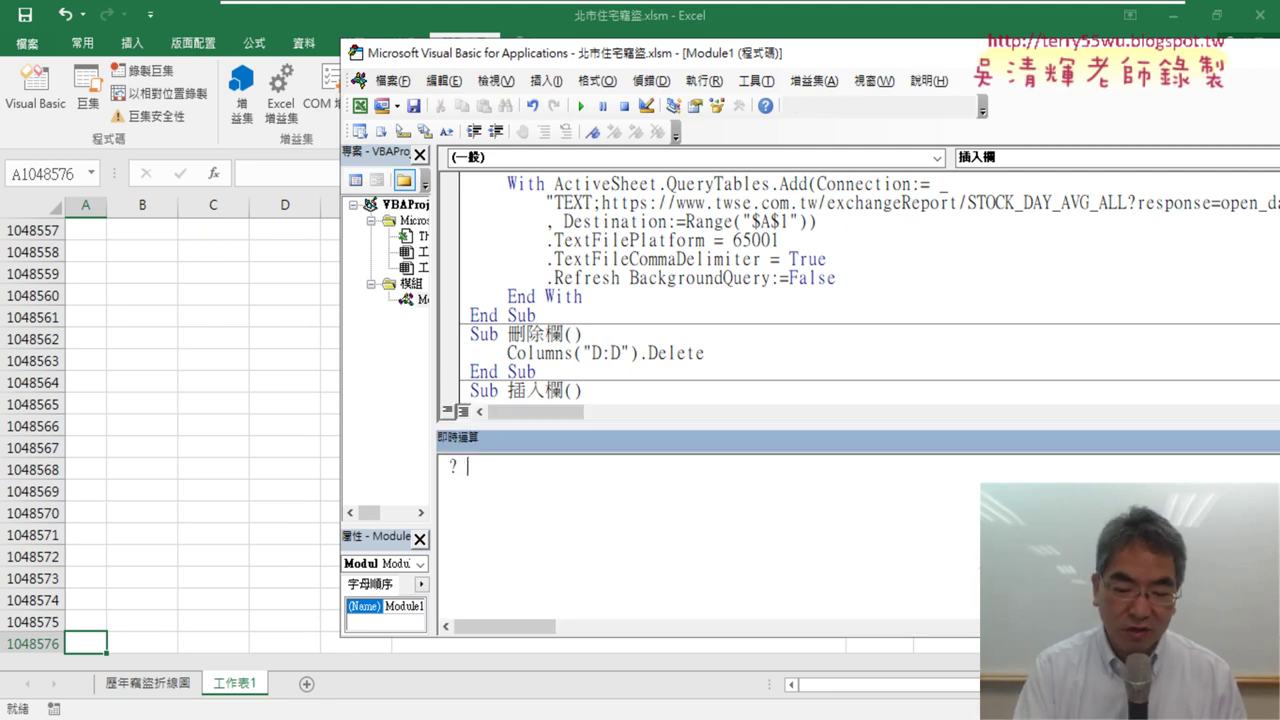
text(ro)
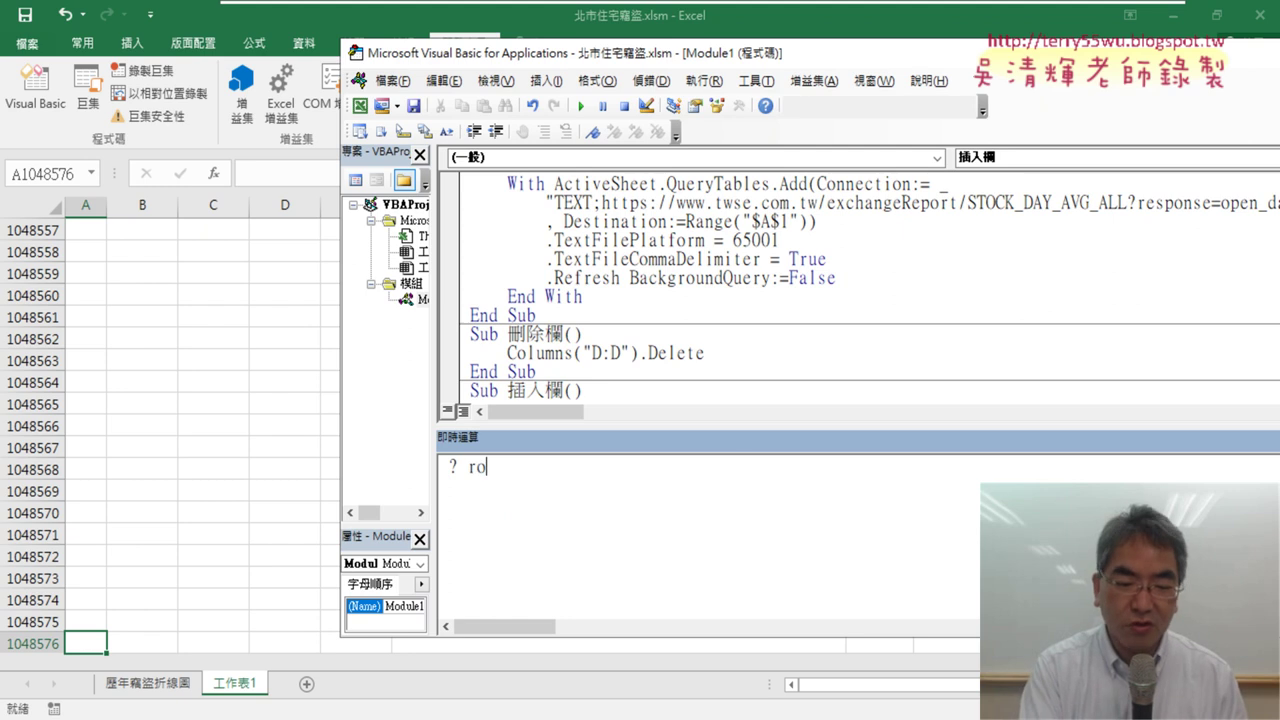
text(ws)
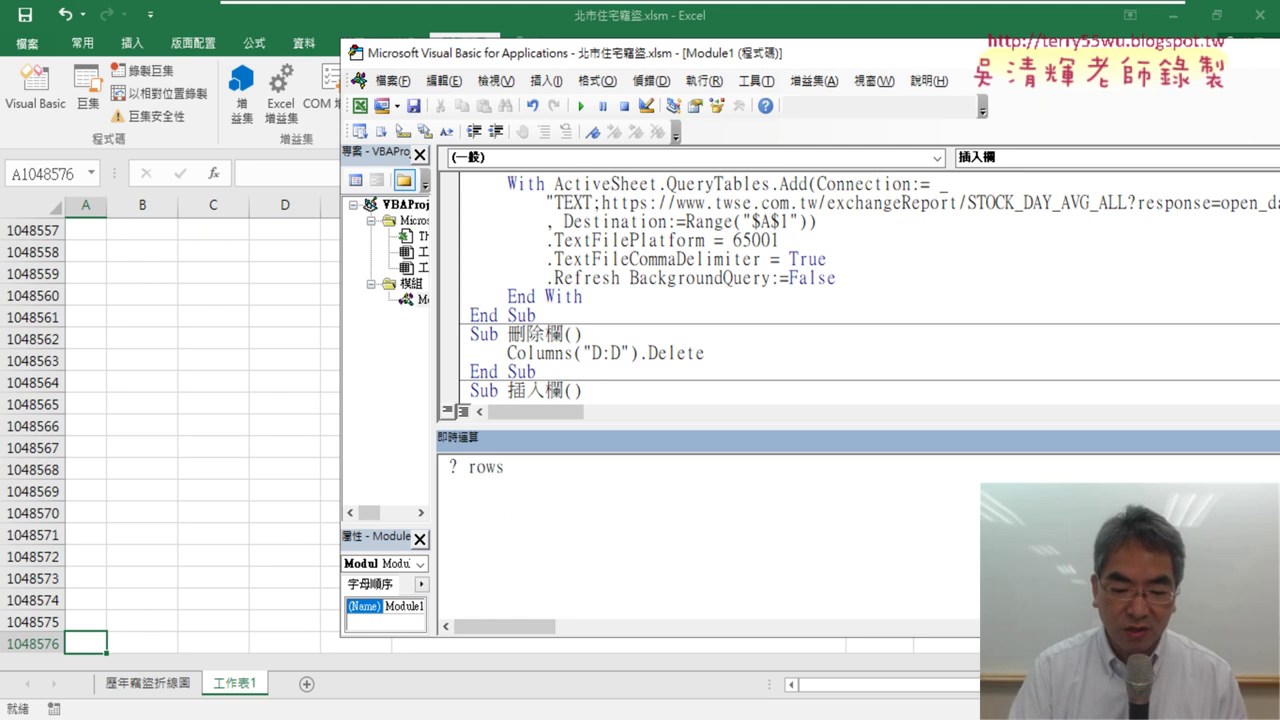
text(.c)
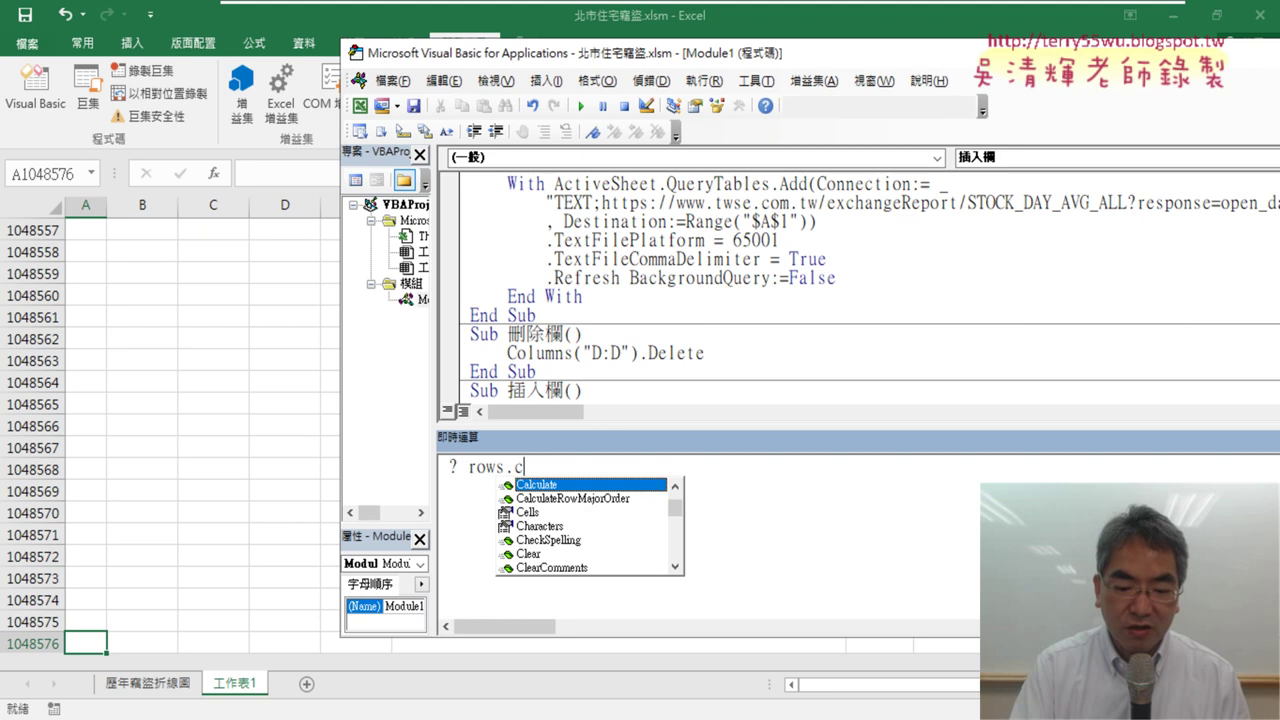
text(ount)
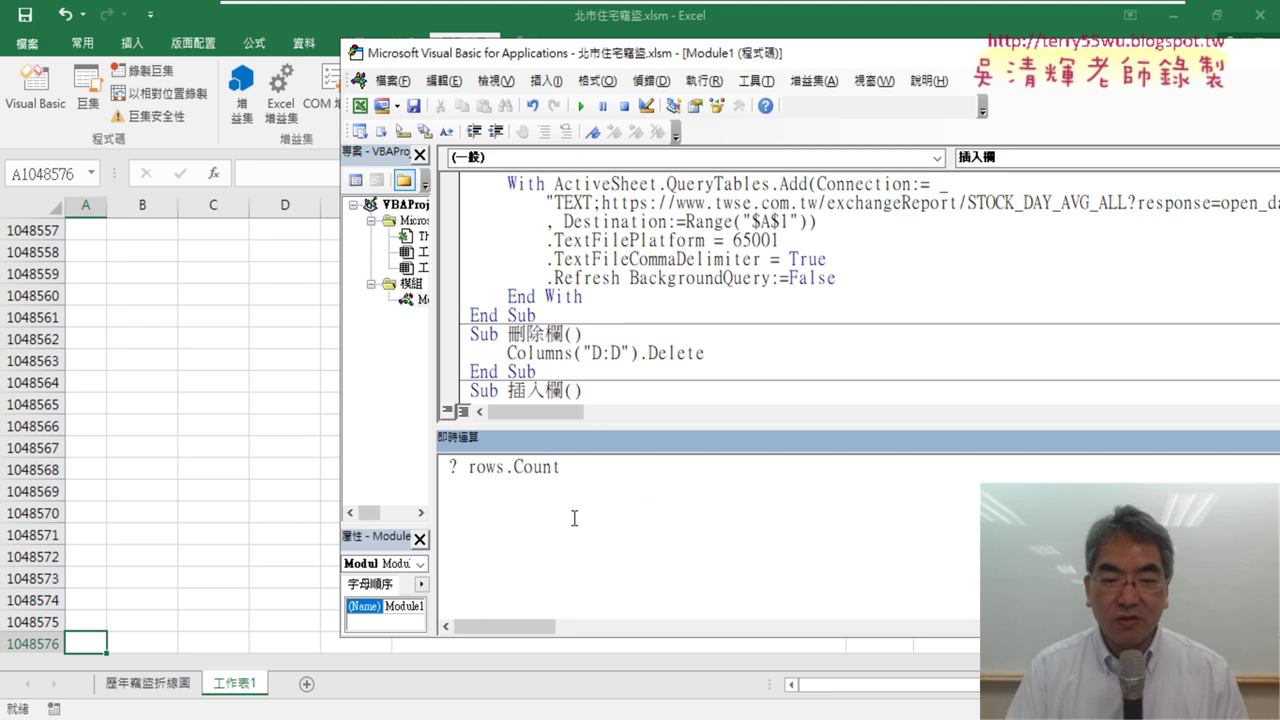
key(Return)
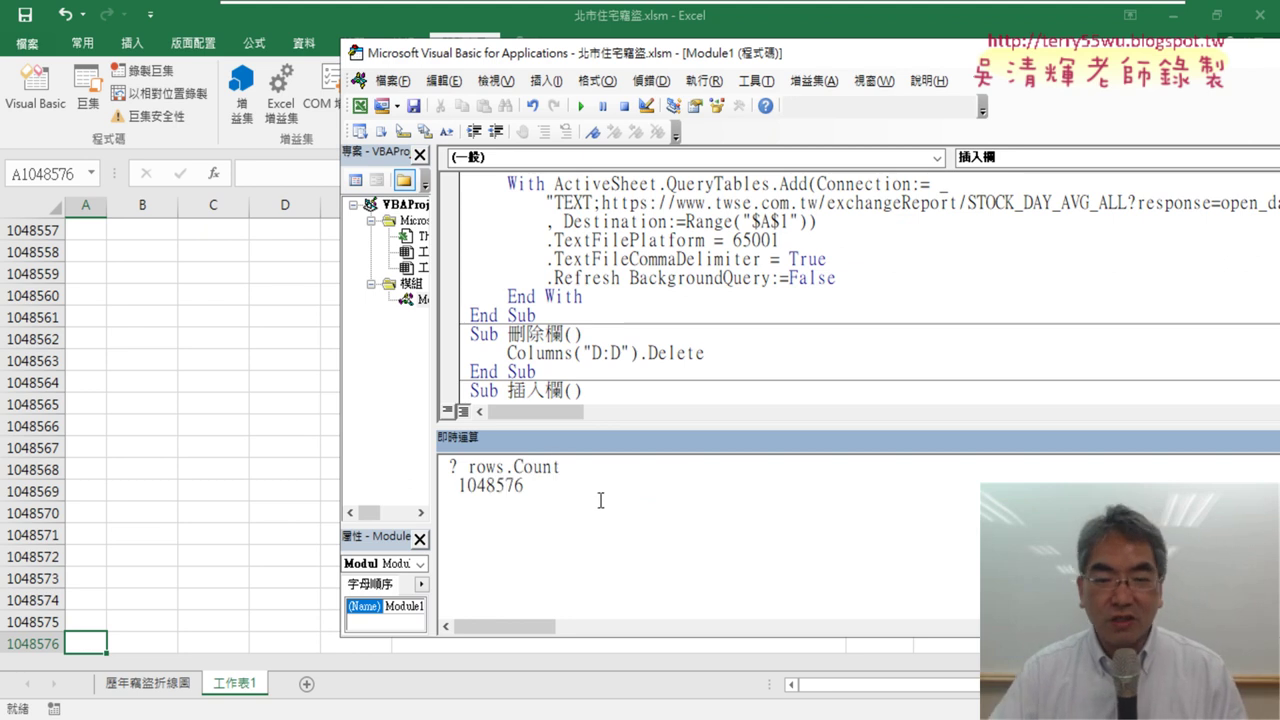
drag(529, 486, 472, 486)
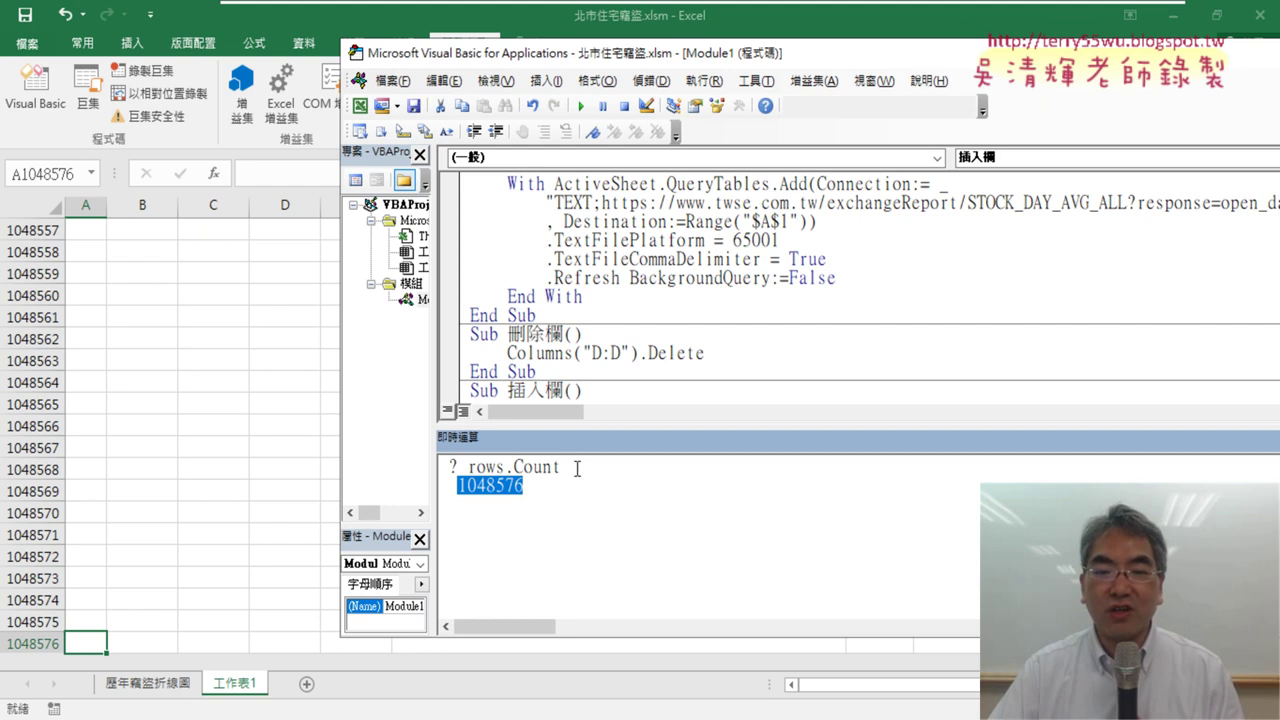
key(alt+F11)
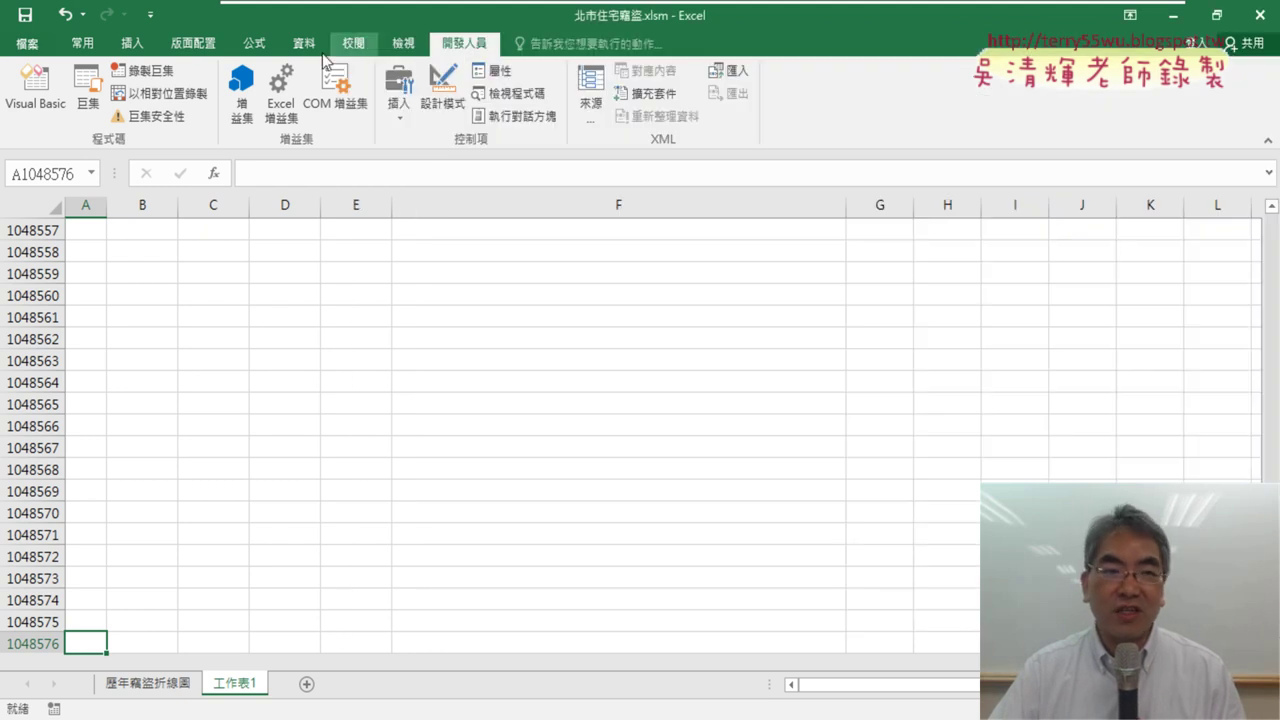
click(37, 101)
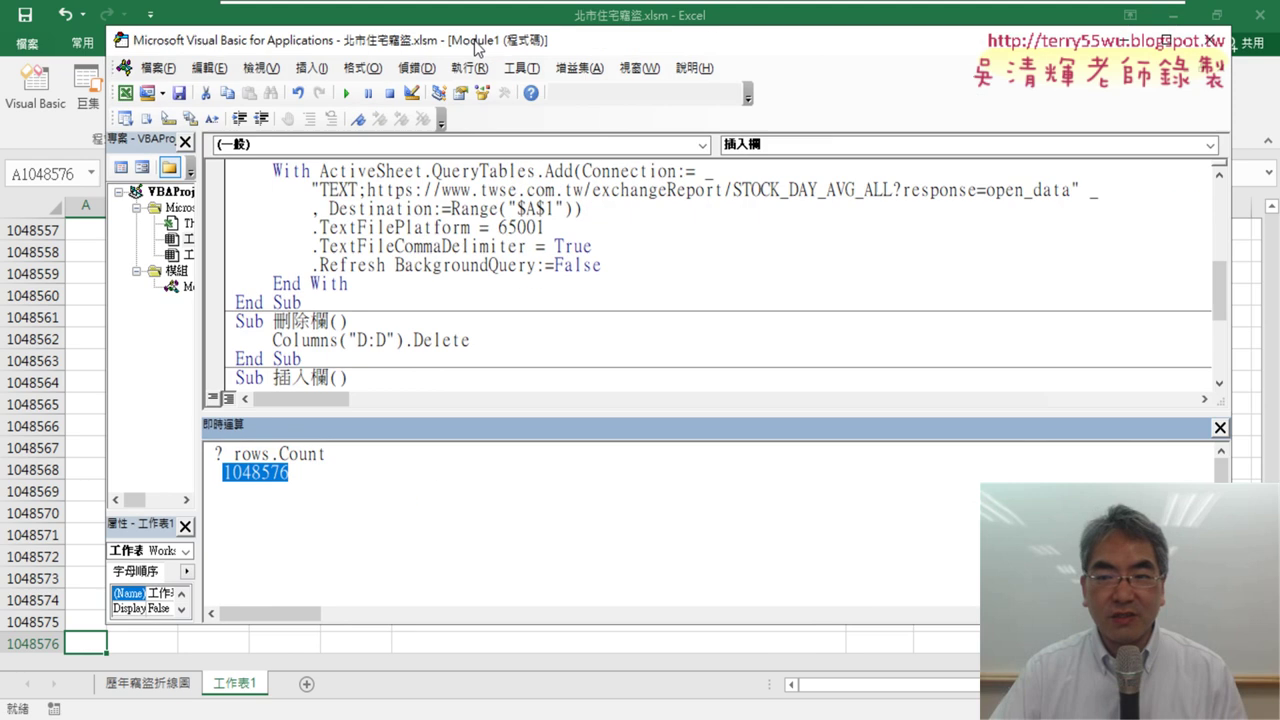
Close the Immediate window and replace 65536 so the start cell is Range("A" & Rows.Count)
drag(712, 59, 418, 50)
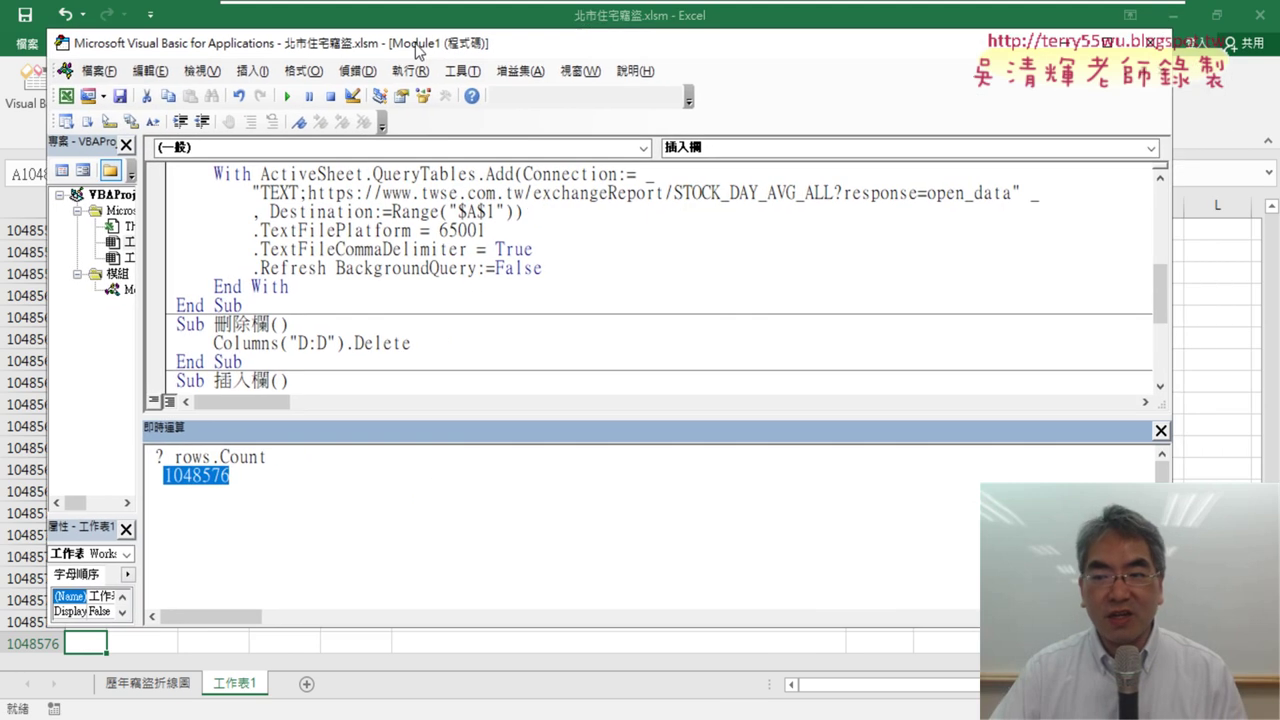
click(1160, 432)
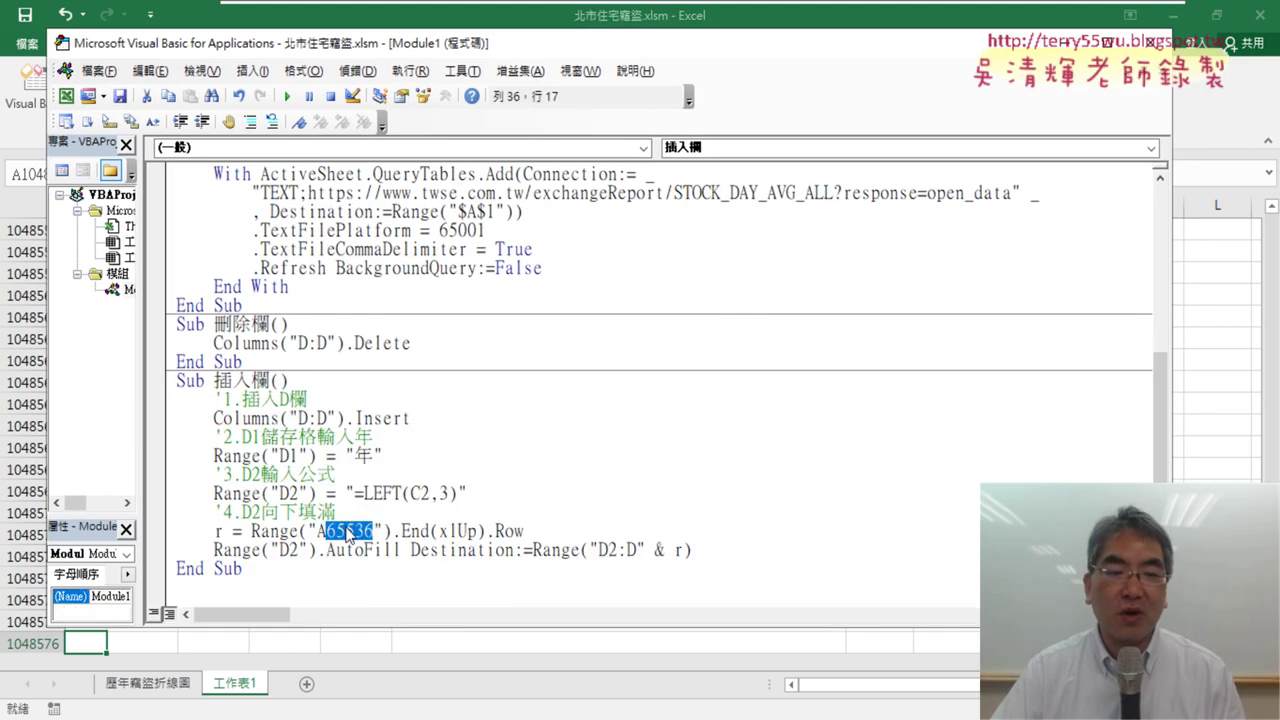
key(BackSpace)
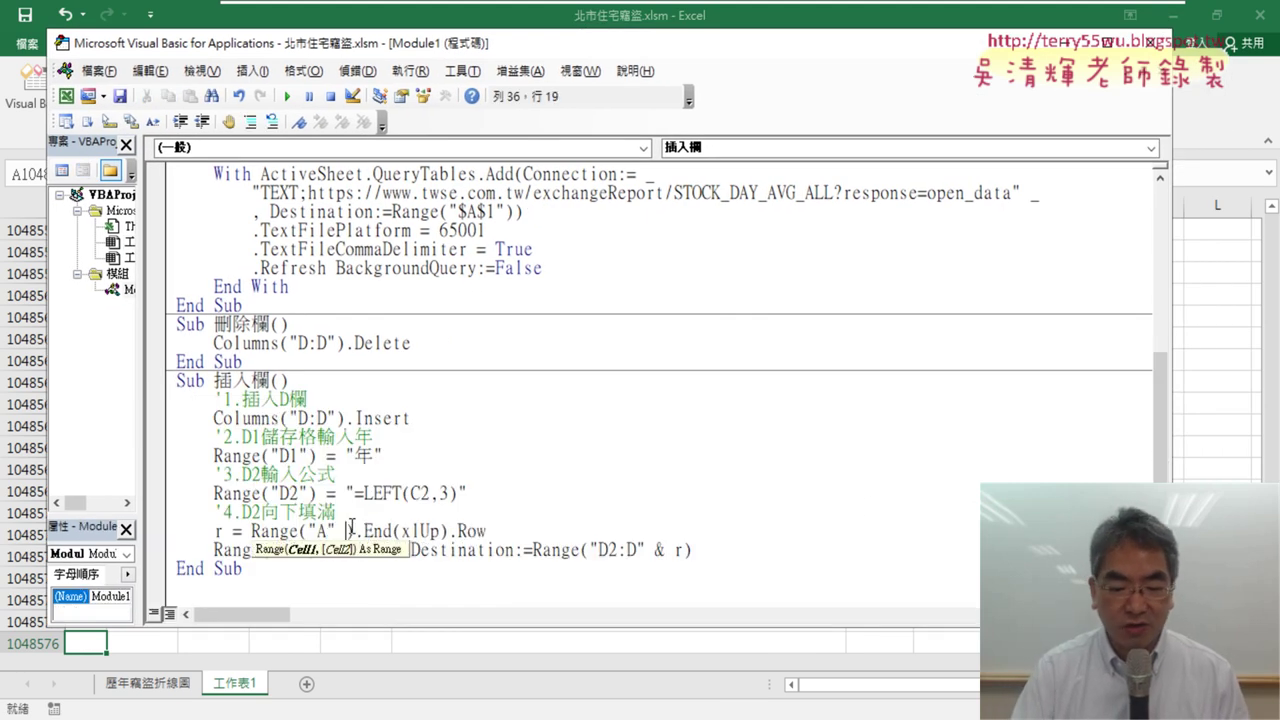
text(&)
key(BackSpace)
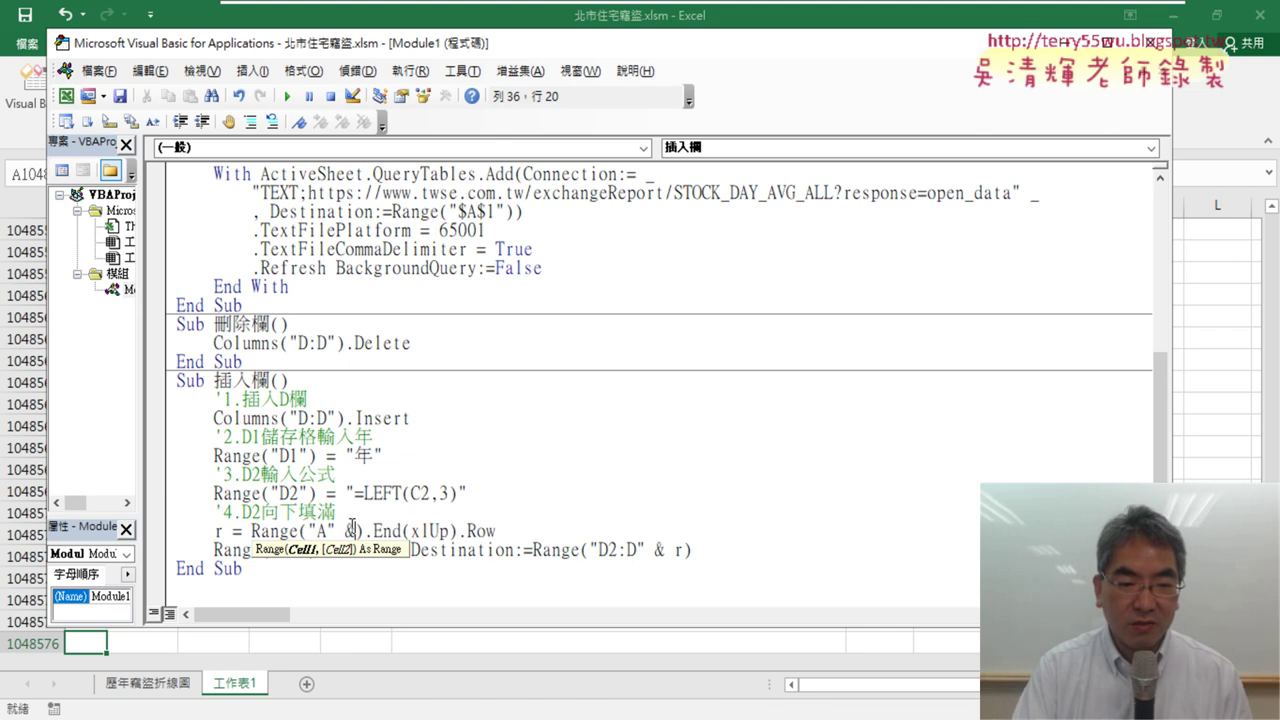
key(BackSpace)
key(BackSpace)
text(&)
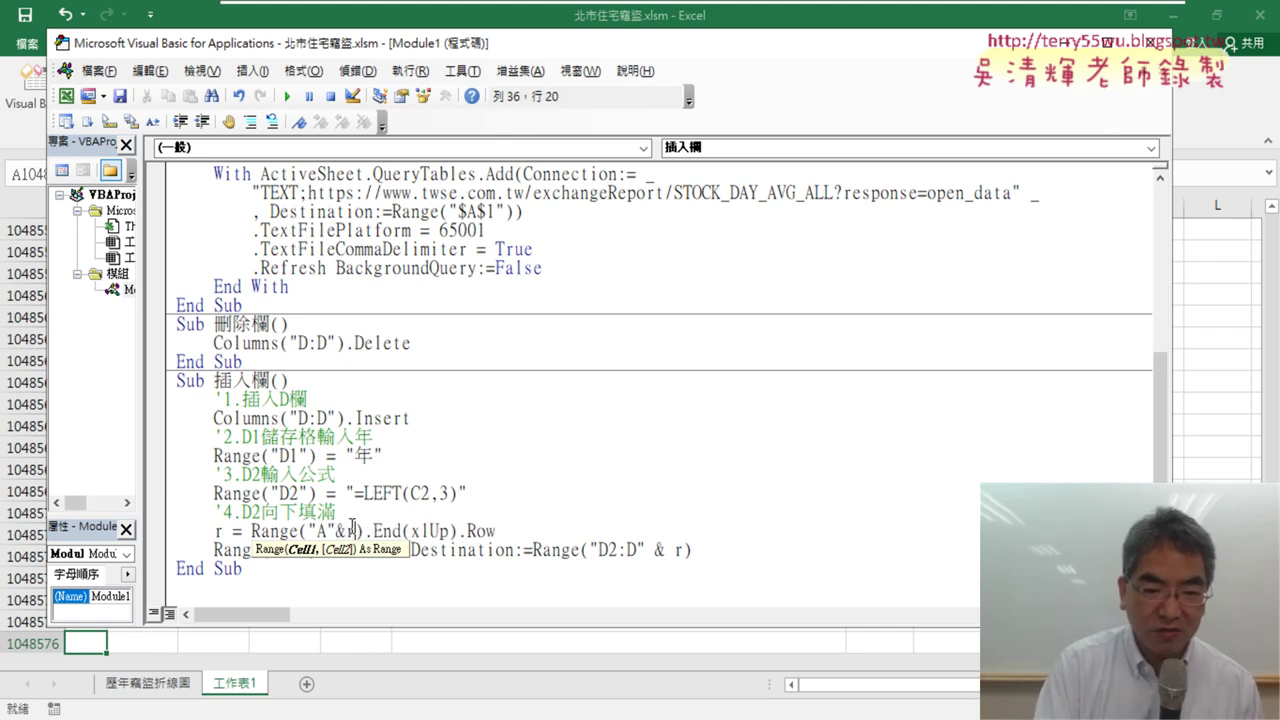
text(Rows)
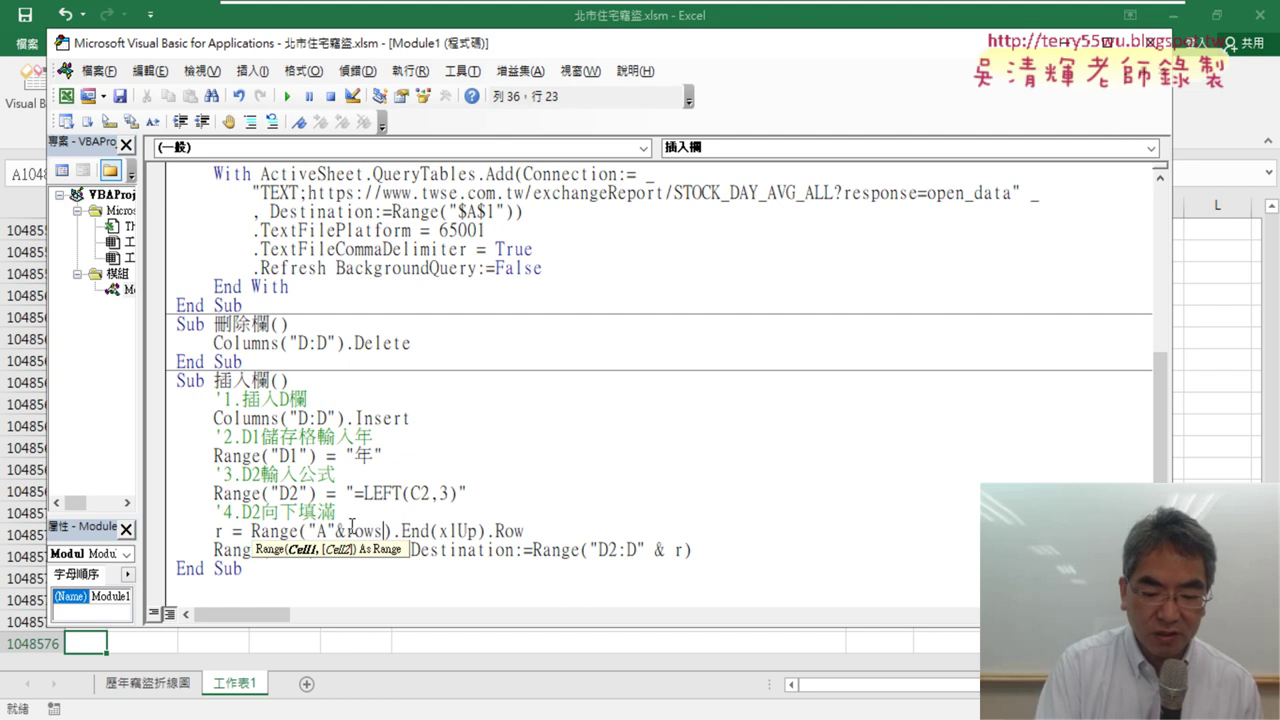
text(.co)
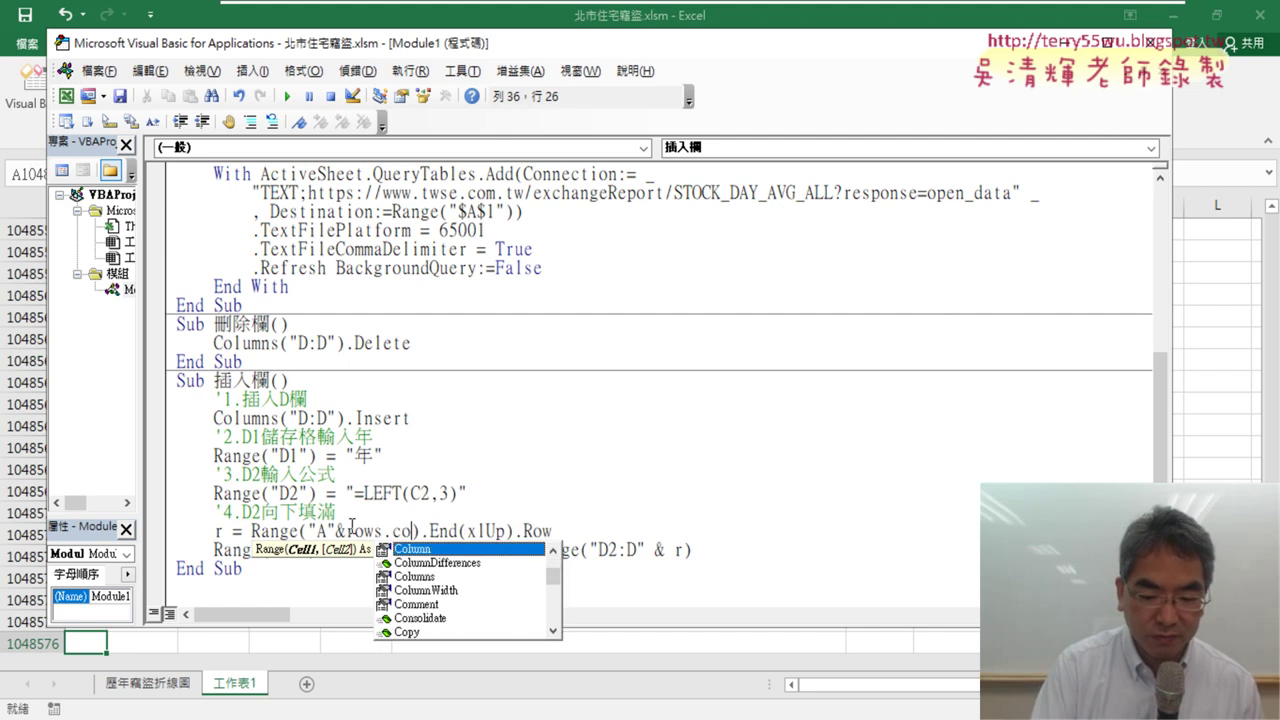
text(unt)
key(Down)
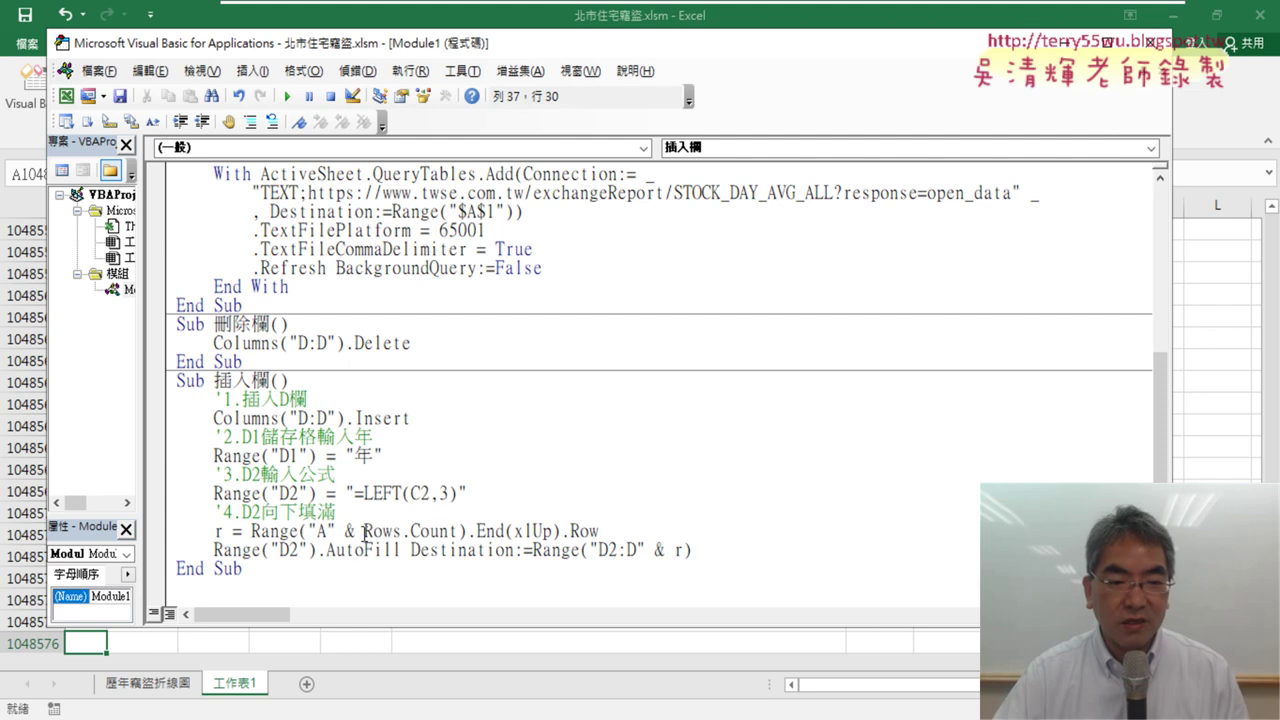
drag(364, 531, 460, 531)
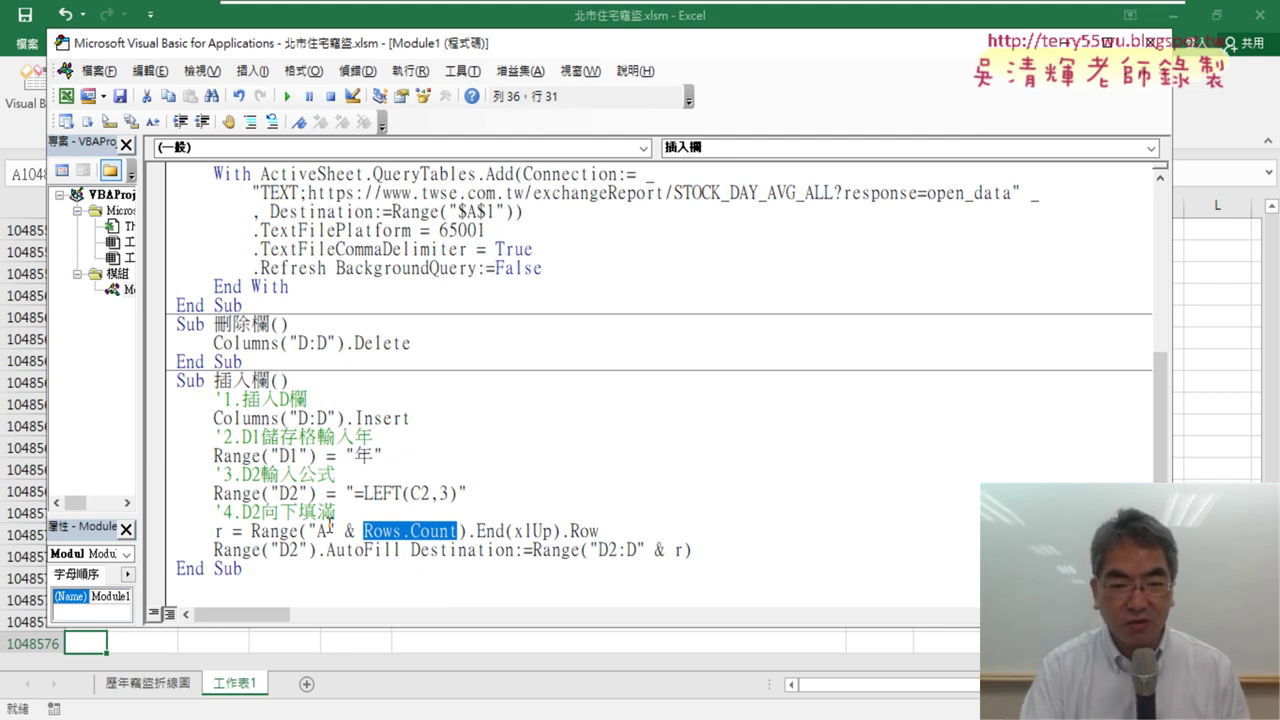
Rewrite the last-row line as r = Range("A1").End(xlDown).row, searching downward from A1
key(BackSpace)
key(BackSpace)
key(BackSpace)
key(BackSpace)
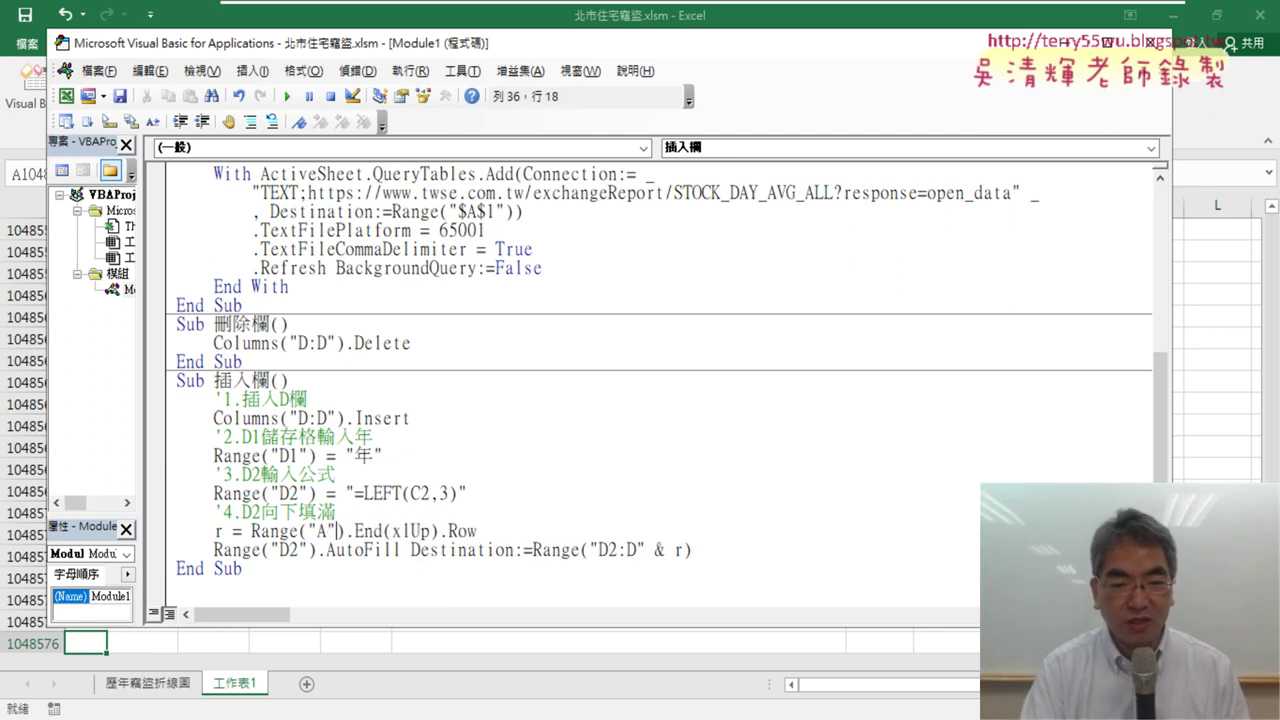
text(1)
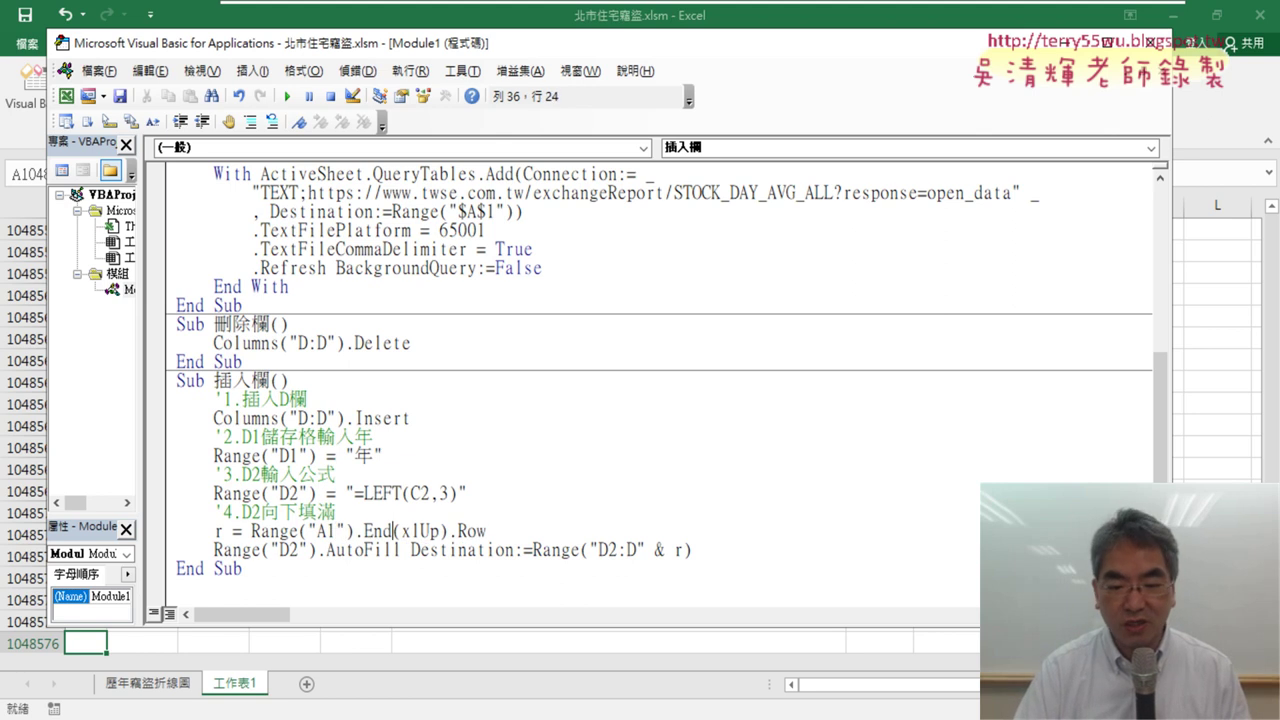
key(shift+End)
key(BackSpace)
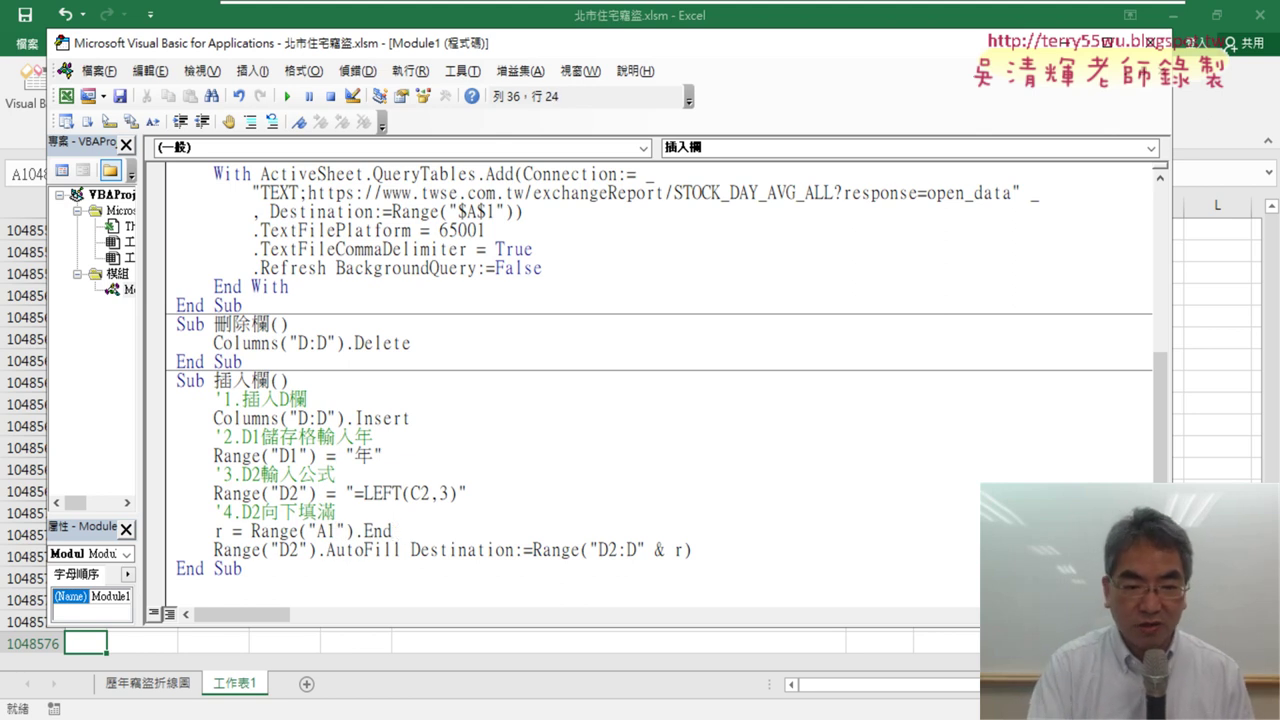
text((xlDown)
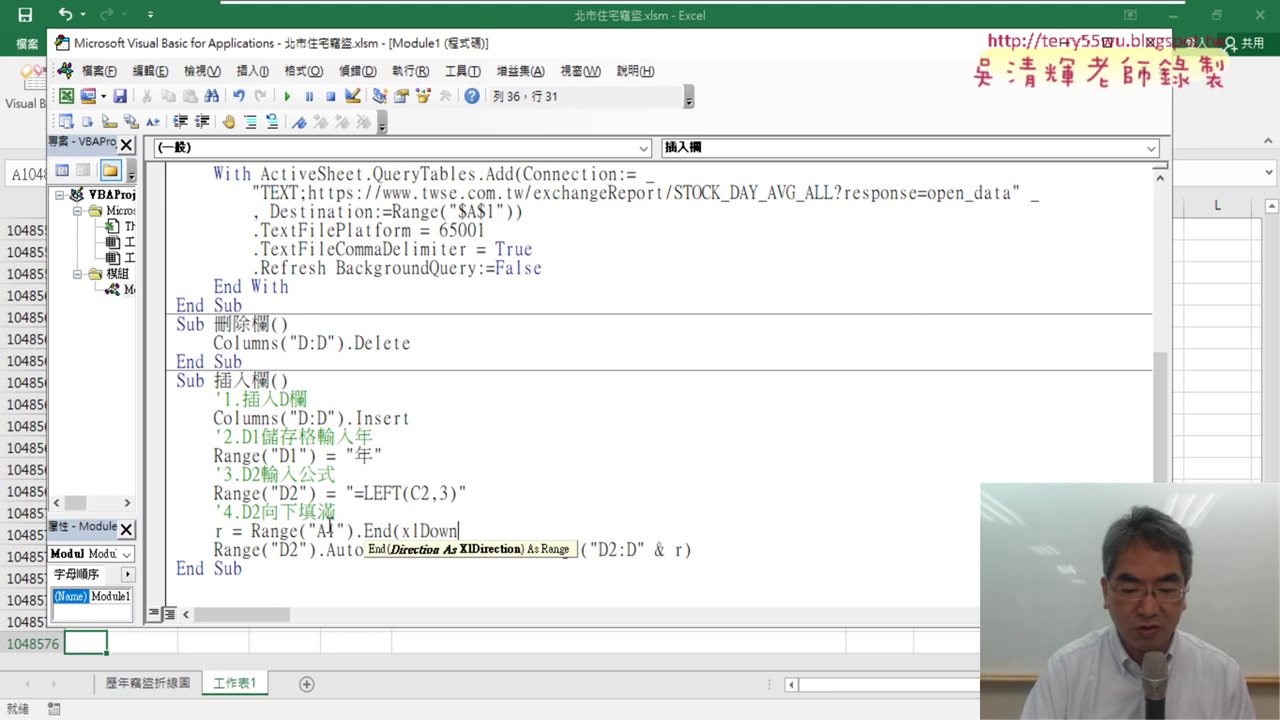
text().)
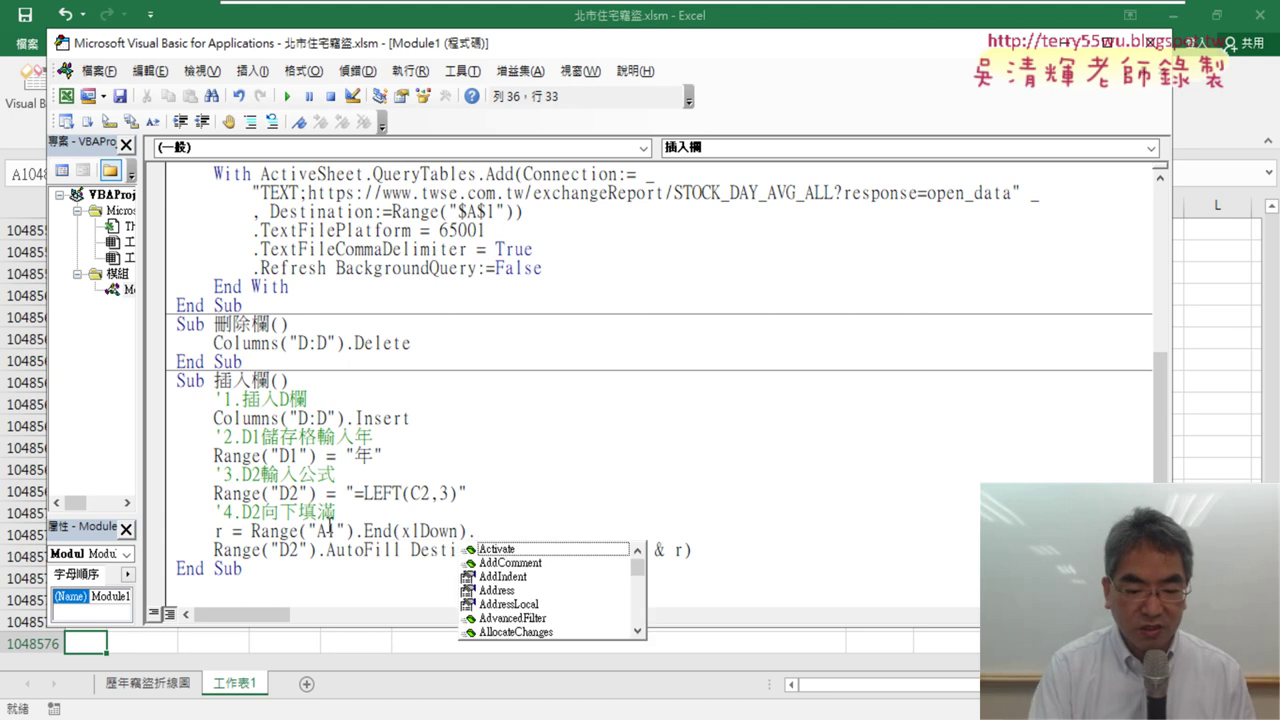
text(row)
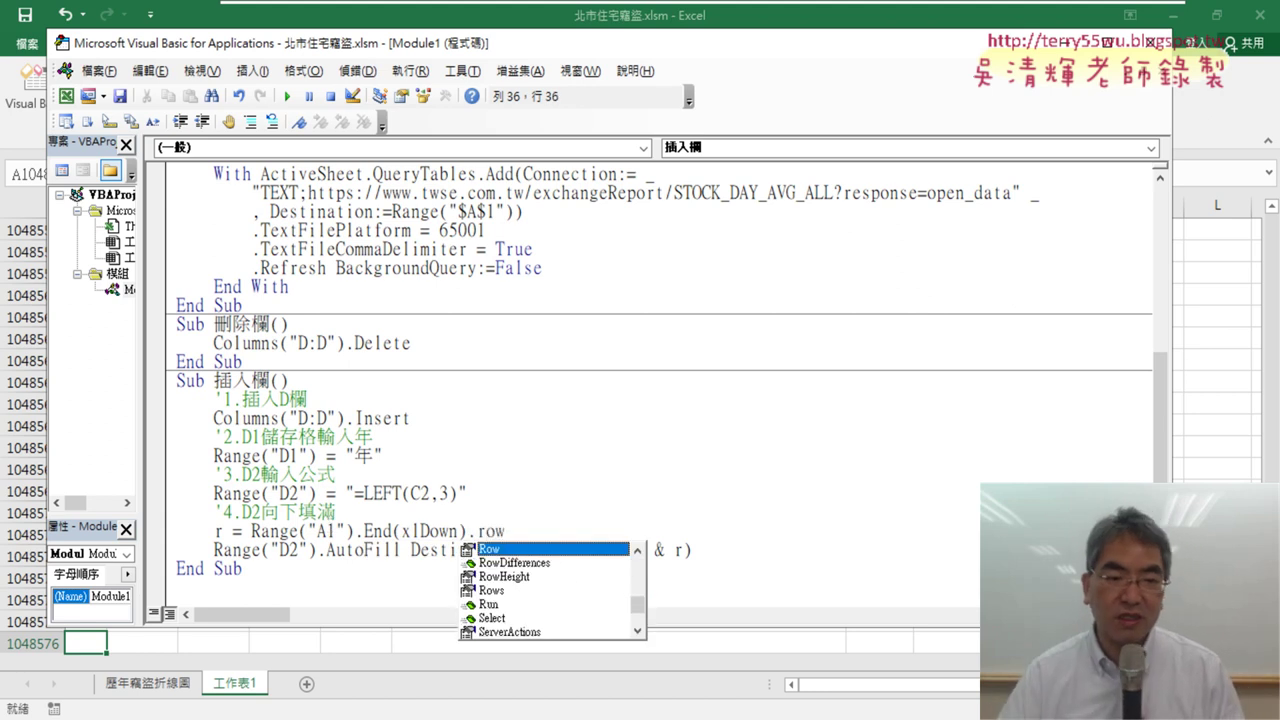